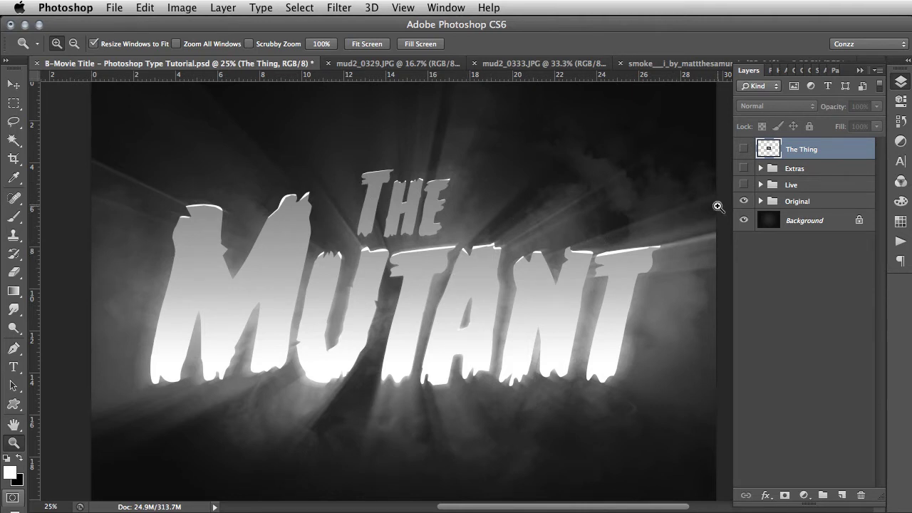
- Hide the Original title and zoom into The Thing reference image's title for comparison
left_click(744, 201)
left_click(743, 150)
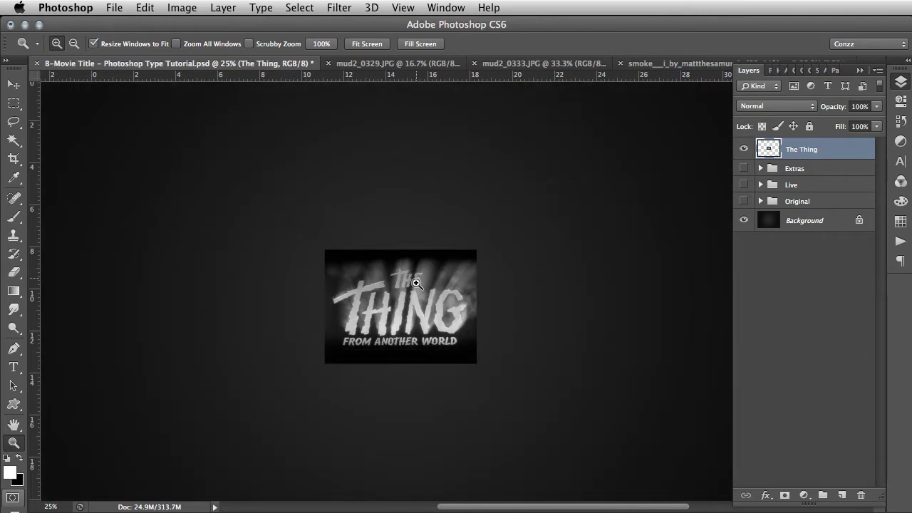
left_click(416, 283)
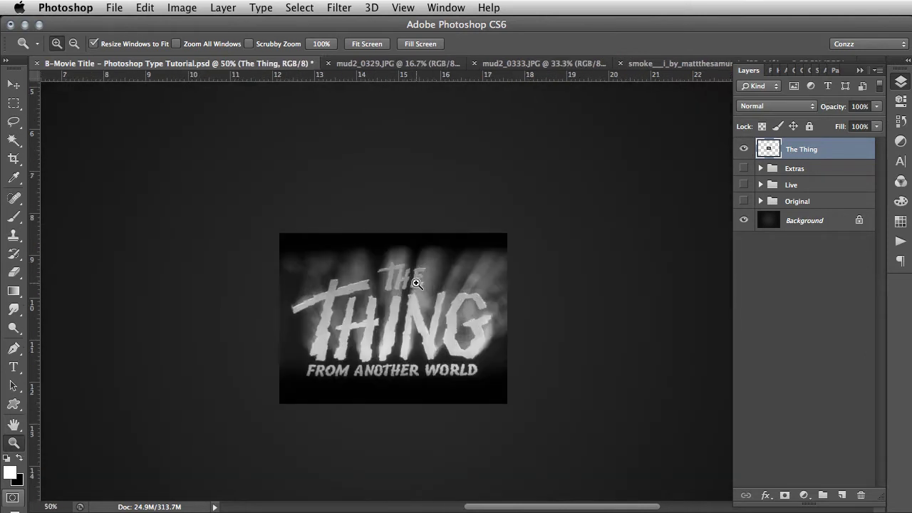
left_click(416, 283)
left_click(416, 284)
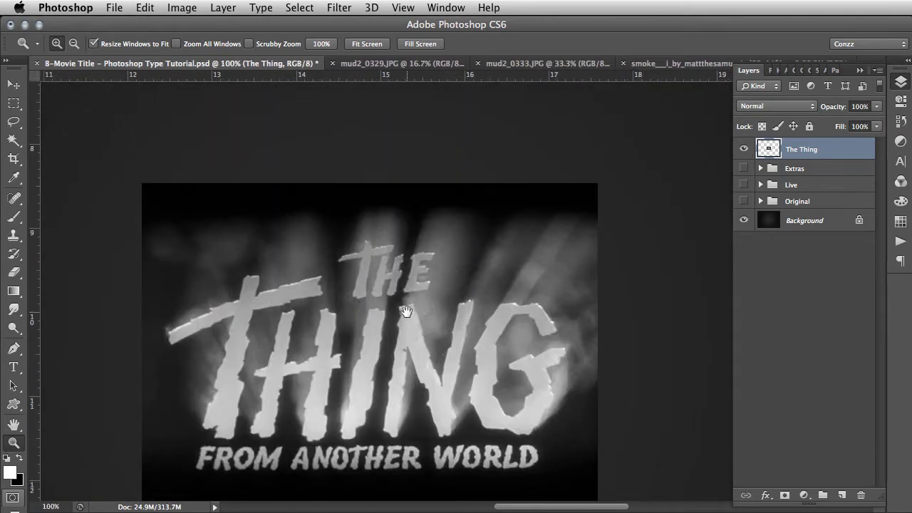
left_click_drag(405, 311, 413, 265)
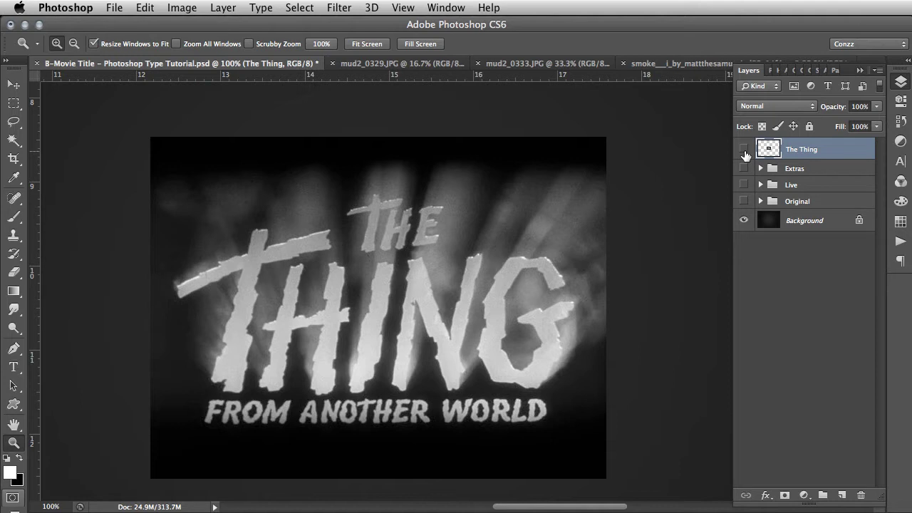
left_click(744, 150)
- Bring the Original title group back and fit the whole title on screen
left_click(744, 201)
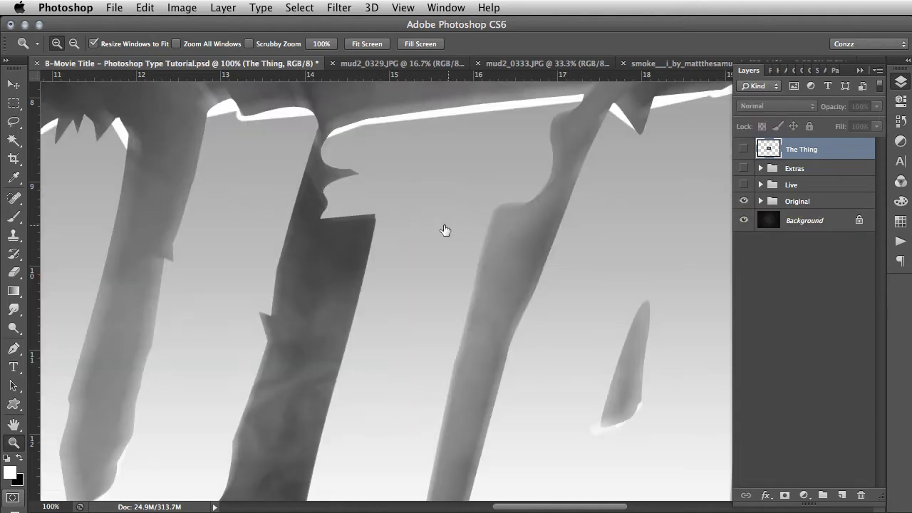
right_click(445, 230)
left_click(461, 232)
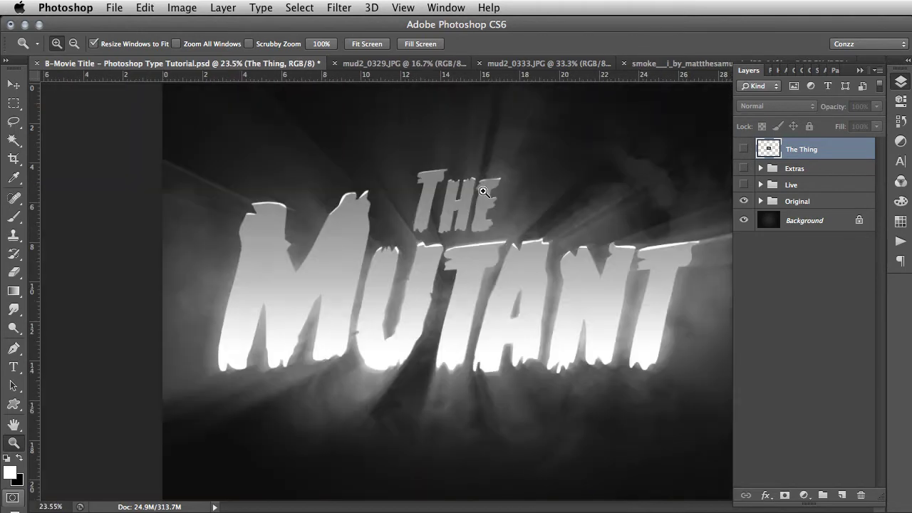
right_click(487, 215)
left_click(520, 283)
left_click(520, 278)
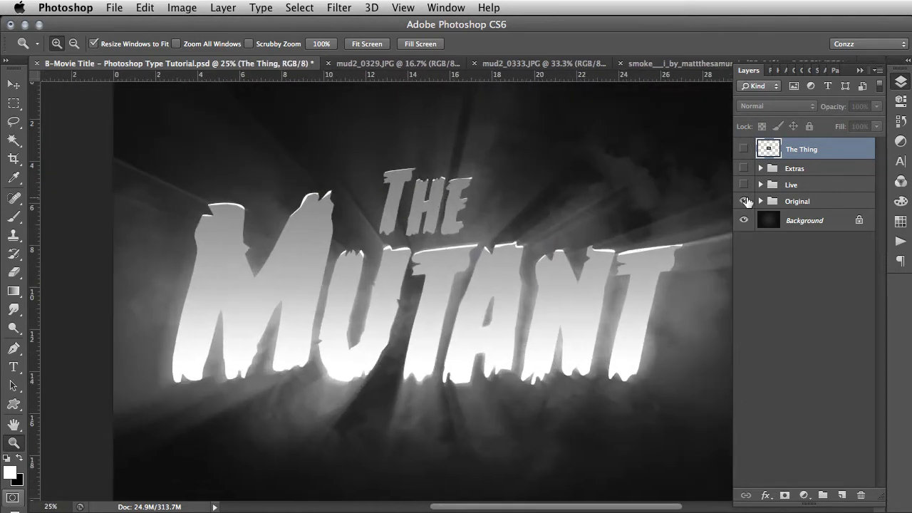
- Hide Original, show and expand the Live group, and select its The and Mutant layers
left_click(744, 201)
left_click(743, 185)
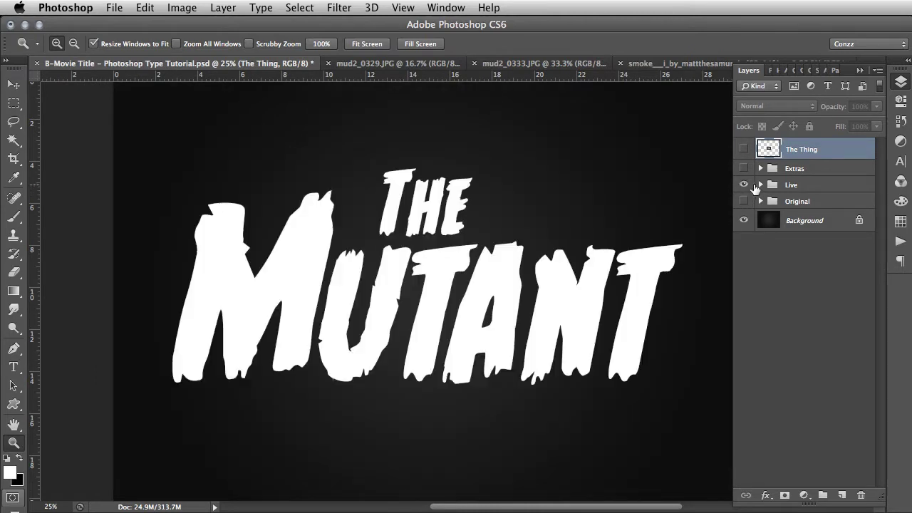
left_click(759, 185)
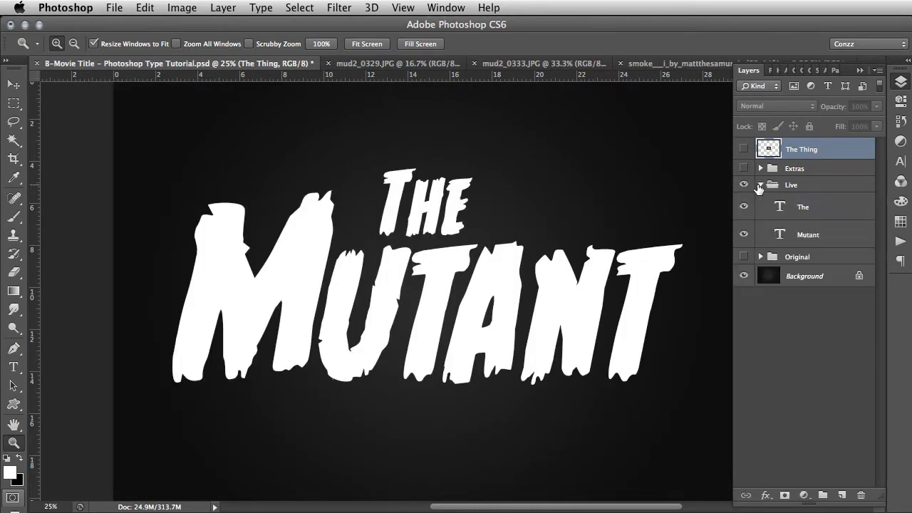
left_click(802, 233)
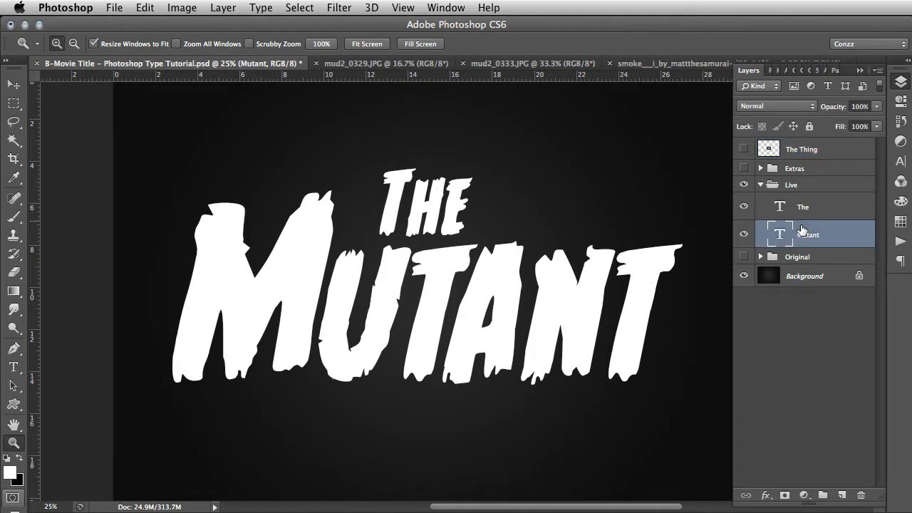
left_click(801, 208)
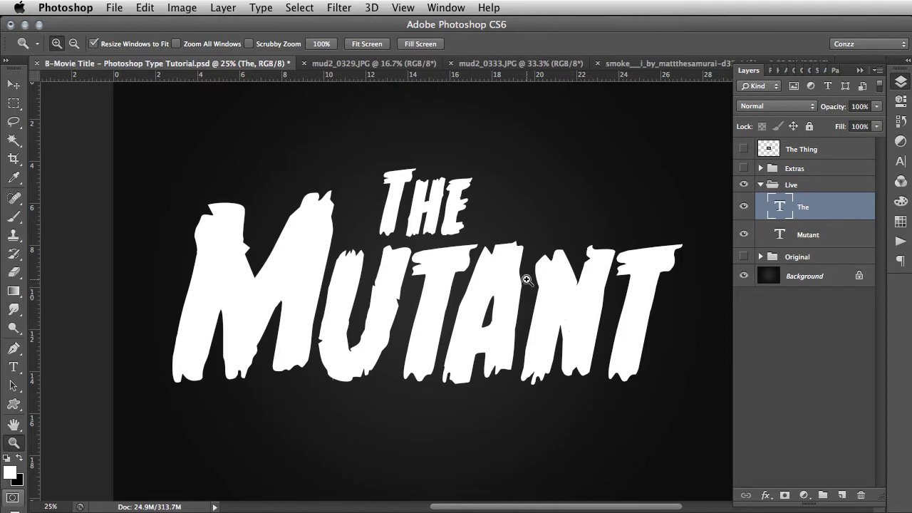
left_click_drag(523, 263, 518, 289)
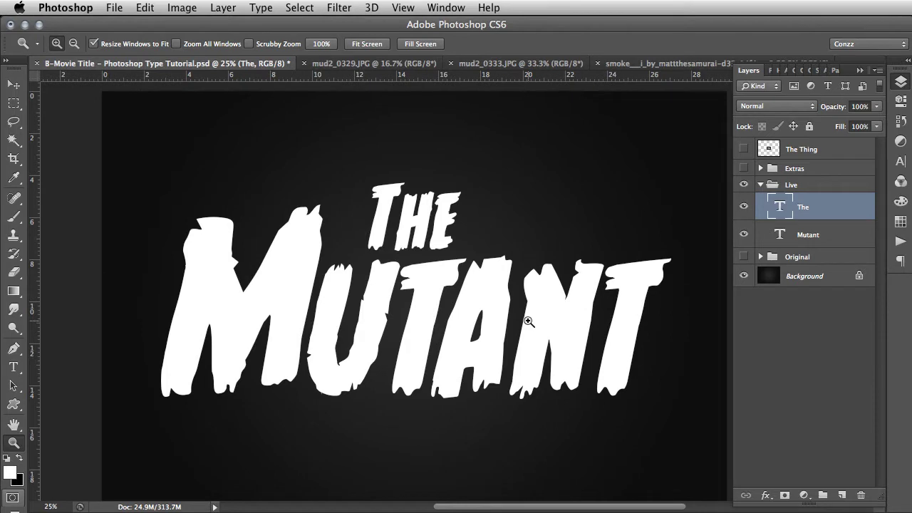
- Duplicate the The and Mutant type layers
left_click(828, 237, "shift")
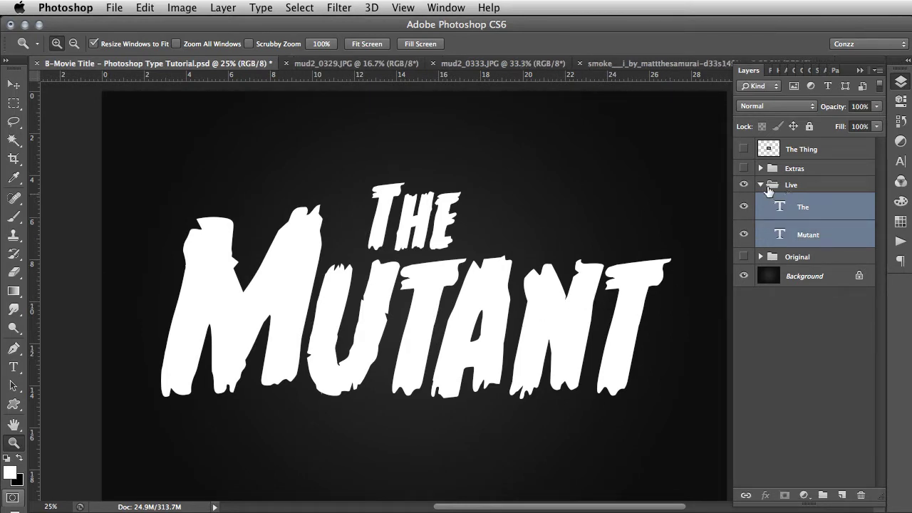
right_click(810, 213)
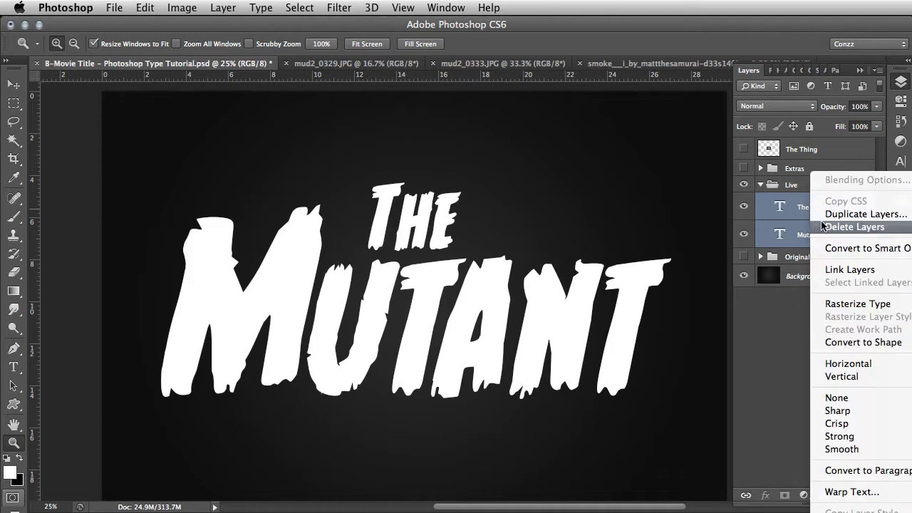
key("Escape")
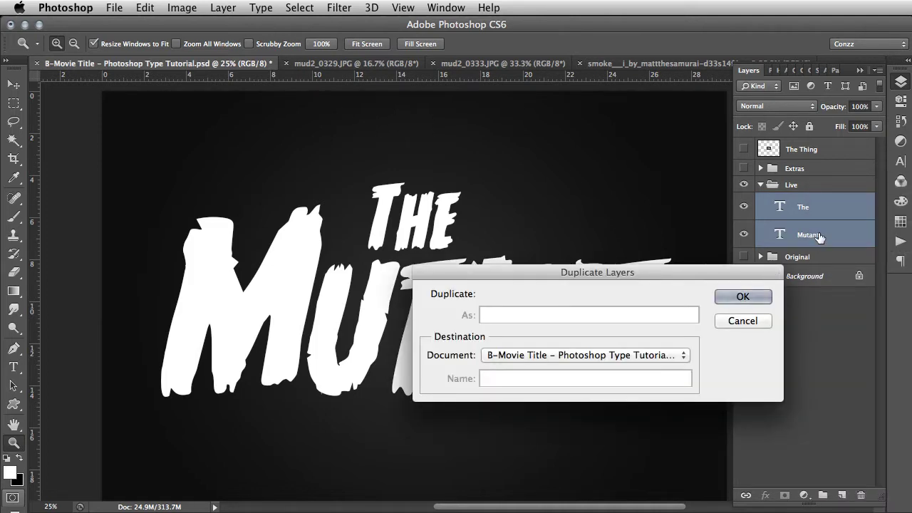
left_click(745, 321)
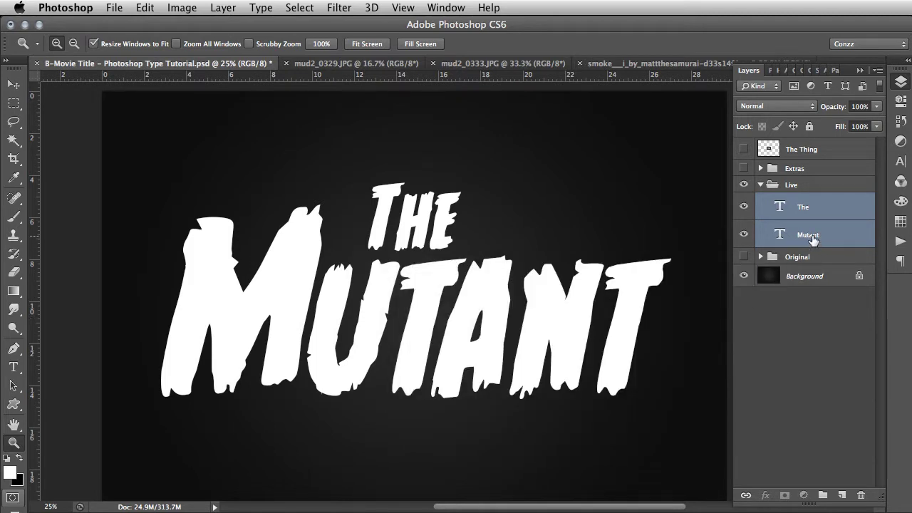
left_click(813, 238)
left_click(821, 209, "shift")
right_click(821, 210)
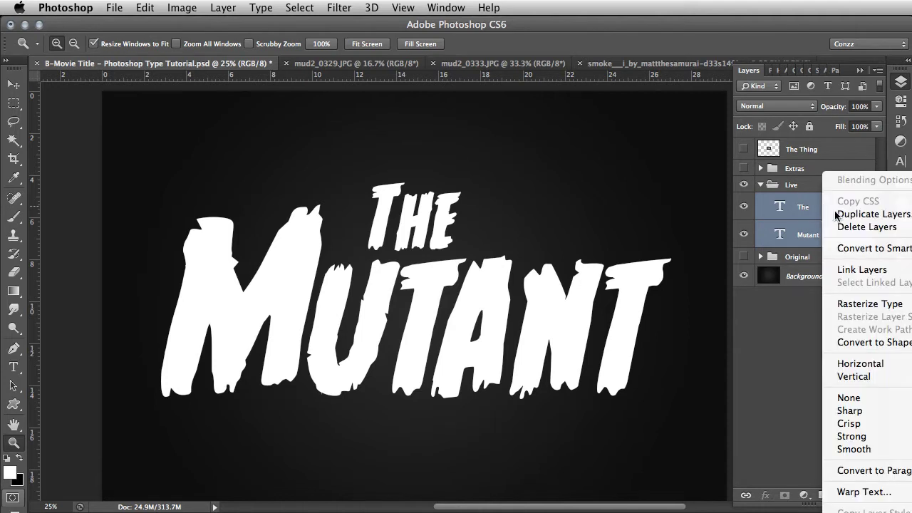
left_click(836, 214)
left_click(747, 298)
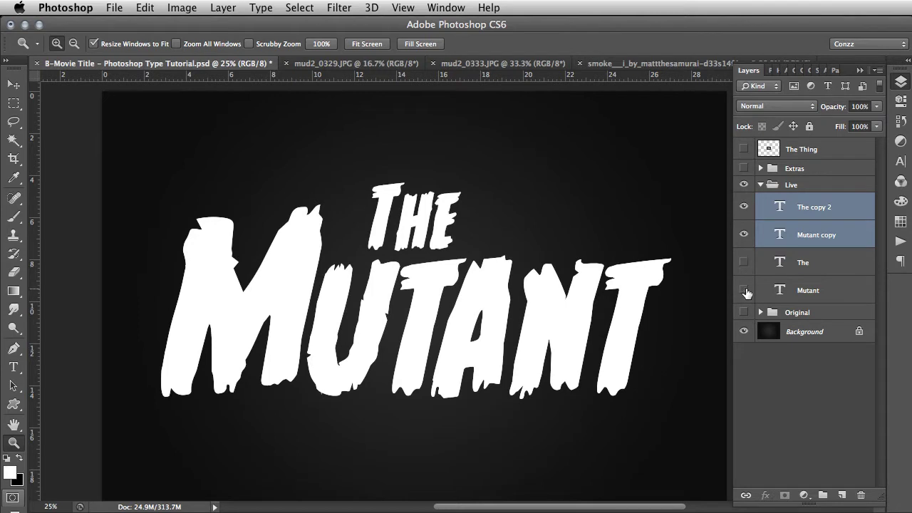
- Rasterize the two type copies and merge them into one layer, The copy 2
right_click(814, 225)
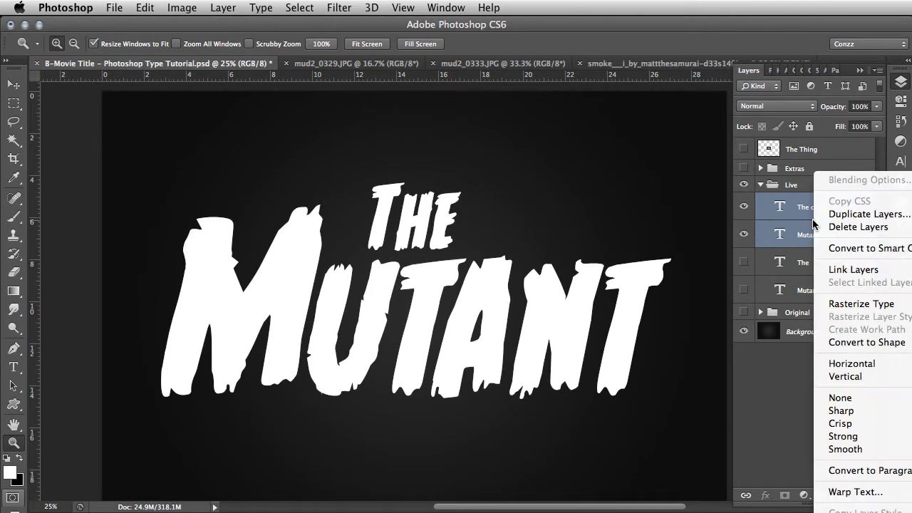
left_click(843, 305)
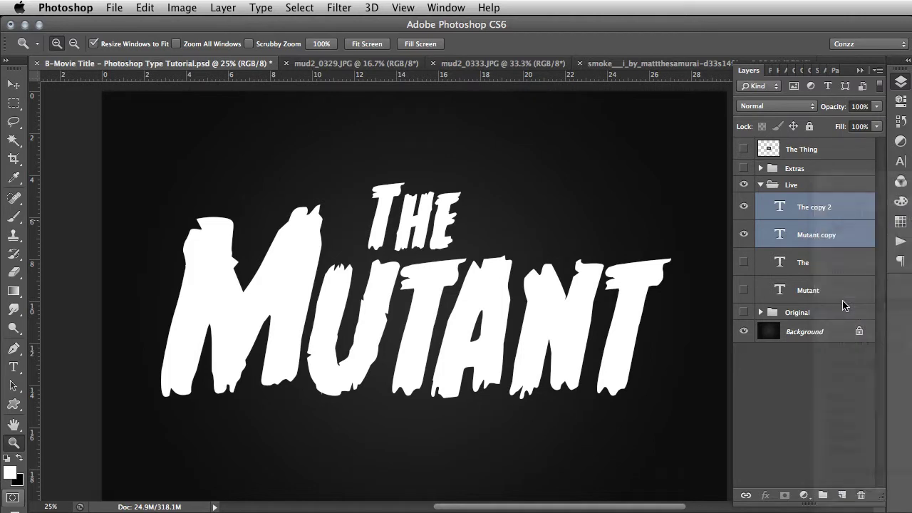
right_click(827, 215)
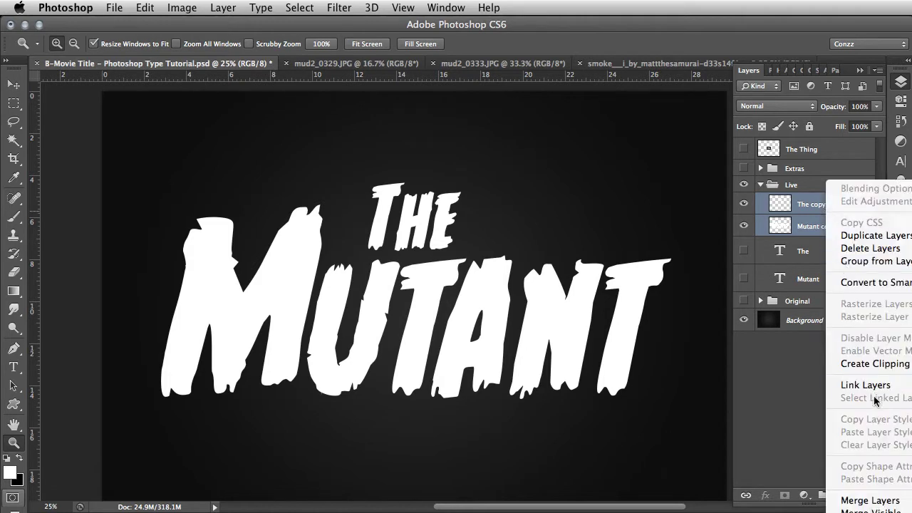
left_click(800, 198)
key("super+e")
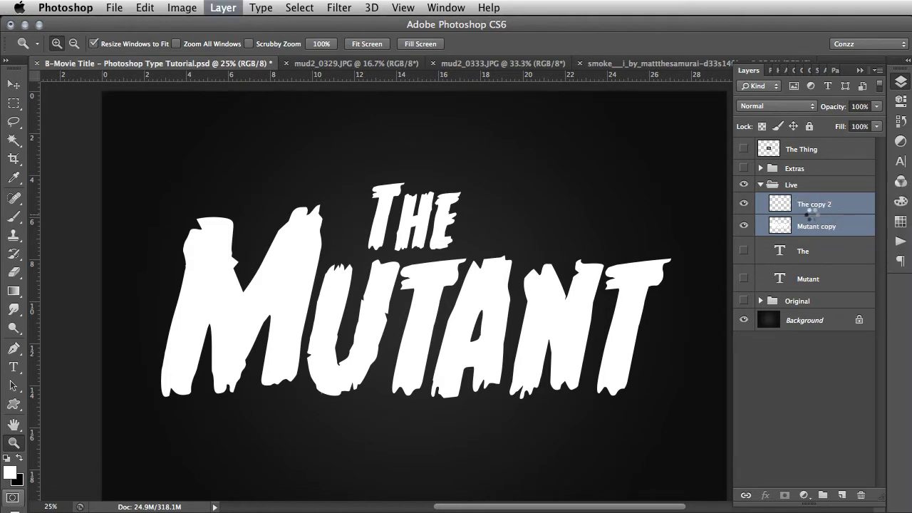
- Check the merged title layer's visibility and zoom in on the title
left_click(743, 205)
left_click(743, 205)
right_click(473, 208)
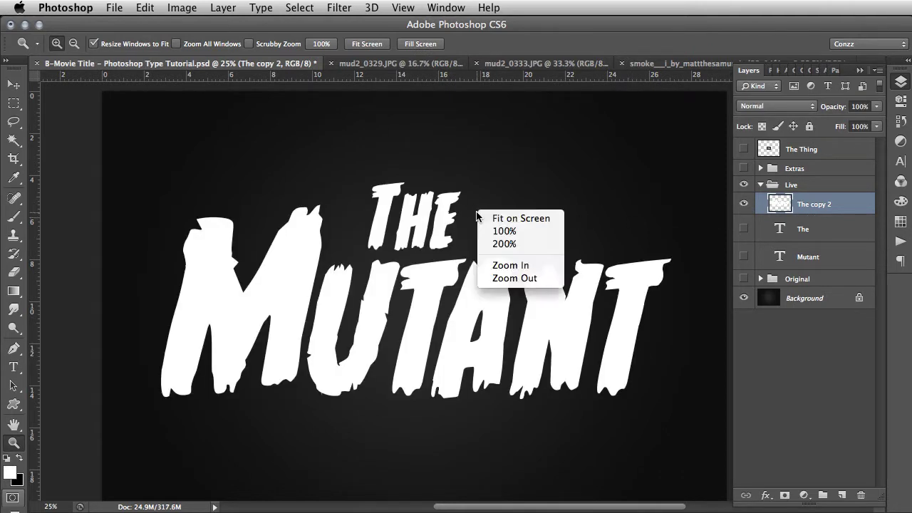
left_click(520, 282)
left_click(470, 261)
left_click(459, 248)
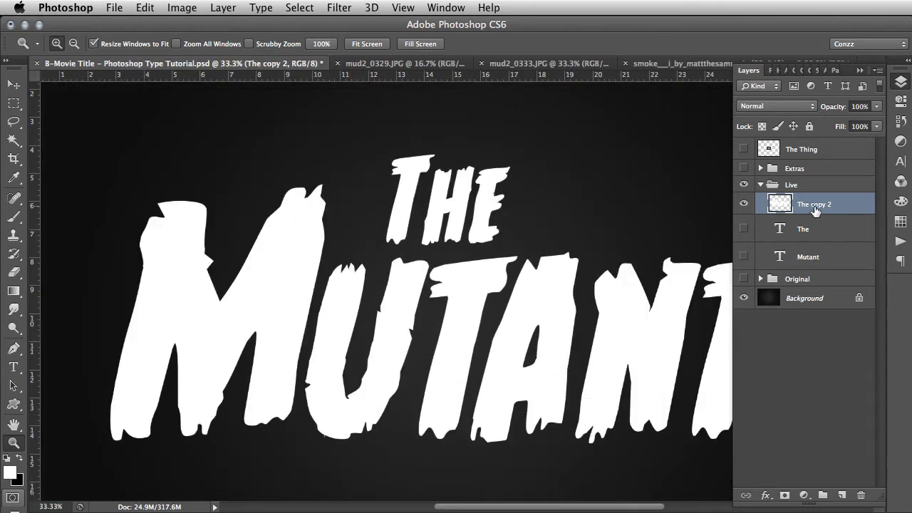
- Add a black-to-white linear Gradient Overlay at -90° with Dither on to The copy 2
right_click(816, 209)
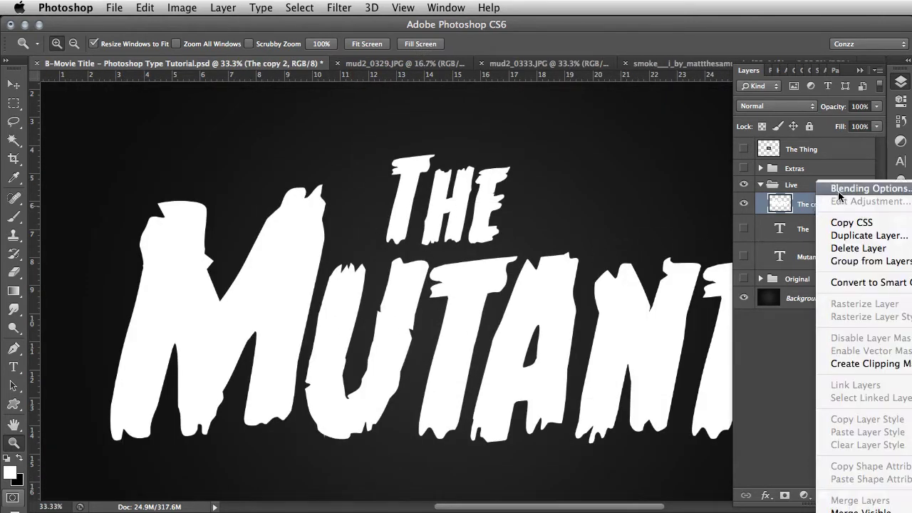
left_click(838, 191)
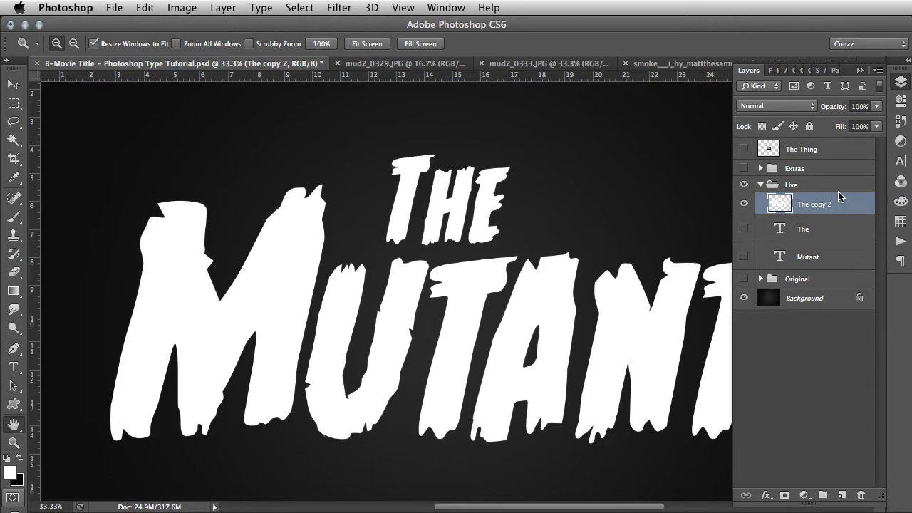
left_click_drag(816, 290, 516, 105)
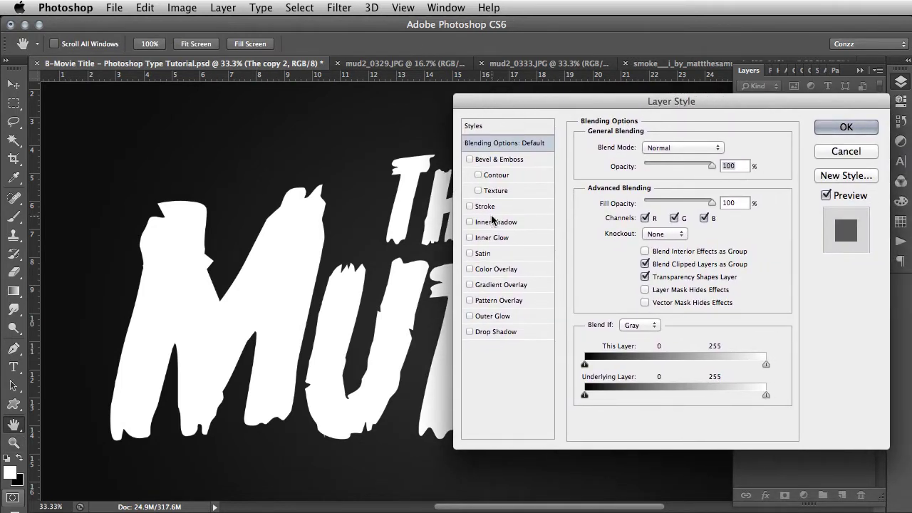
left_click(470, 284)
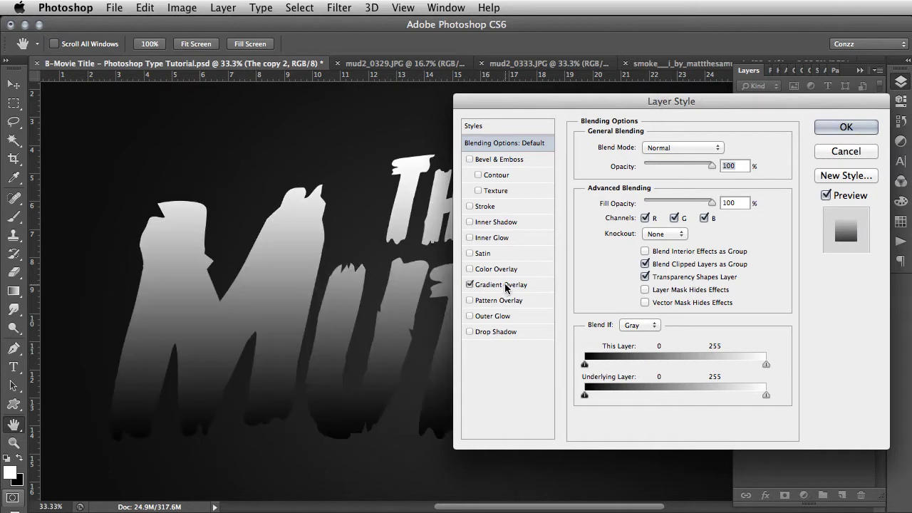
left_click(508, 287)
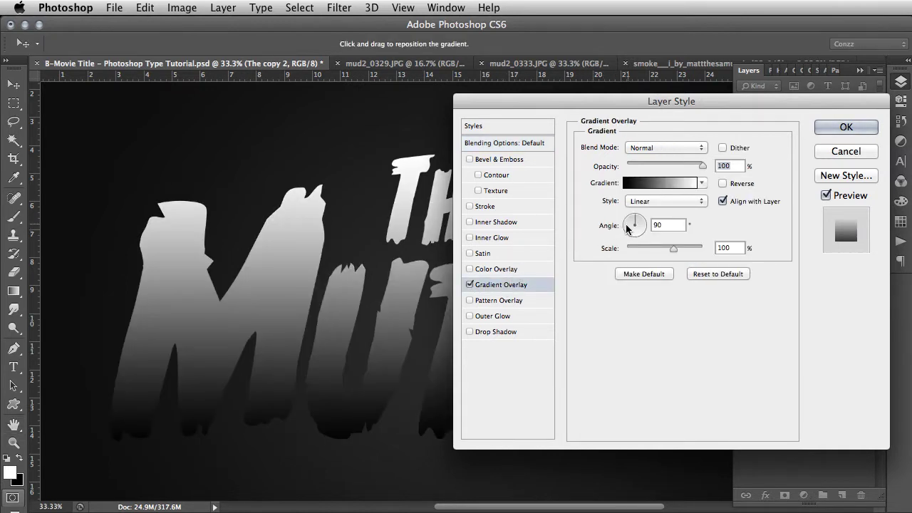
left_click_drag(630, 228, 636, 246)
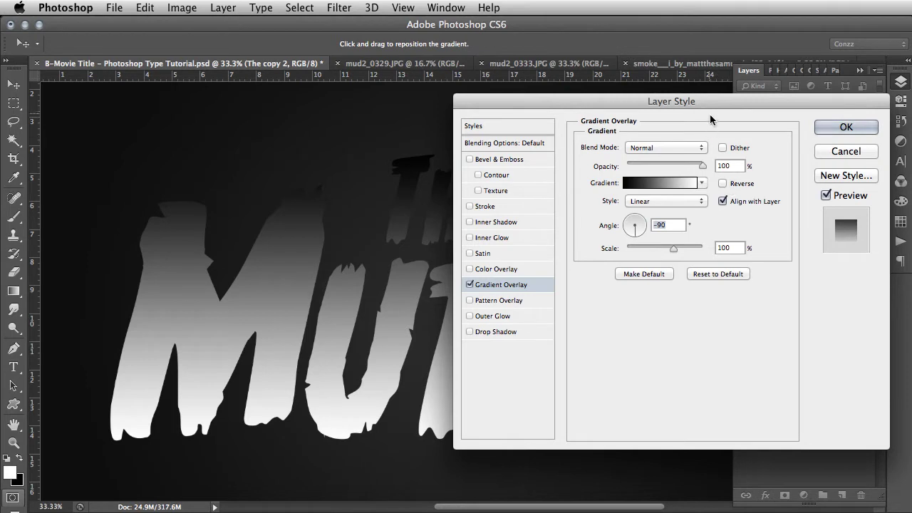
left_click(722, 148)
left_click_drag(609, 107, 583, 100)
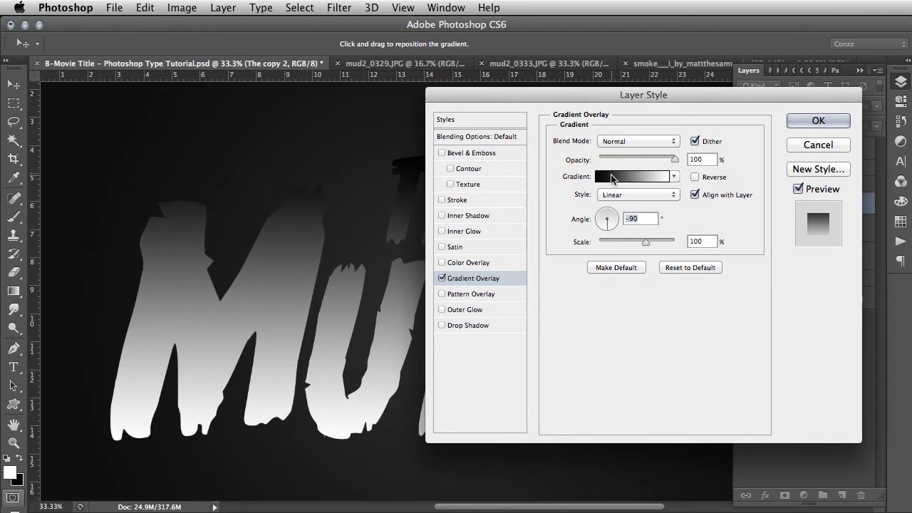
- Change the gradient's black starting stop to grey #7a7c7c
left_click(611, 177)
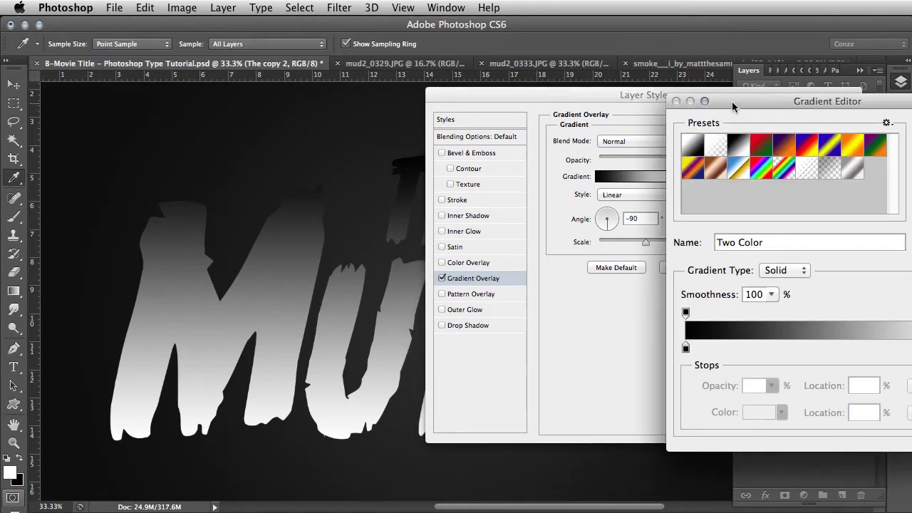
left_click_drag(733, 106, 528, 93)
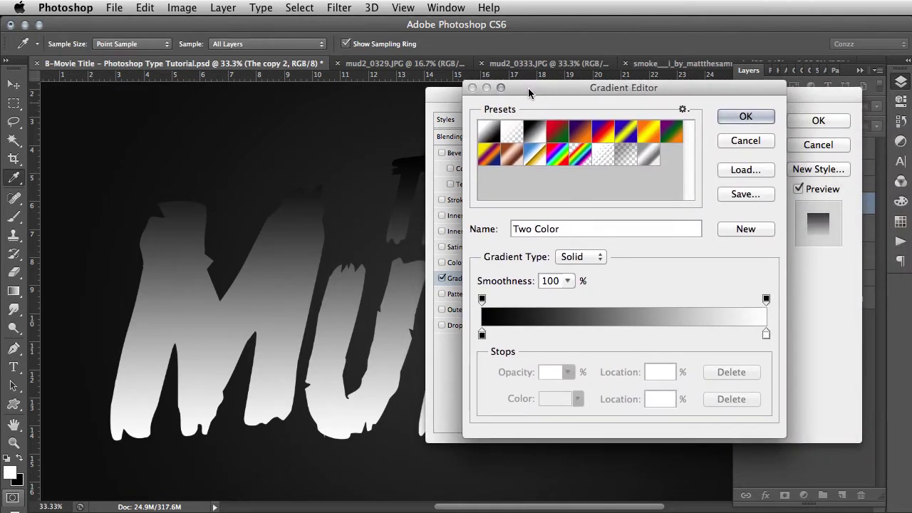
left_click(482, 334)
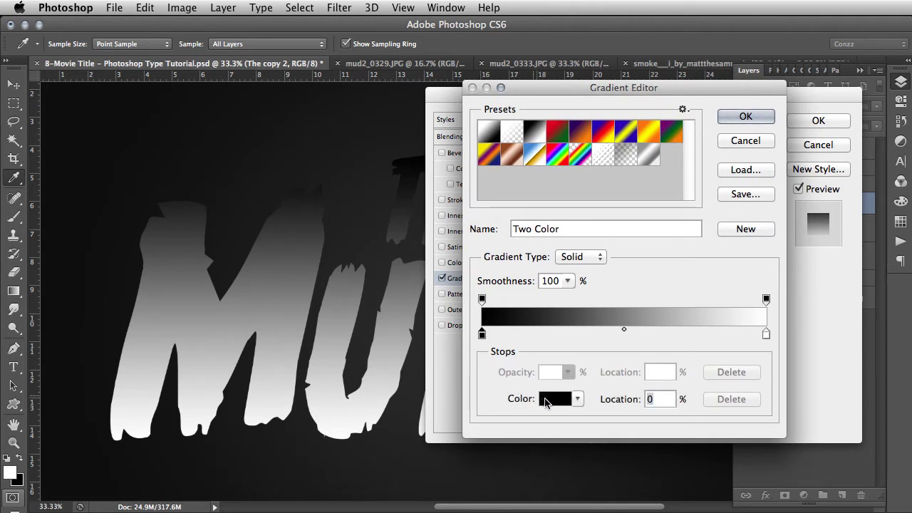
left_click(545, 402)
mouse_move(667, 244)
left_mouse_down()
mouse_move(672, 212)
mouse_move(671, 242)
left_mouse_up()
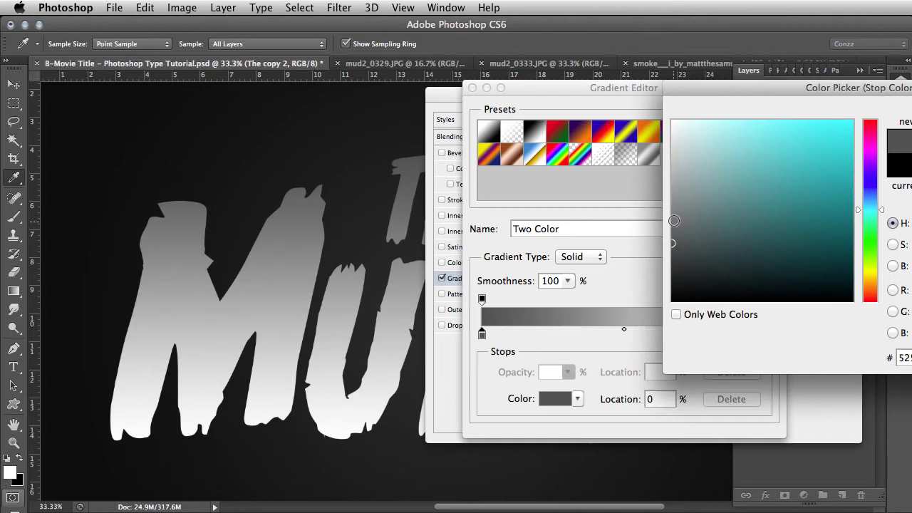
left_click(675, 219)
left_click_drag(675, 220, 674, 214)
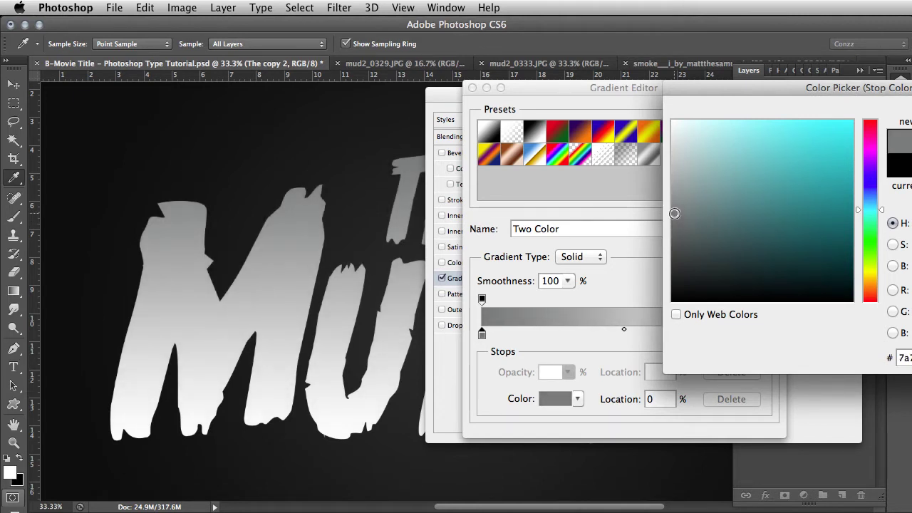
left_click_drag(731, 91, 554, 91)
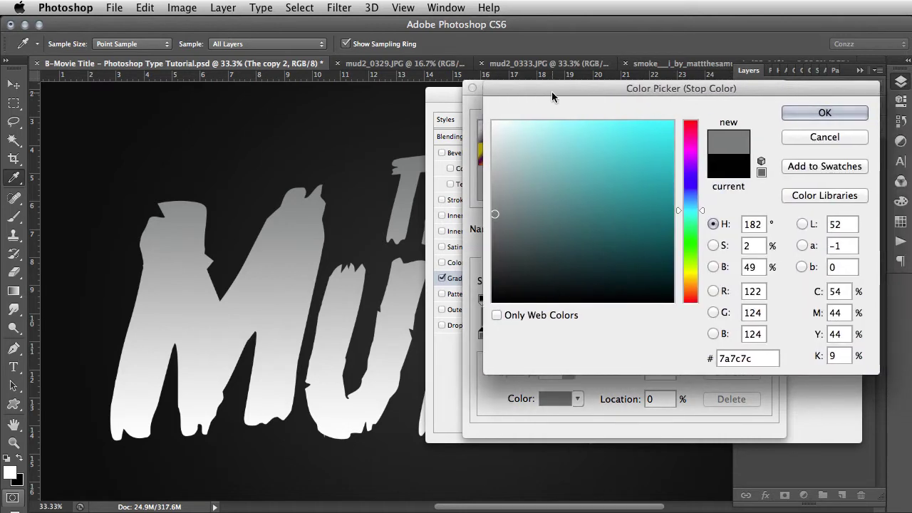
left_click(797, 115)
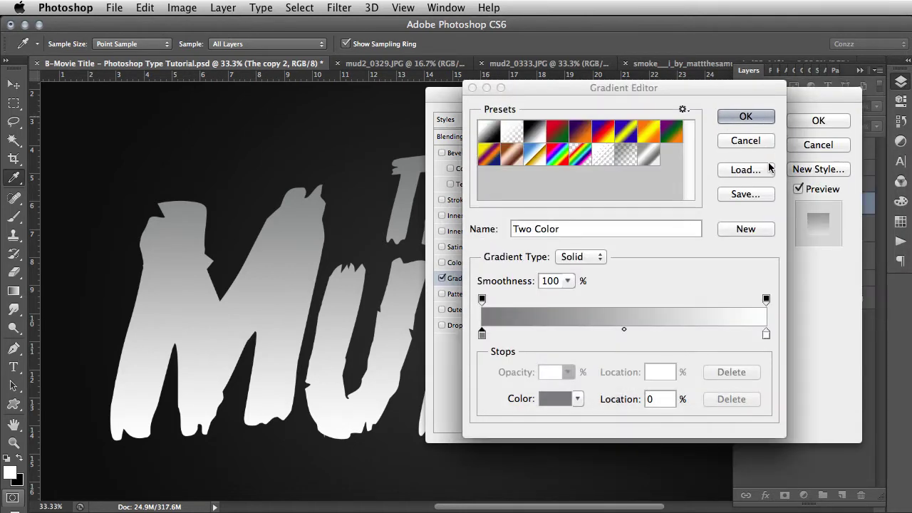
- Add a white stop at 76%, shift the midpoint right, and accept the gradient
left_click(676, 336)
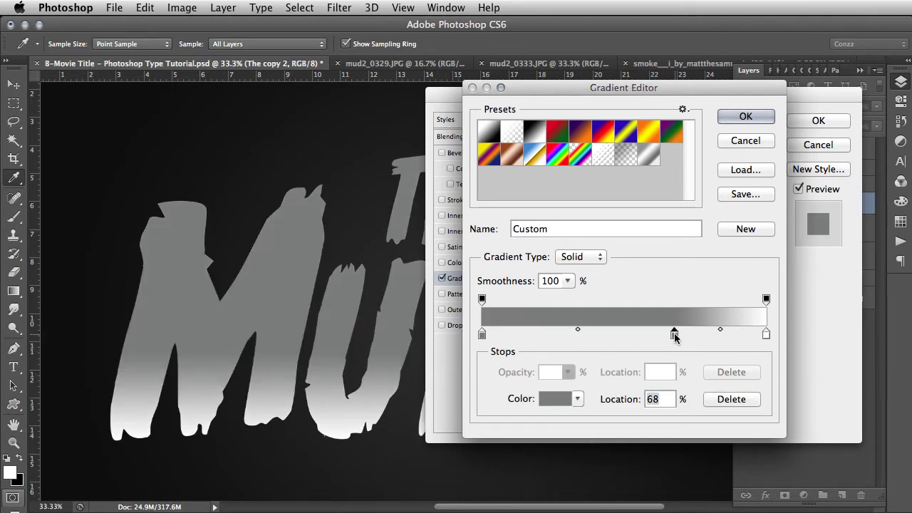
left_click(555, 398)
left_click_drag(515, 204, 491, 120)
left_click(819, 112)
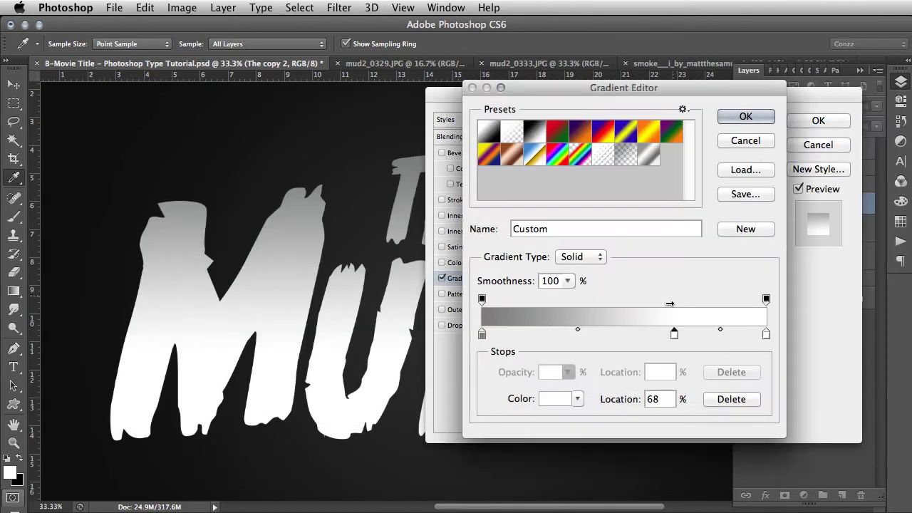
left_click_drag(674, 335, 698, 335)
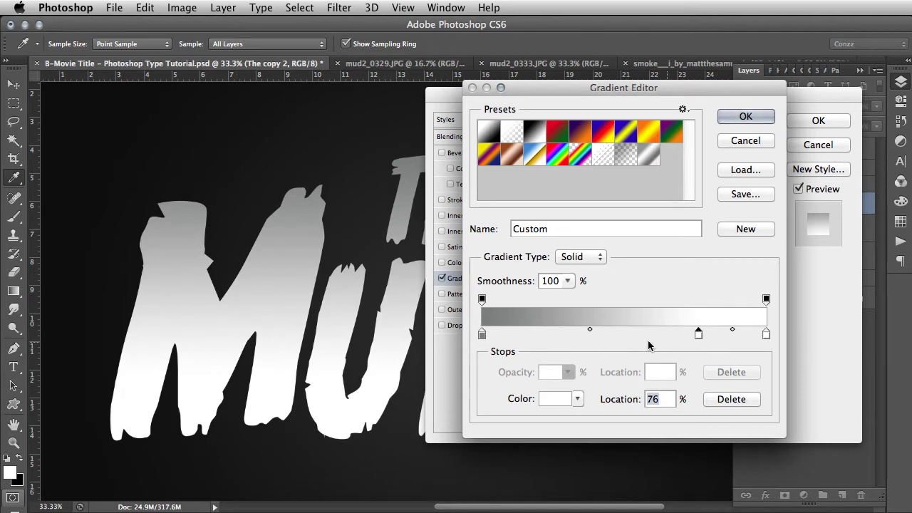
left_click_drag(590, 330, 620, 333)
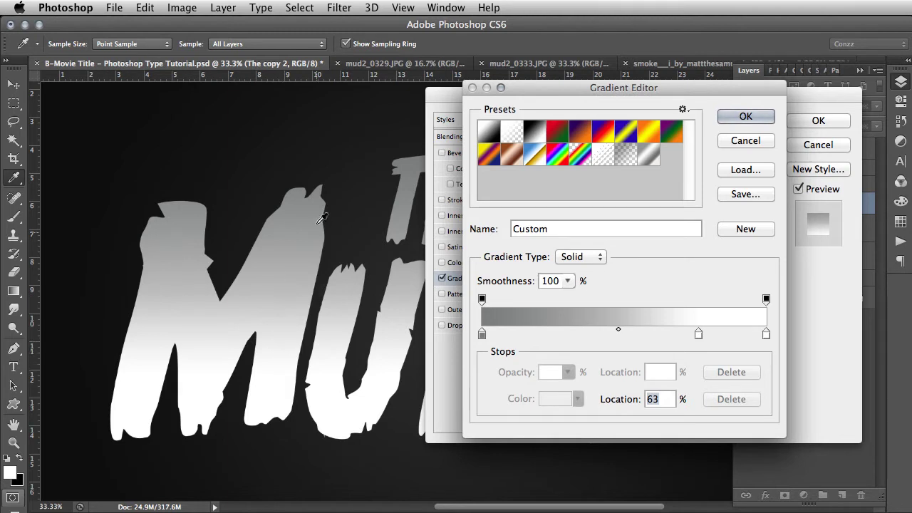
left_click(699, 338)
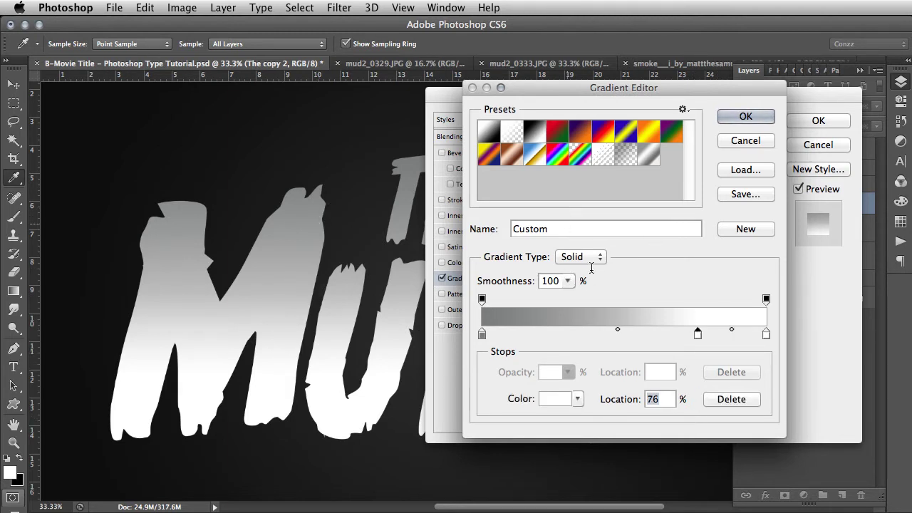
left_click(745, 117)
left_click_drag(684, 91, 649, 91)
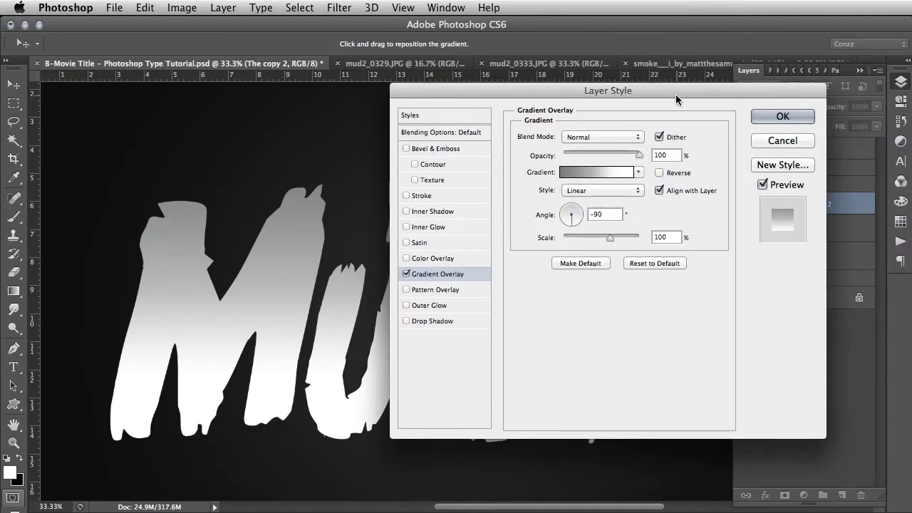
- Apply the gradient overlay, view the whole title, and load its letters as a selection
left_click(782, 116)
key("z")
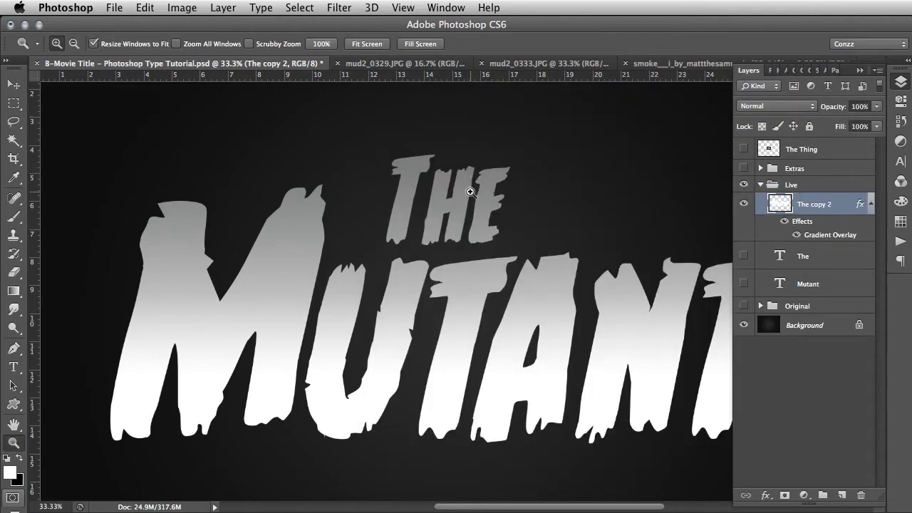
right_click(470, 192)
left_click(511, 256)
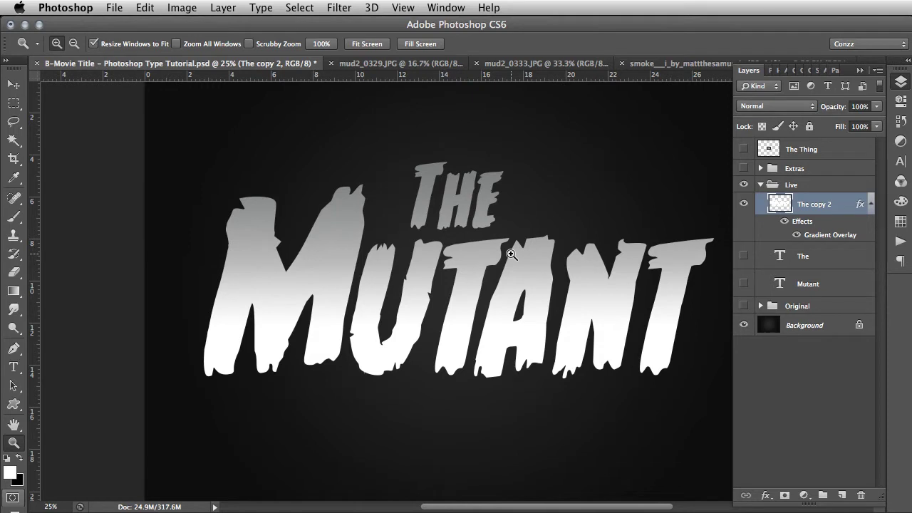
left_click_drag(516, 250, 486, 252)
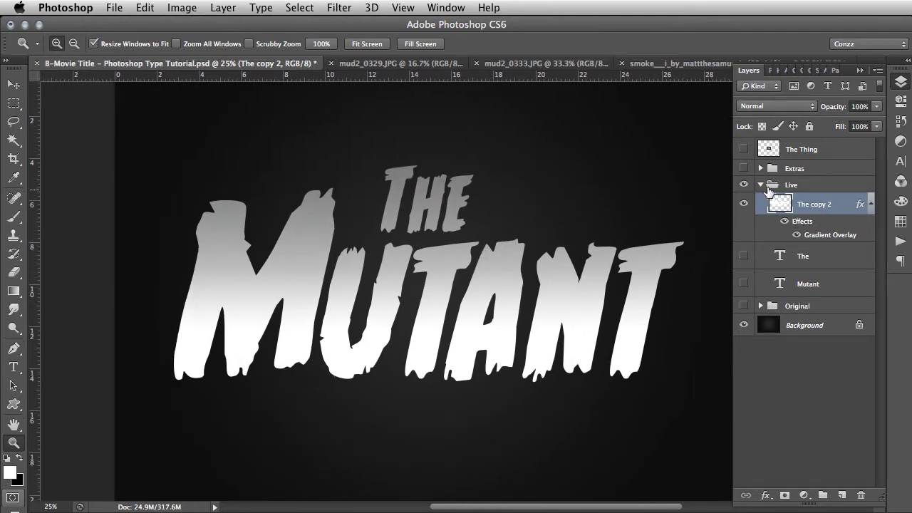
left_click_drag(772, 194, 782, 206)
left_click(458, 210)
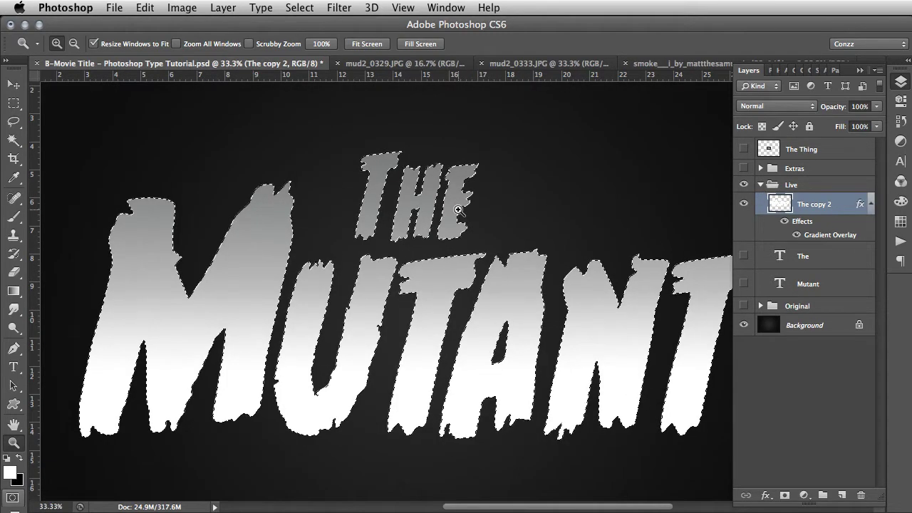
- Rename the merged title layer to 'Type'
double_click(813, 204)
type("Type")
key("Return")
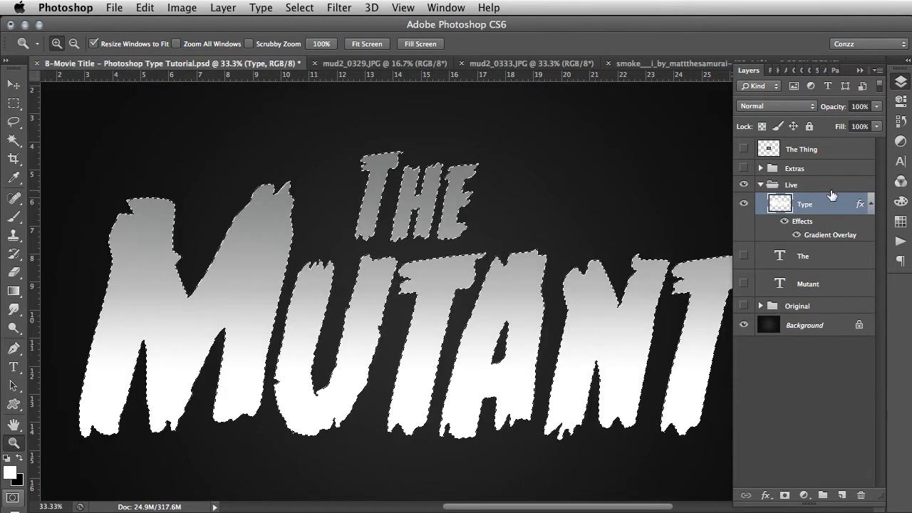
- Add an empty Layer 15 above Type and zoom in on the top of the M
left_click(840, 495)
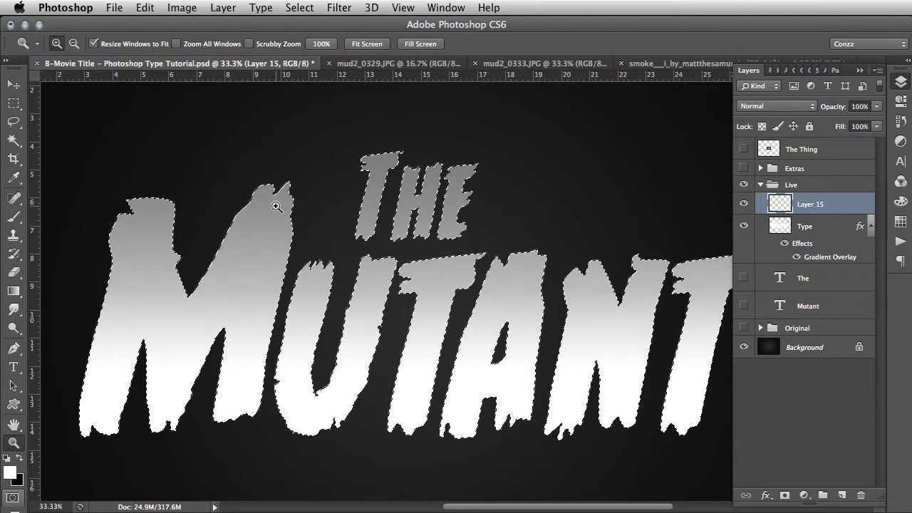
left_click_drag(275, 198, 302, 240)
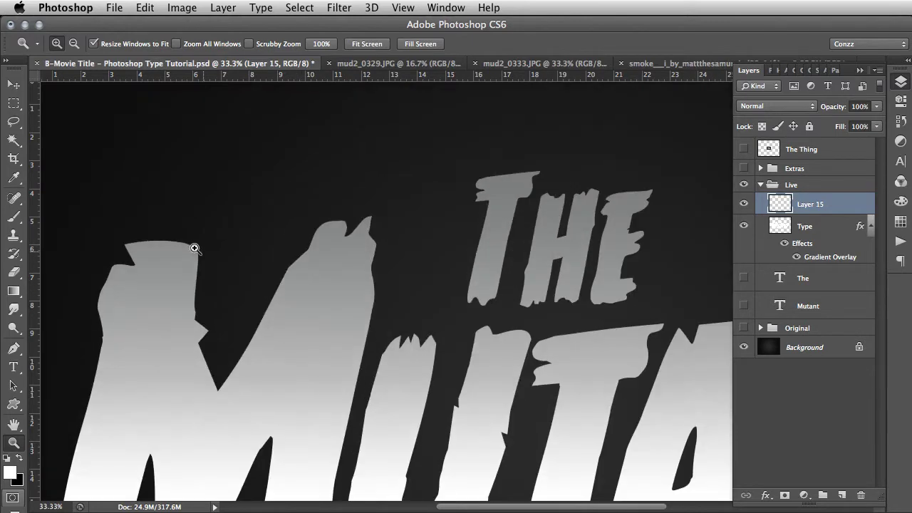
left_click(184, 243)
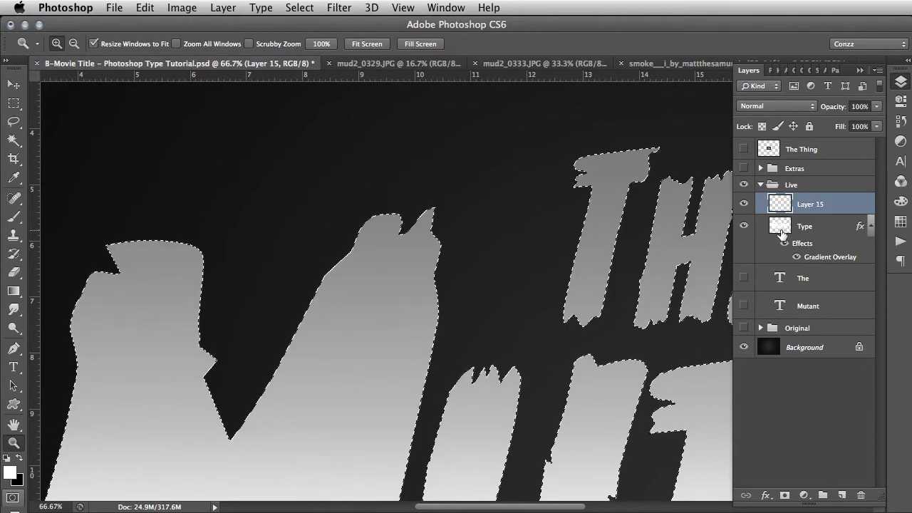
left_click_drag(368, 263, 420, 260)
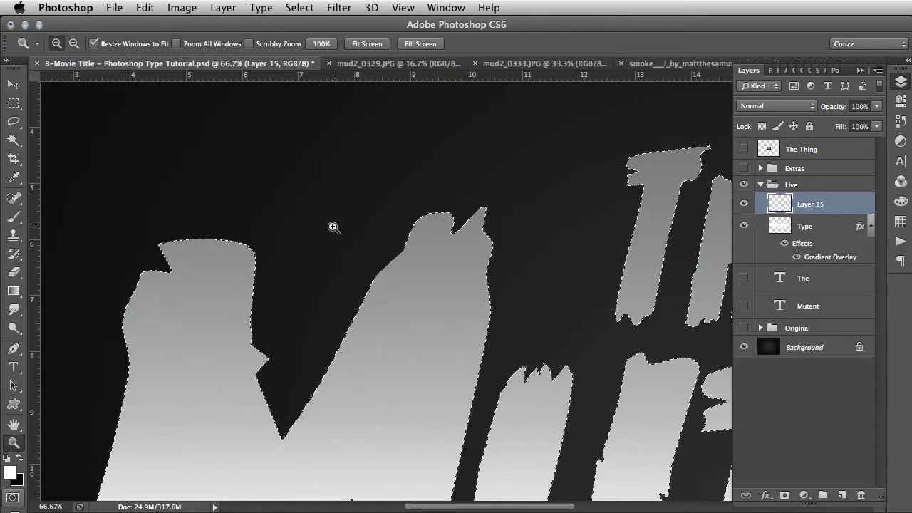
- Switch to the Brush tool and set its size to about 40 px
key("b")
key("z")
key("b")
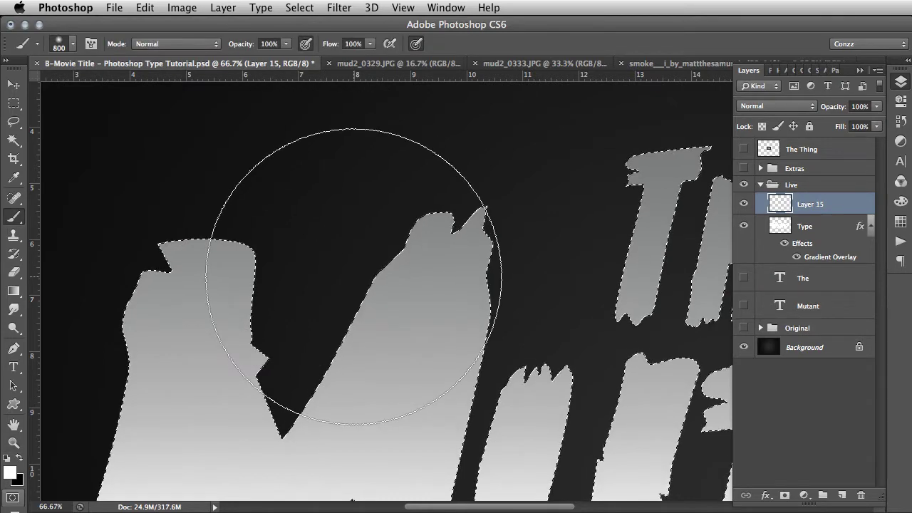
right_click(354, 277)
mouse_move(401, 340)
left_mouse_down()
mouse_move(377, 346)
mouse_move(524, 348)
left_mouse_up()
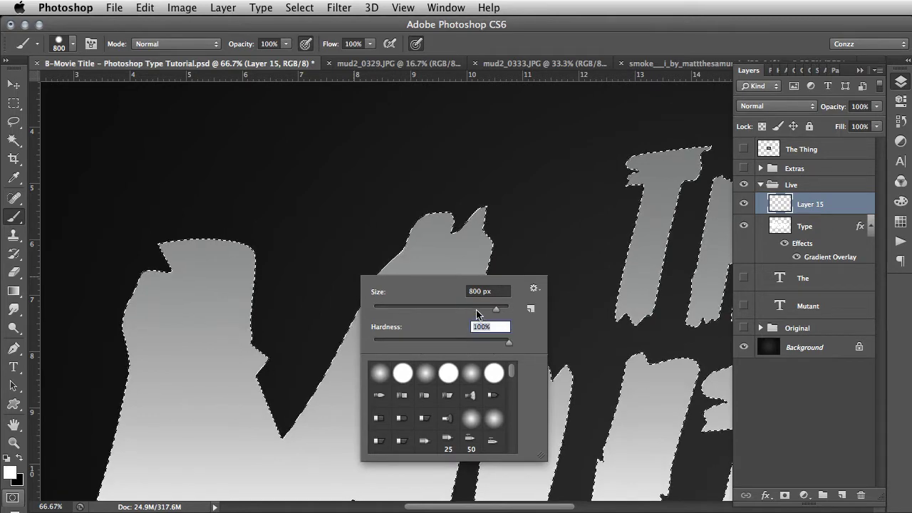
left_click_drag(476, 309, 408, 312)
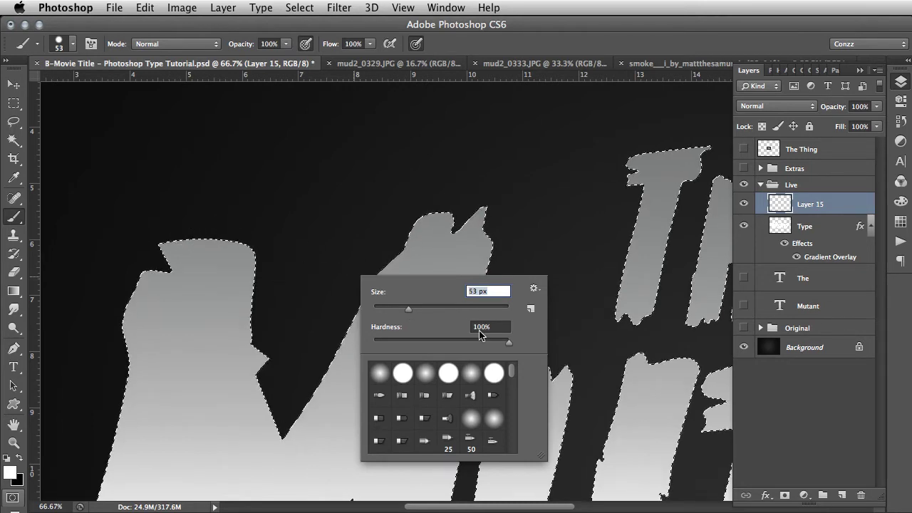
left_click_drag(412, 311, 401, 311)
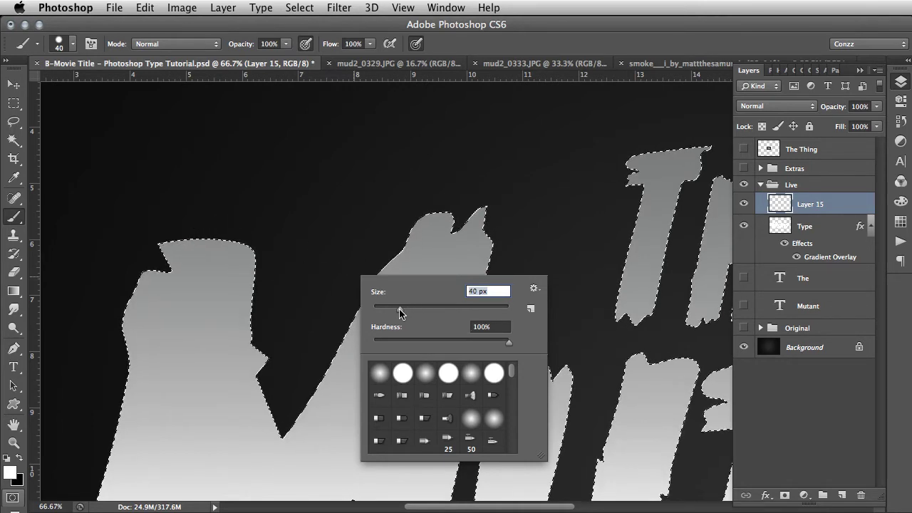
key("Return")
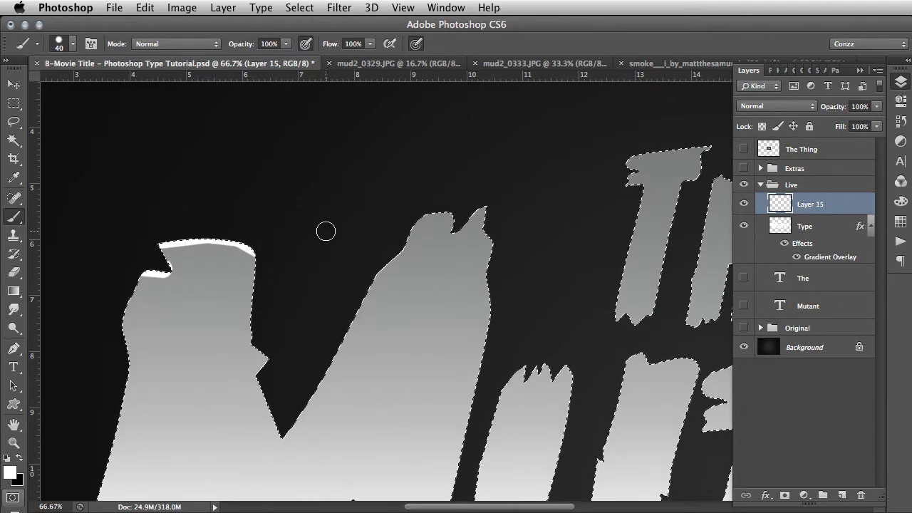
- Paint thin white highlights along the top edges of the M and the following letters
left_click_drag(324, 228, 261, 245)
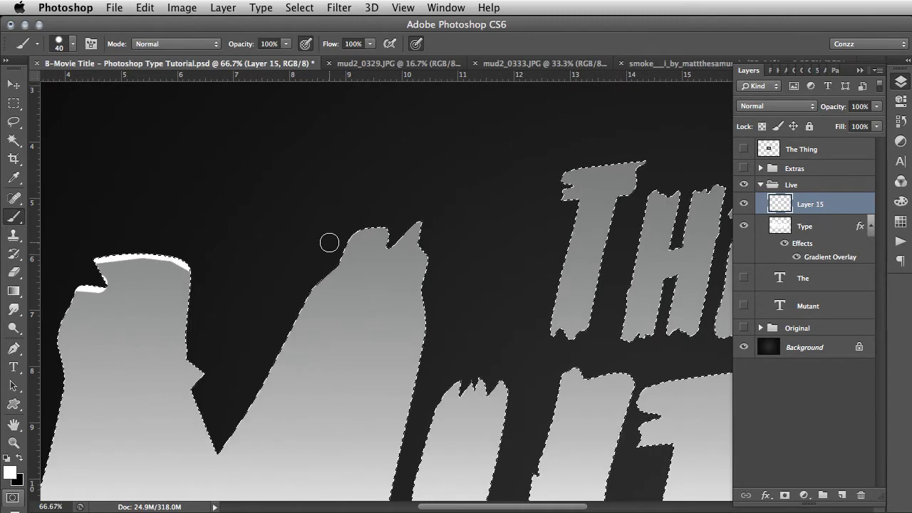
mouse_move(341, 229)
left_mouse_down()
mouse_move(354, 218)
mouse_move(399, 227)
left_mouse_up()
left_click_drag(470, 238, 387, 128)
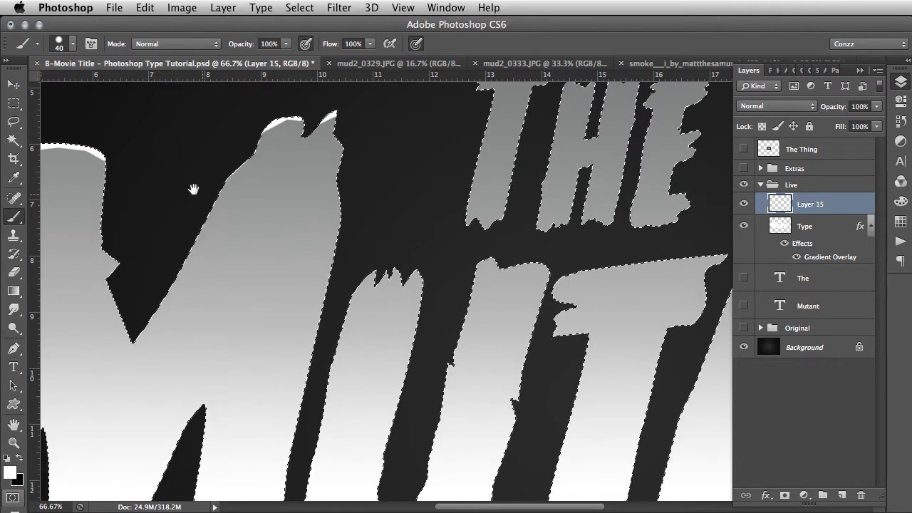
left_click_drag(275, 246, 268, 247)
scroll(268, 247, "right", 5)
scroll(269, 247, "down", 1)
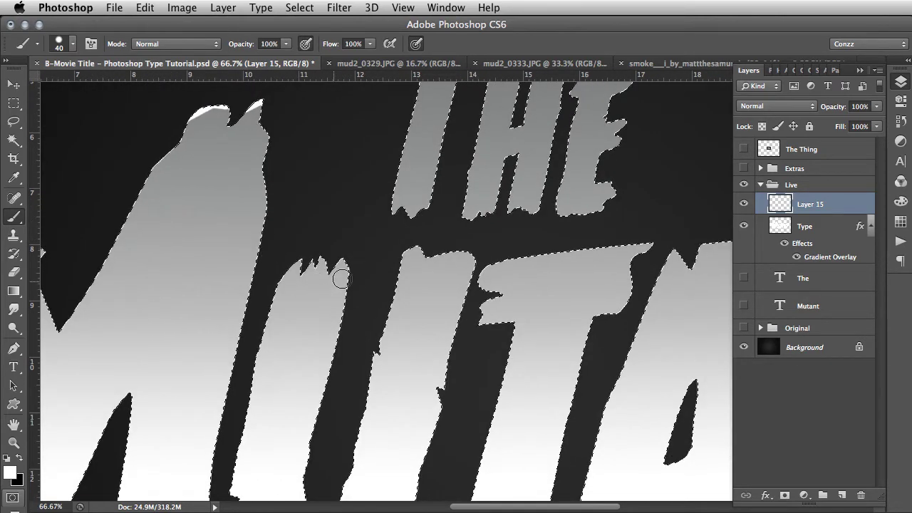
scroll(415, 236, "right", 4)
scroll(415, 236, "down", 4)
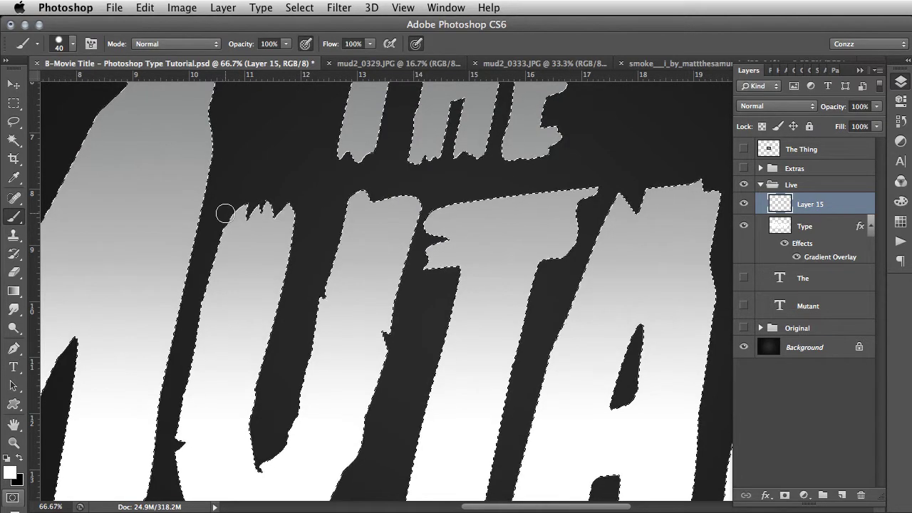
left_click_drag(221, 212, 240, 197)
scroll(265, 199, "down", 3)
scroll(549, 142, "right", 8)
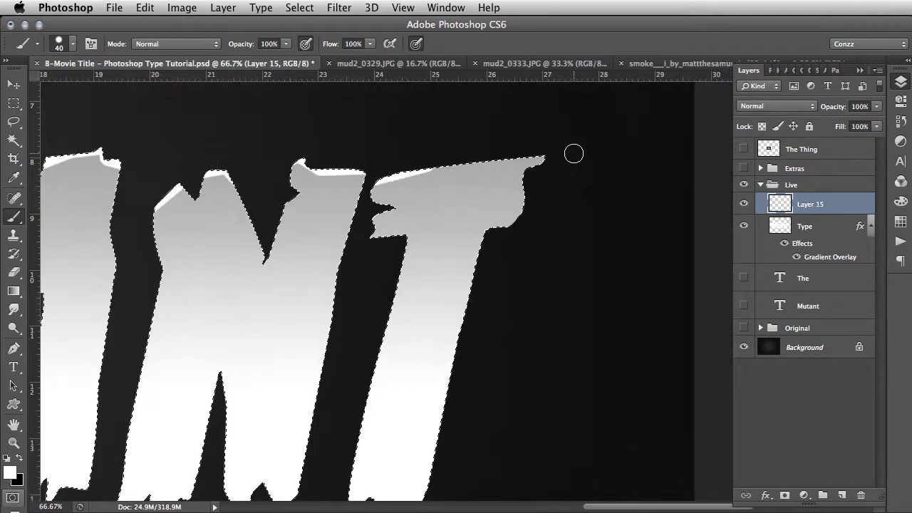
scroll(574, 147, "left", 10)
scroll(508, 297, "up", 6)
scroll(507, 298, "down", 4)
scroll(387, 325, "down", 5)
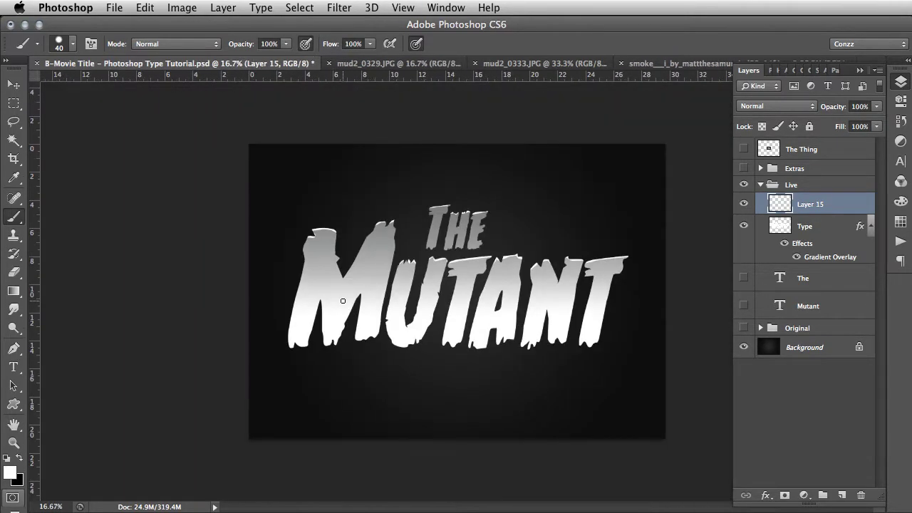
left_click(780, 226, "ctrl")
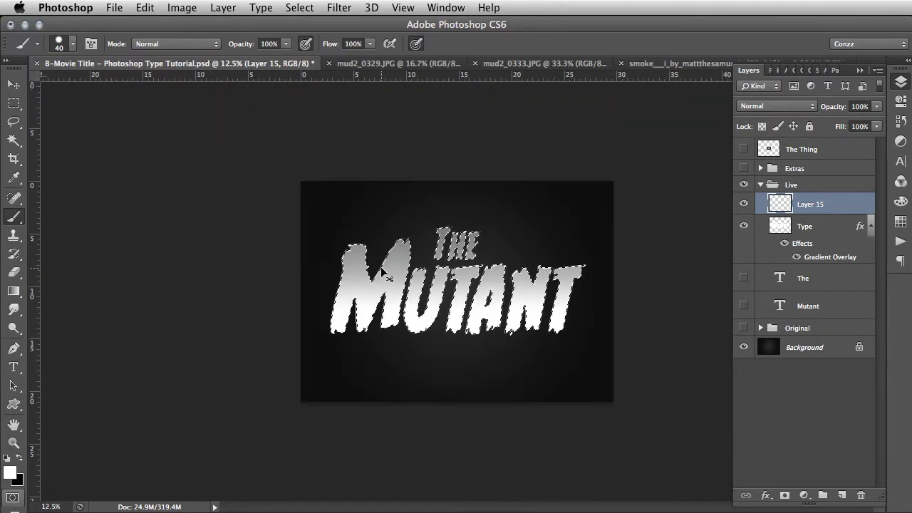
key("super+plus")
key("super+plus")
key("super+plus")
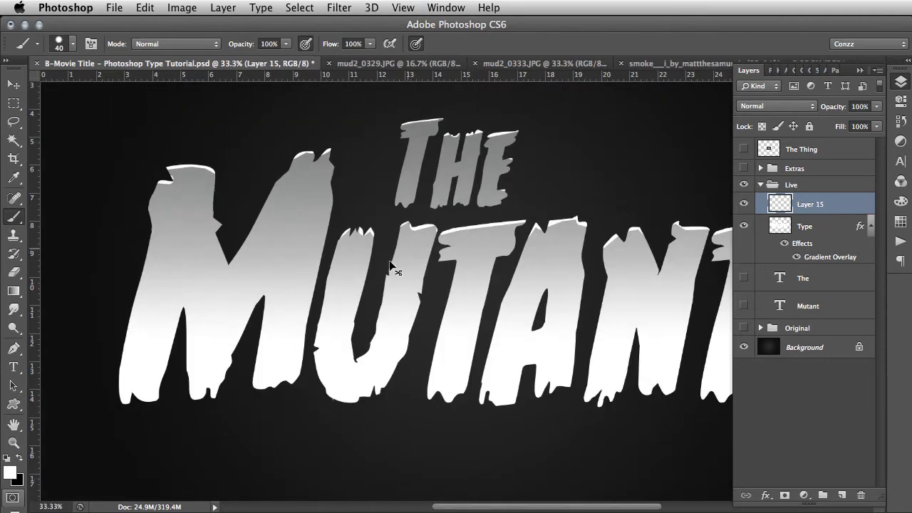
left_click_drag(438, 205, 383, 257)
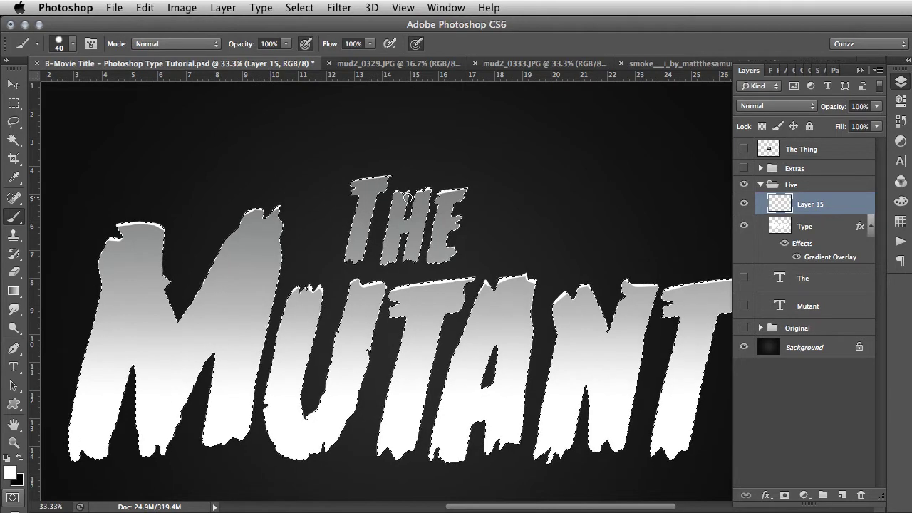
key("super+d")
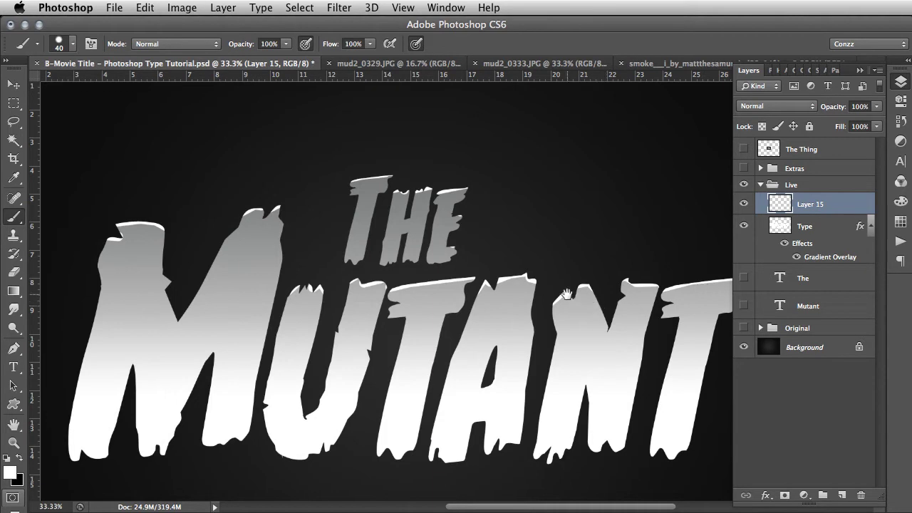
left_click_drag(566, 294, 511, 276)
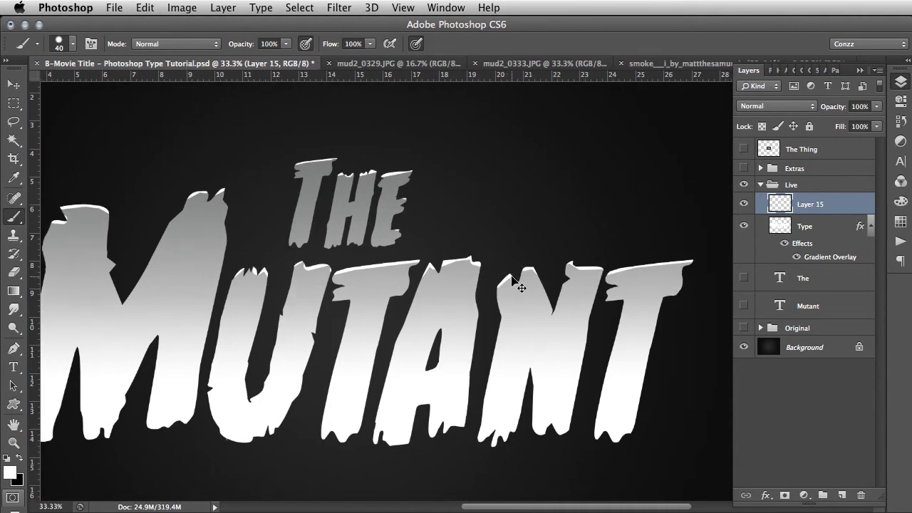
key("super+minus")
left_click_drag(516, 230, 475, 261)
- Rename Layer 15 to 'Catch Lights'
left_click(807, 225)
left_click(812, 205)
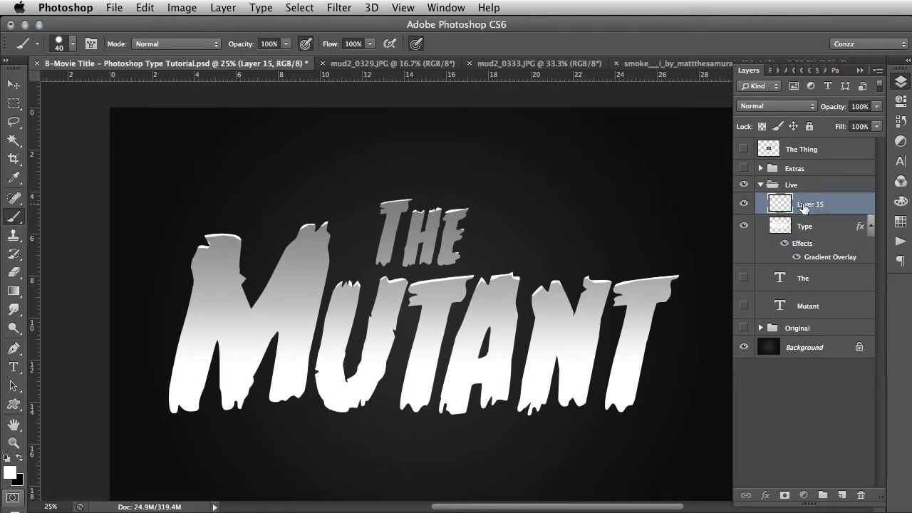
double_click(803, 206)
type("Catch")
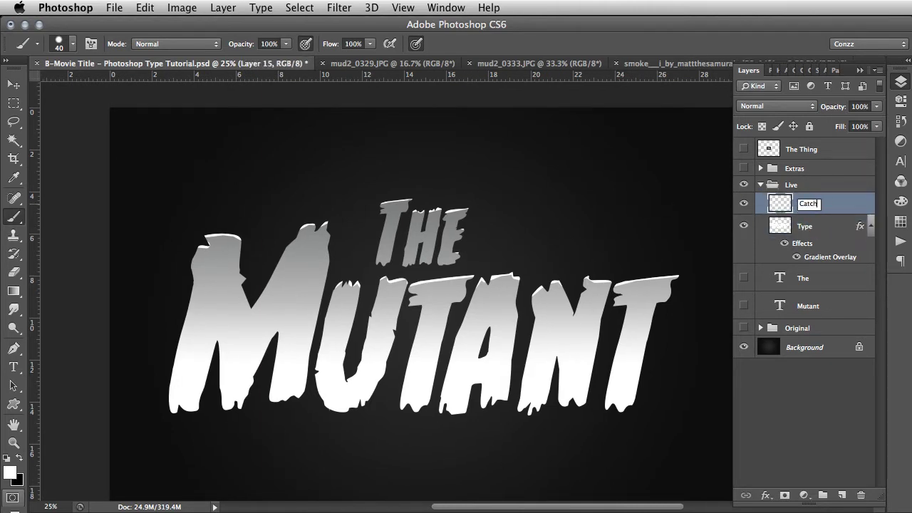
type(" Lights")
key("Return")
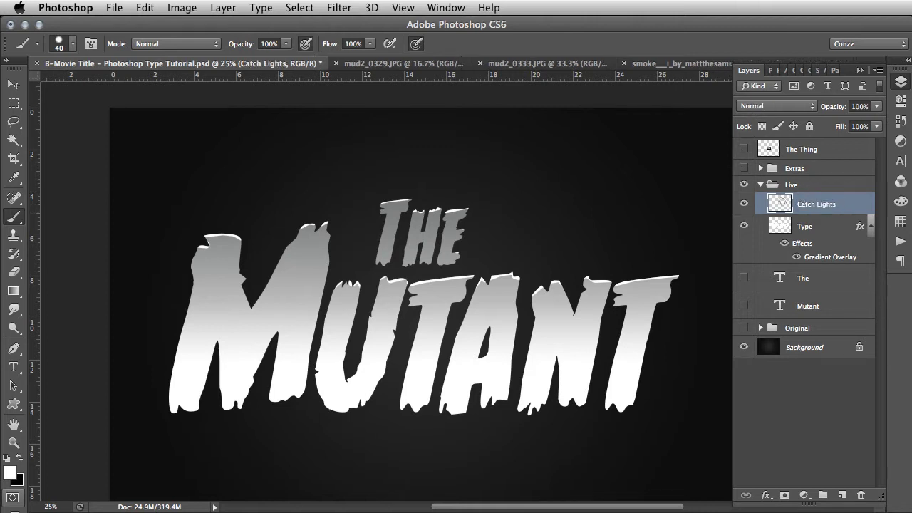
- Select both the Catch Lights and Type layers together
left_click(817, 227)
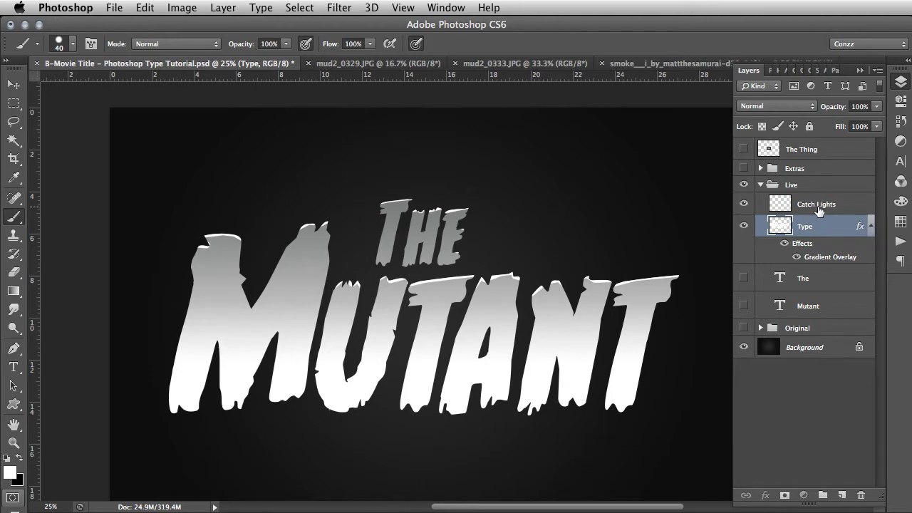
left_click(818, 208)
left_click(820, 226)
left_click(824, 207, "shift")
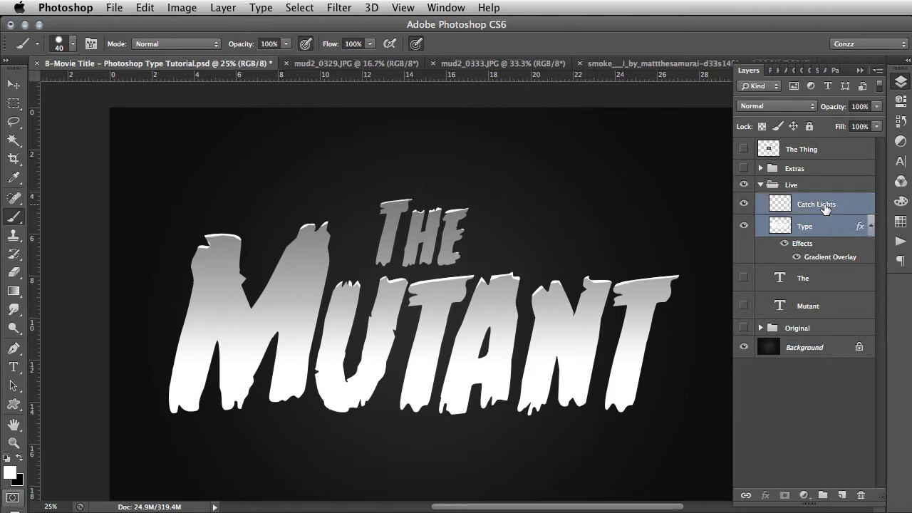
- Group the Catch Lights and Type layers into a group named 'Title'
key("super+g")
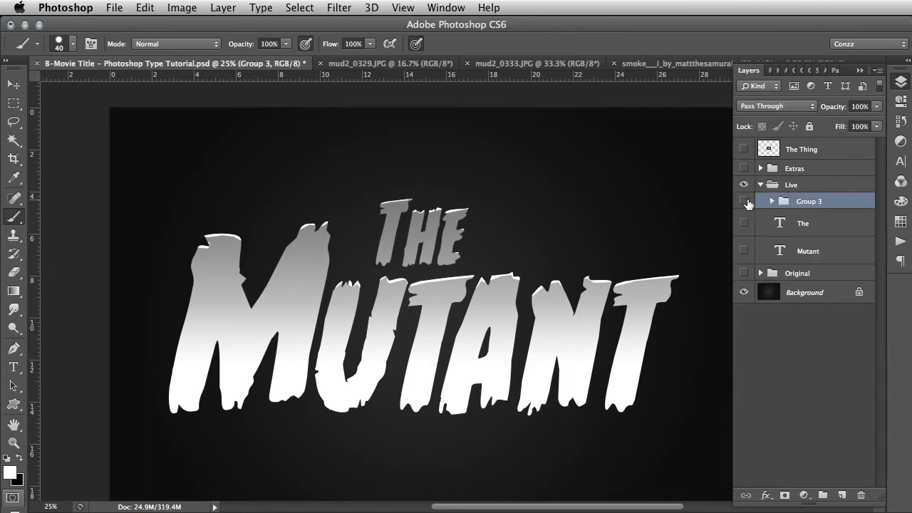
left_click(744, 202)
left_click(744, 202)
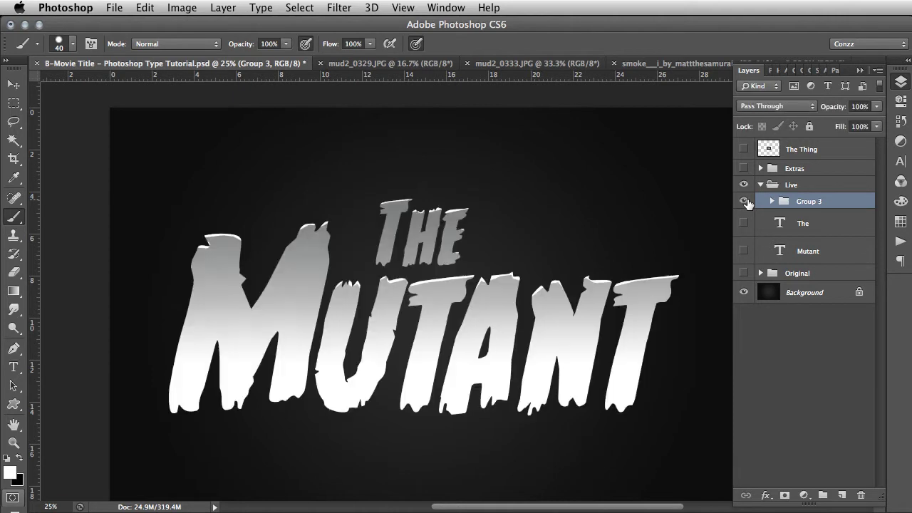
double_click(811, 203)
type("Title")
key("Return")
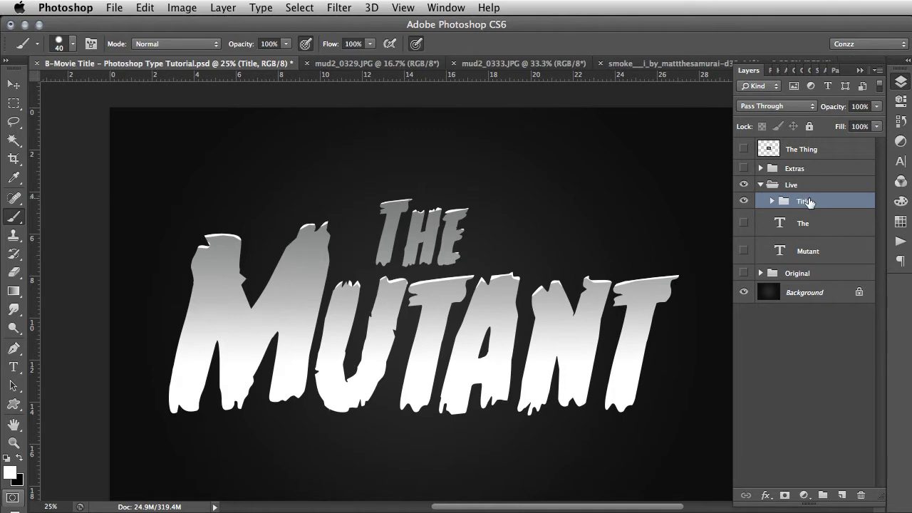
- Duplicate the Title group twice and reorder the copies in the layer stack
right_click(808, 202)
left_click(829, 238)
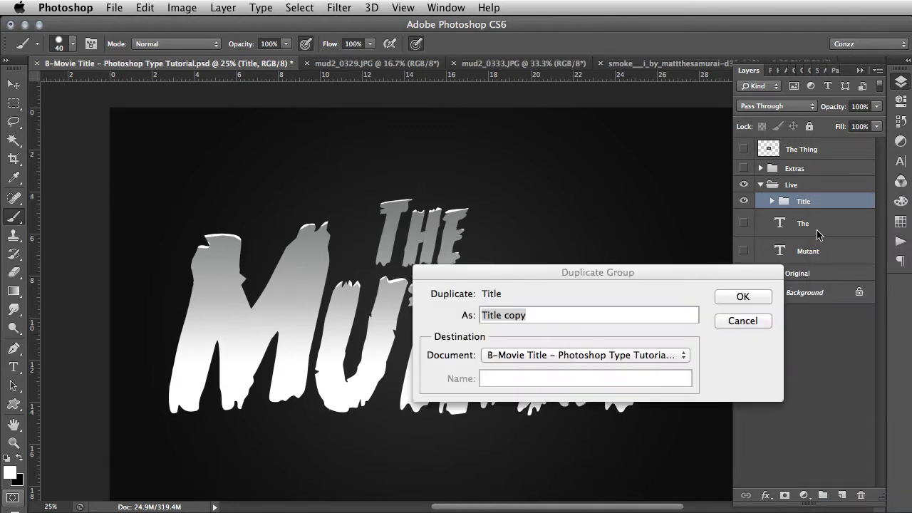
left_click(743, 296)
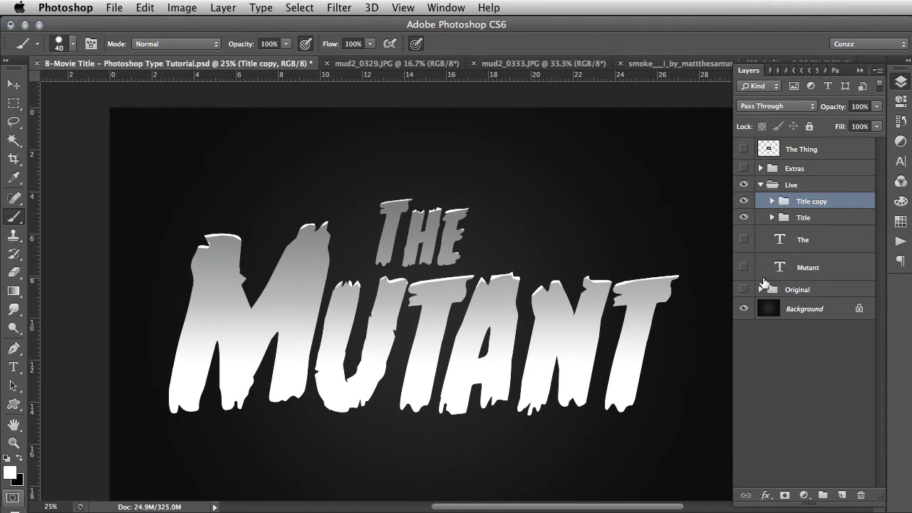
key("ctrl+j")
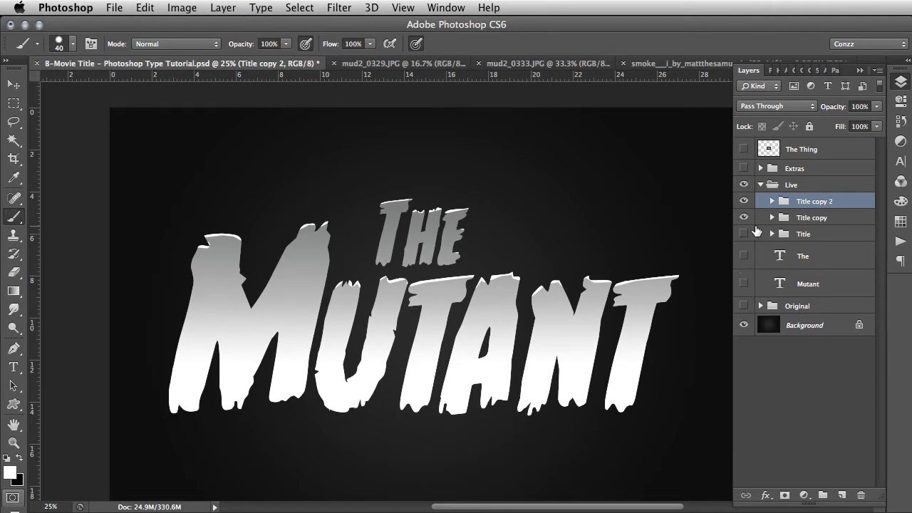
left_click_drag(828, 218, 827, 246)
left_click_drag(829, 206, 826, 246)
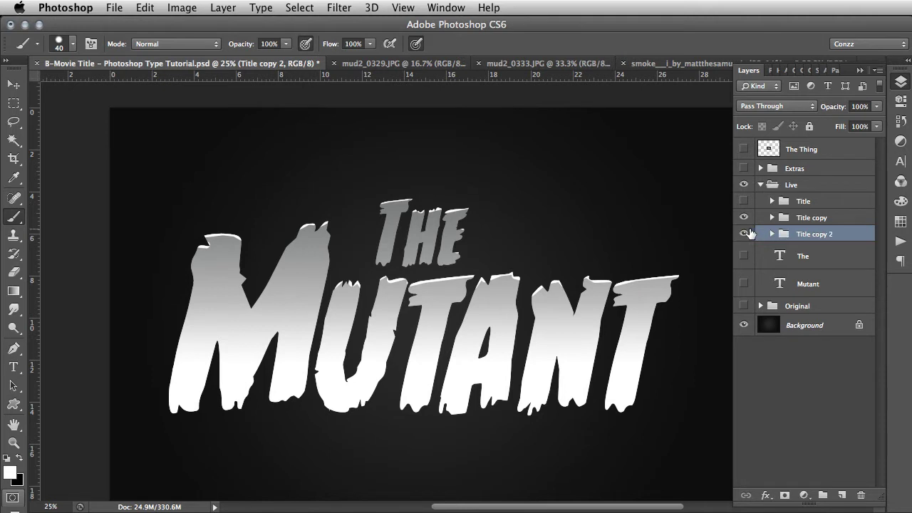
left_click(748, 233)
- Merge Title copy and Title copy 2 into single layers, hiding Title copy 2
right_click(802, 223)
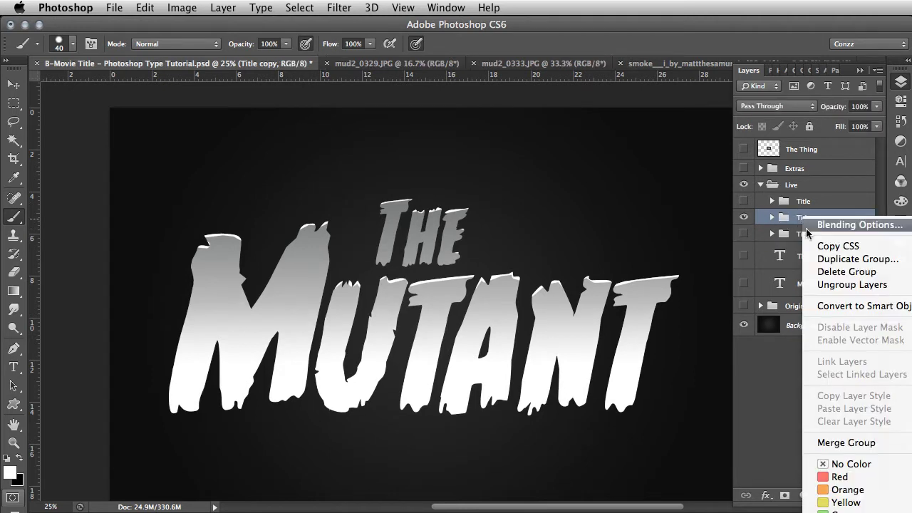
left_click(855, 443)
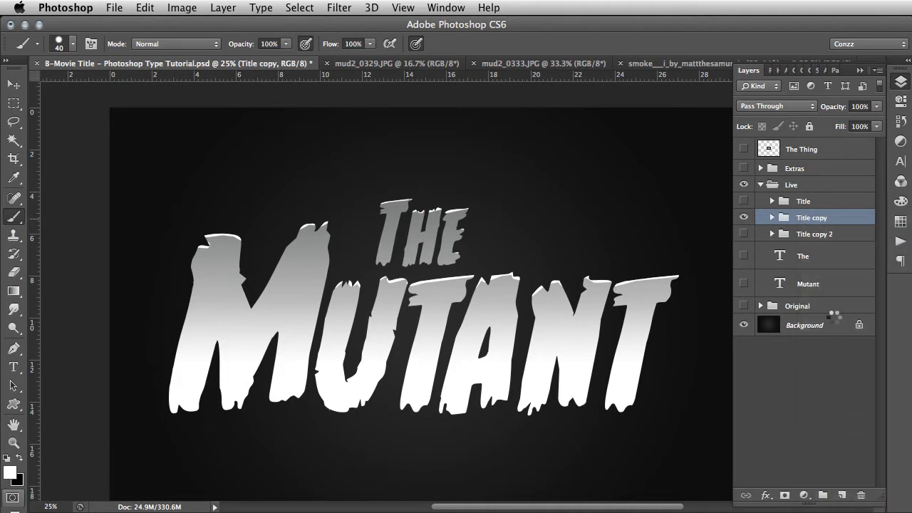
left_click(823, 241)
right_click(822, 240)
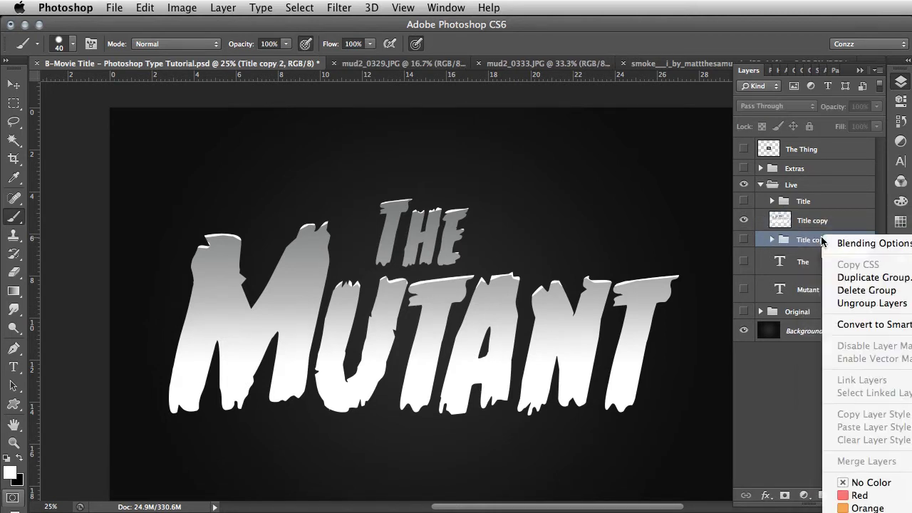
left_click(744, 239)
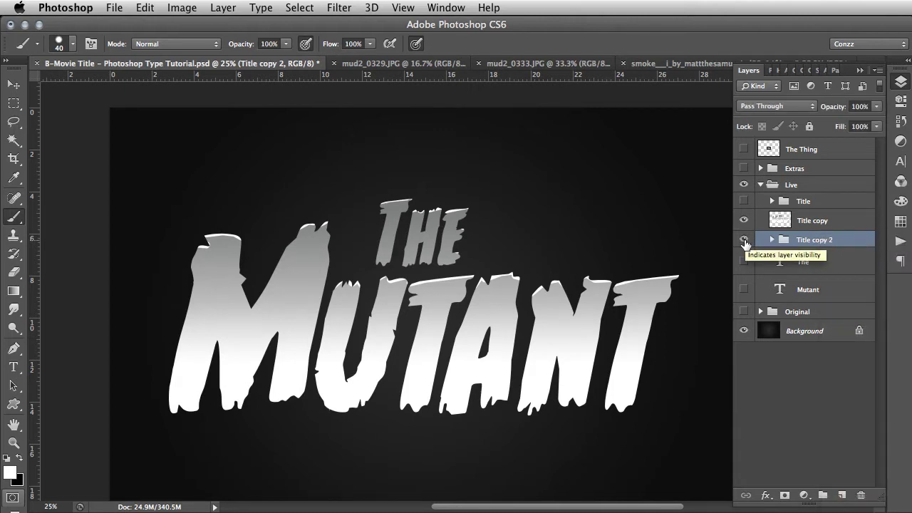
left_click(743, 240)
right_click(799, 241)
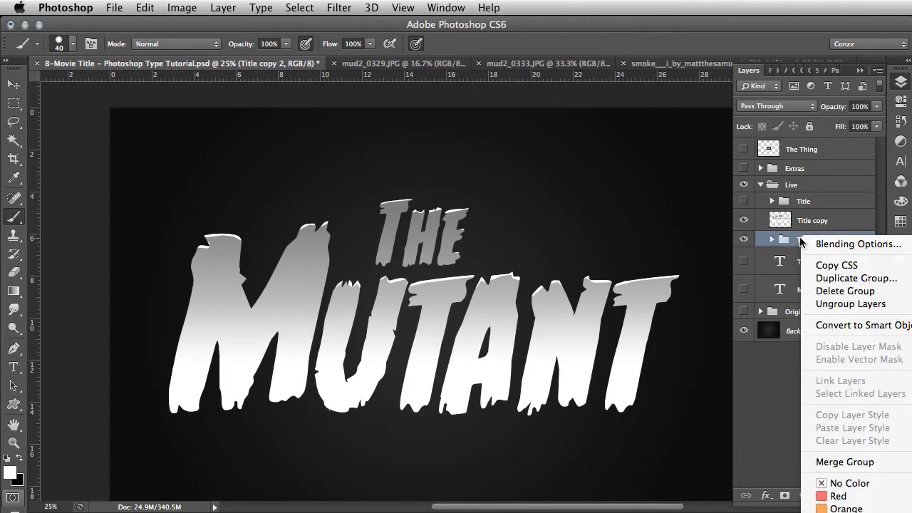
left_click(848, 461)
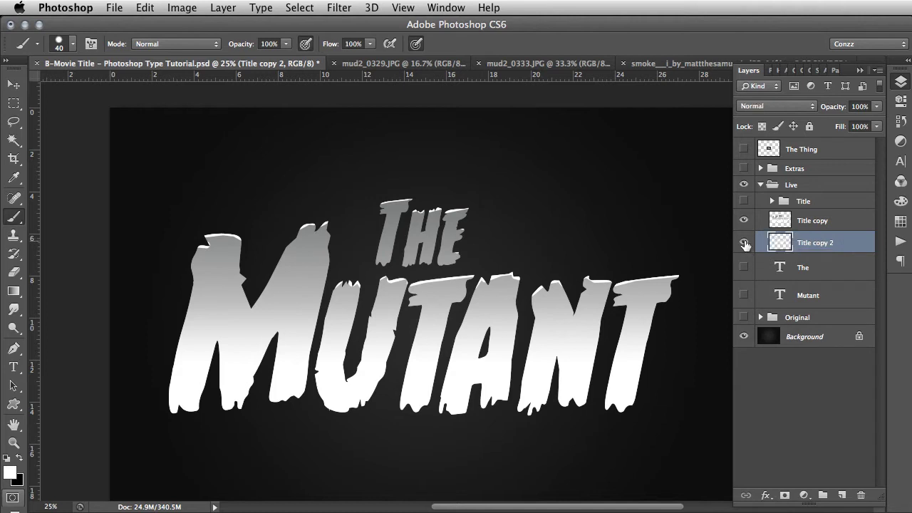
left_click(744, 243)
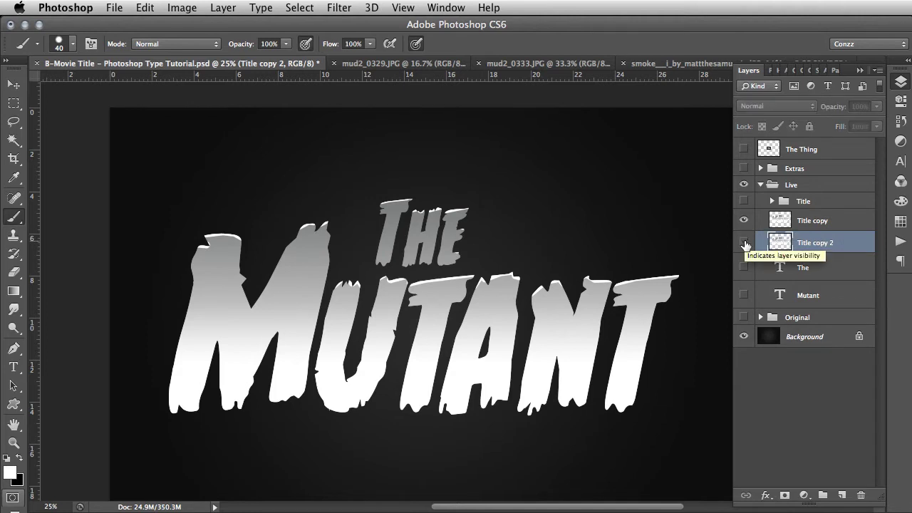
left_click(813, 221)
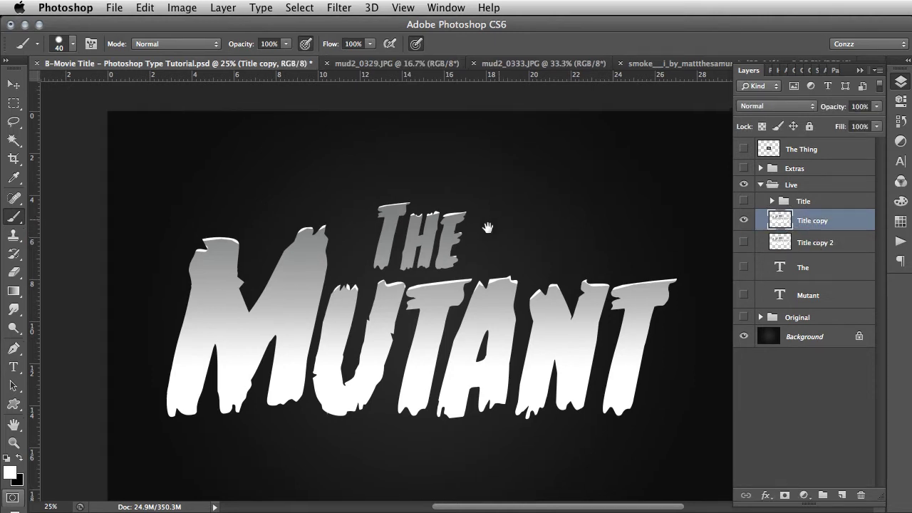
- Apply a Zoom Radial Blur at Amount 100 to the Title copy layer
left_click_drag(498, 213, 485, 228)
left_click_drag(563, 213, 549, 216)
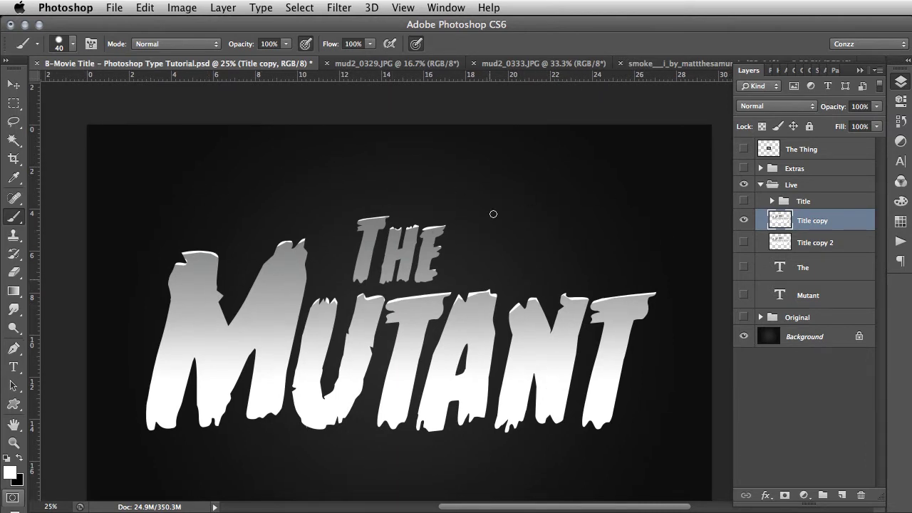
left_click_drag(535, 266, 537, 246)
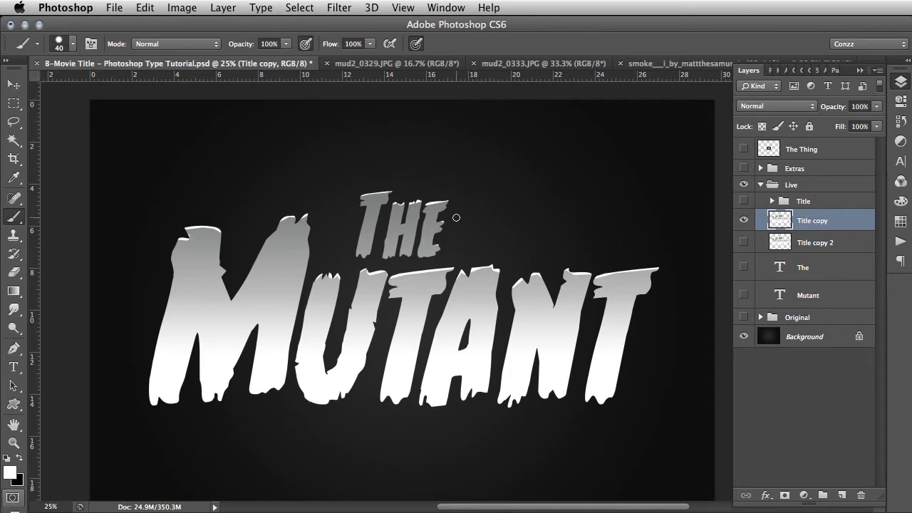
left_click(342, 7)
mouse_move(413, 173)
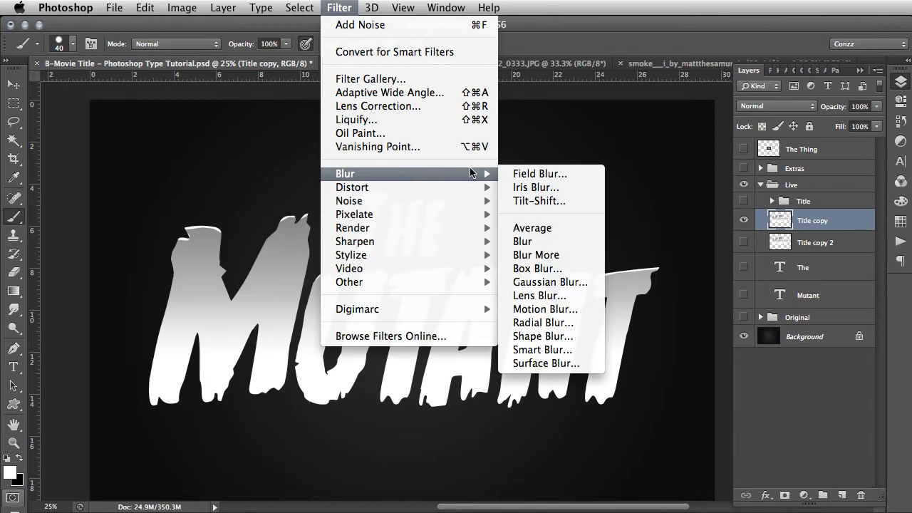
left_click(576, 323)
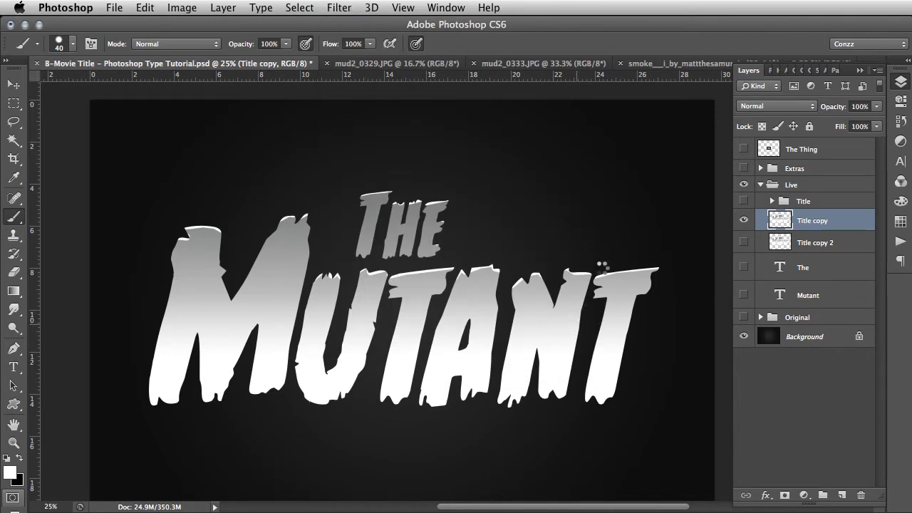
left_click_drag(824, 131, 639, 97)
left_click_drag(632, 135, 688, 135)
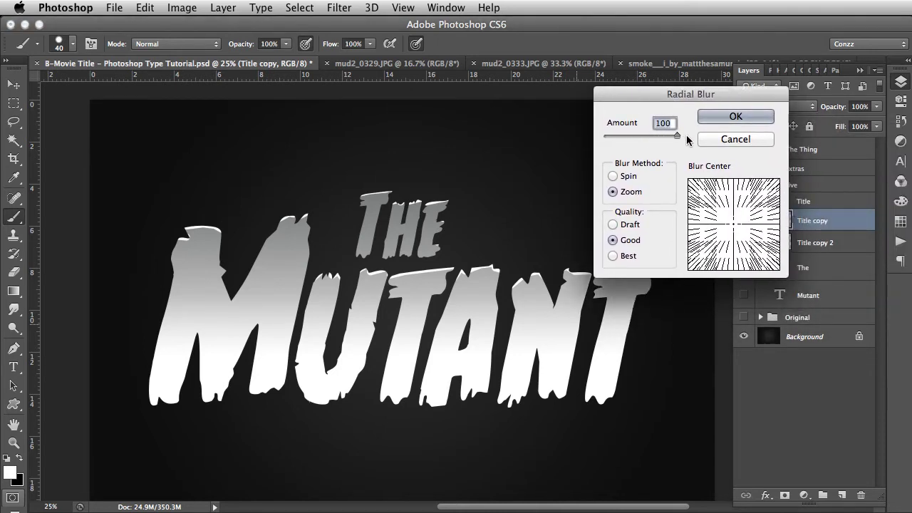
left_click(723, 119)
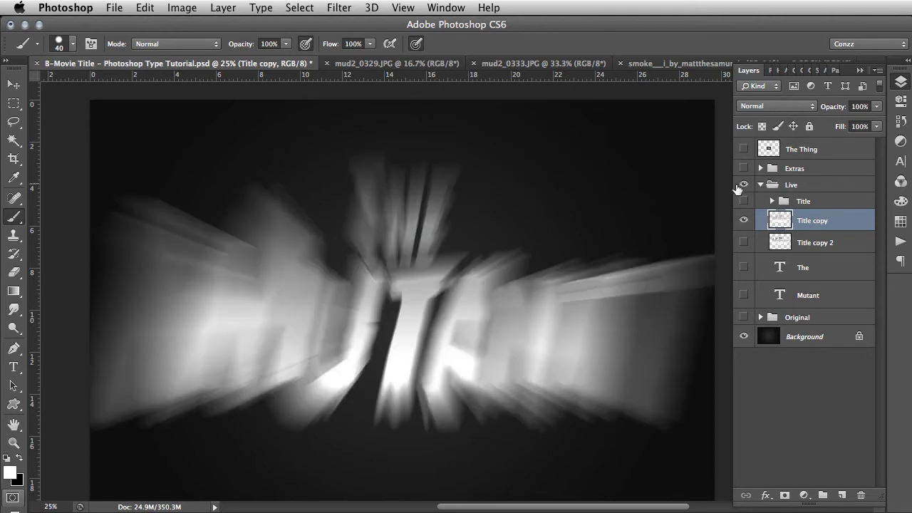
- Hide and reshow the Live group, then show the sharp Title group over the rays
left_click(743, 185)
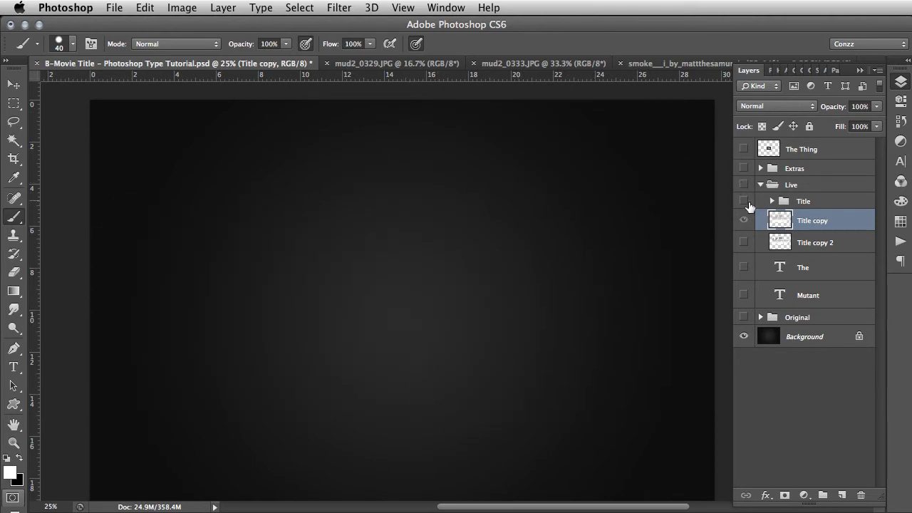
left_click(744, 185)
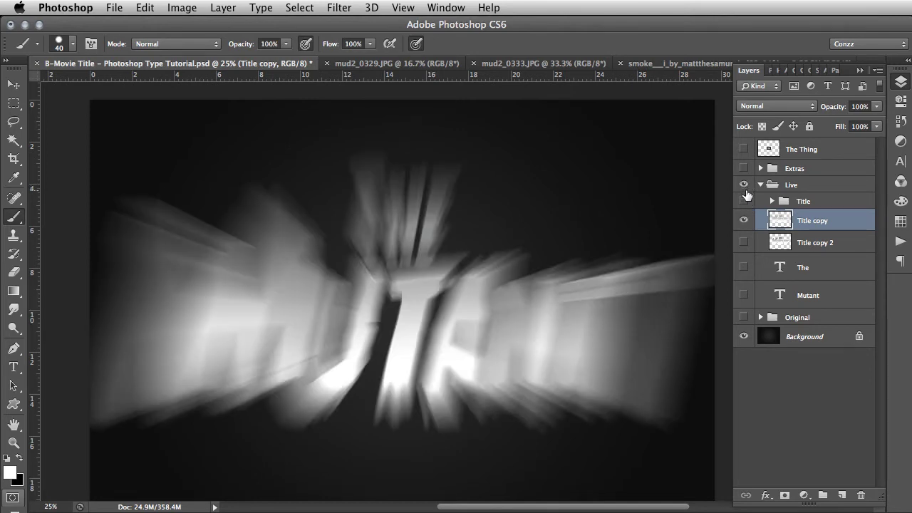
left_click(743, 201)
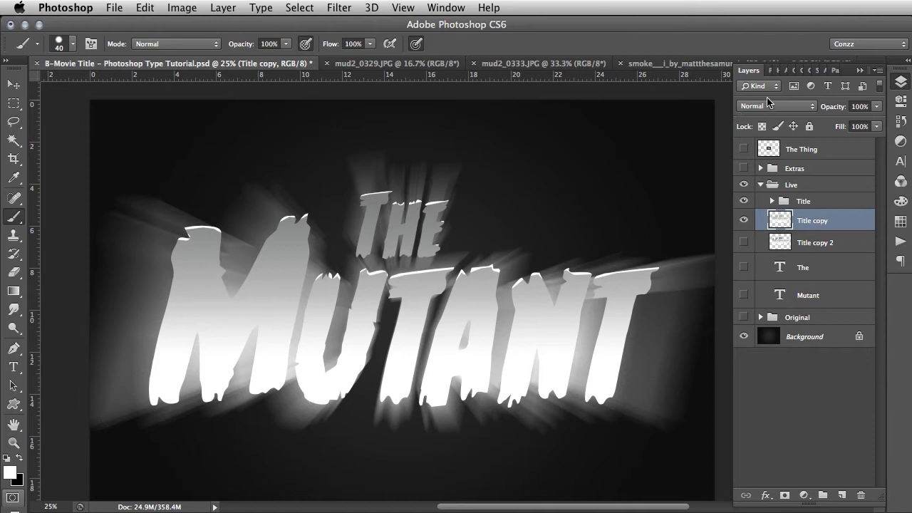
- Set Title copy to Hard Light, zoom out, and reapply the Radial Blur with Cmd+F
left_click(768, 105)
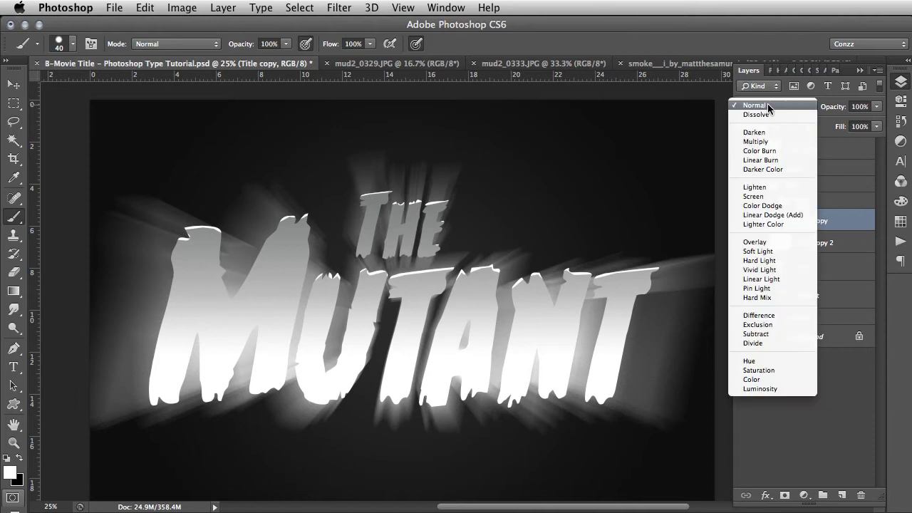
left_click(768, 261)
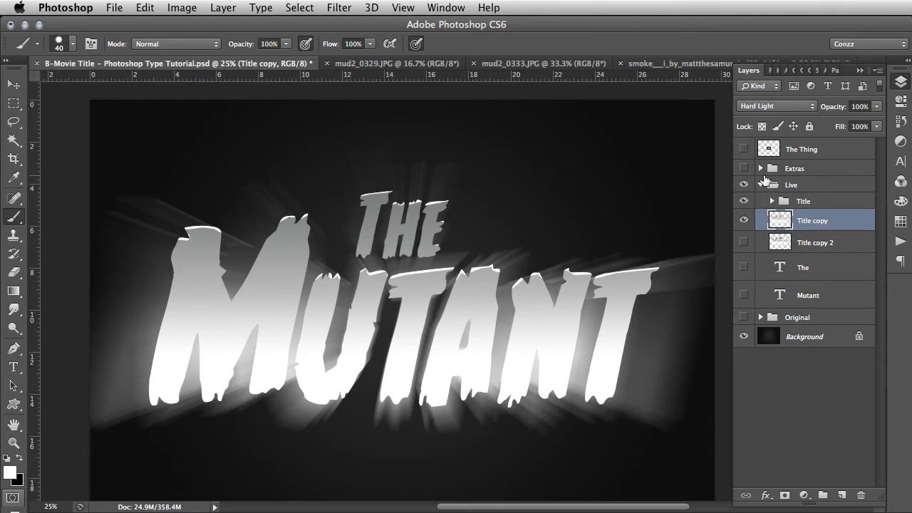
key("super+minus")
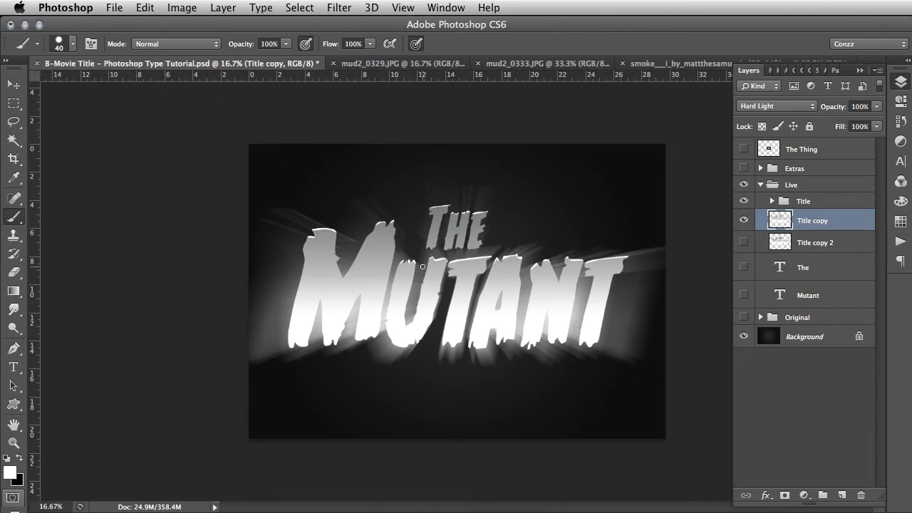
key("super+f")
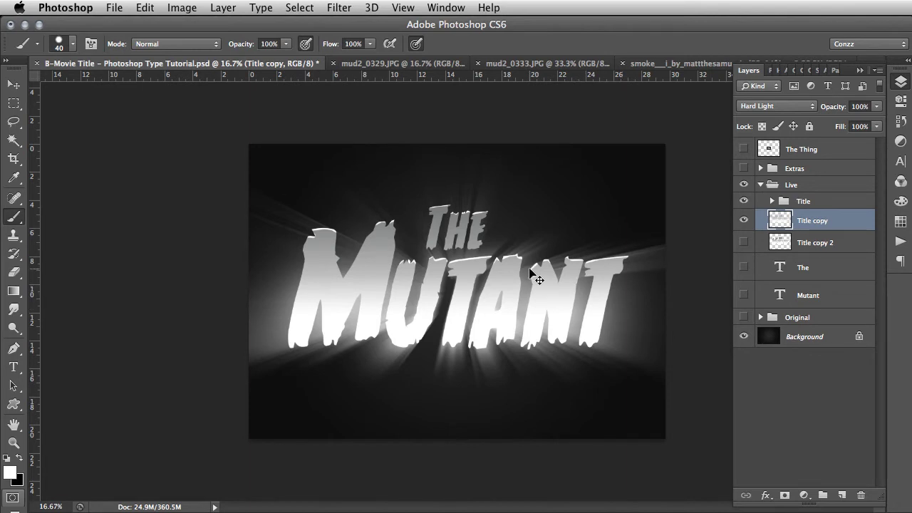
- Distort the Title copy rays by pulling both top corners up and outward, then commit
key("super+t")
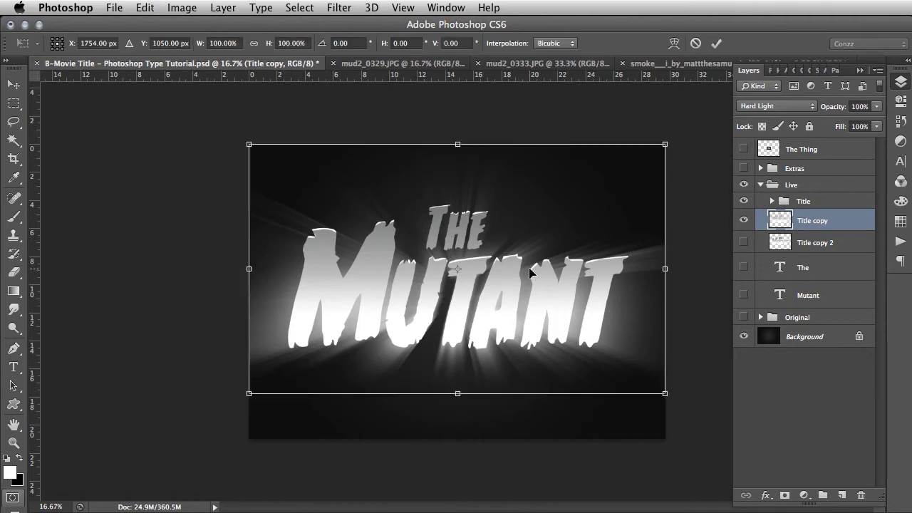
right_click(504, 254)
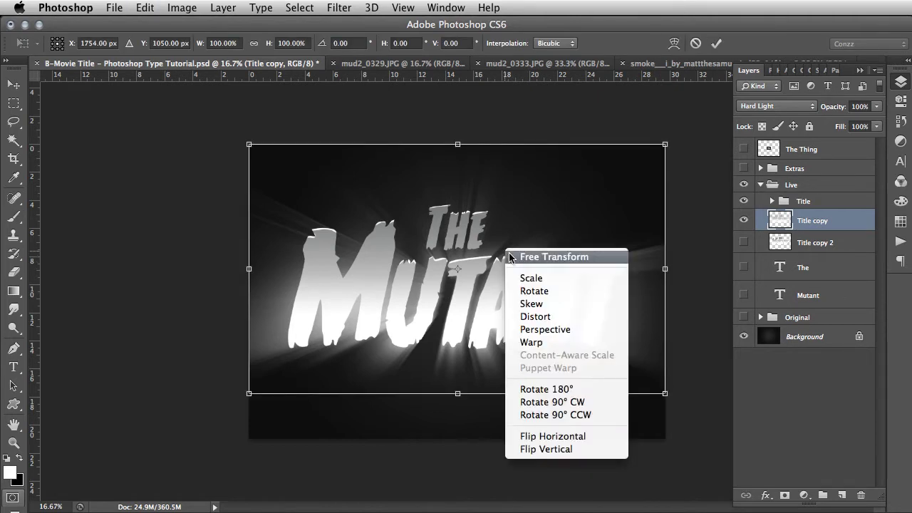
left_click(562, 317)
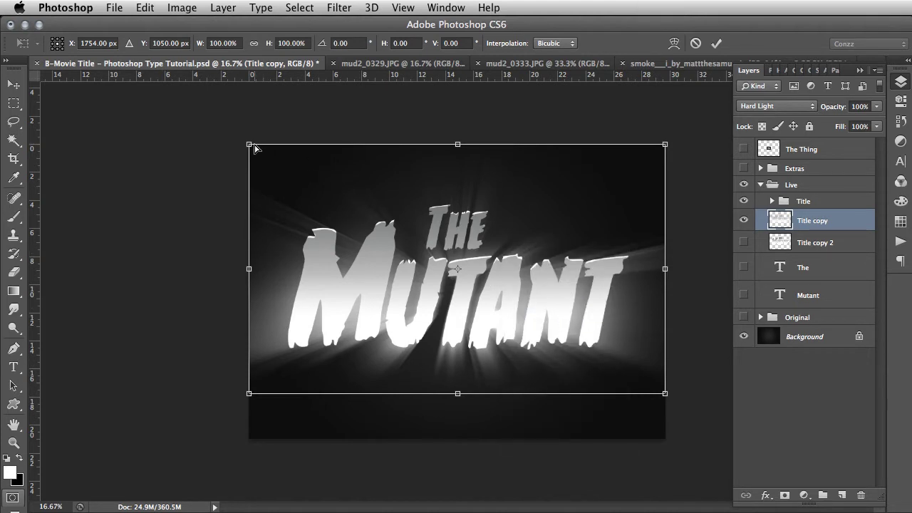
left_click_drag(251, 147, 192, 110)
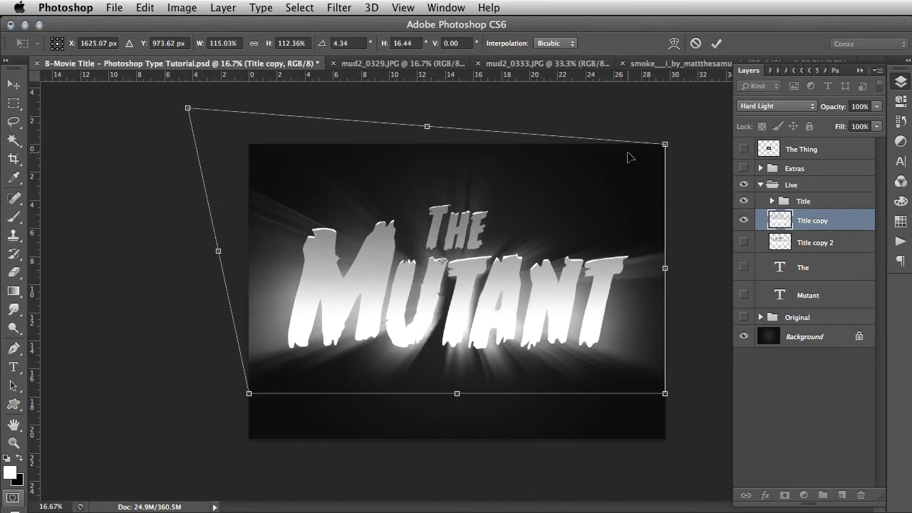
left_click_drag(667, 149, 730, 109)
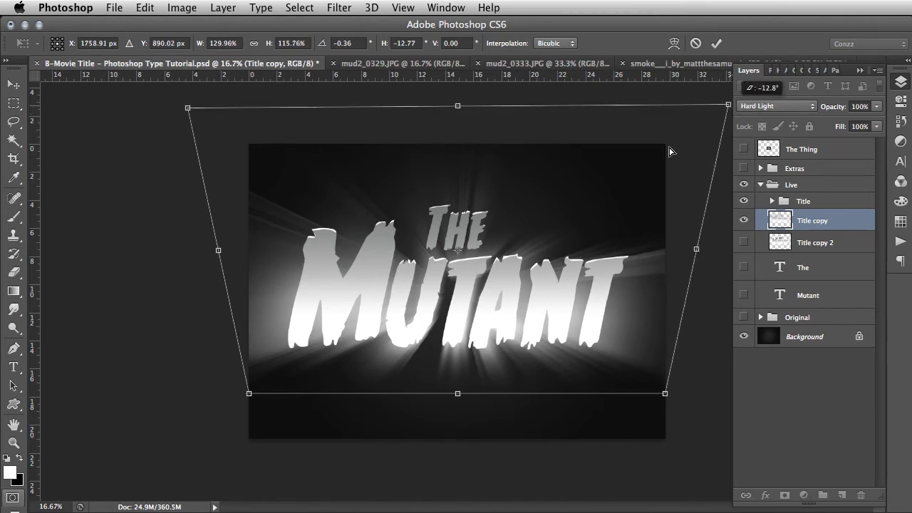
left_click_drag(662, 155, 659, 156)
key("b")
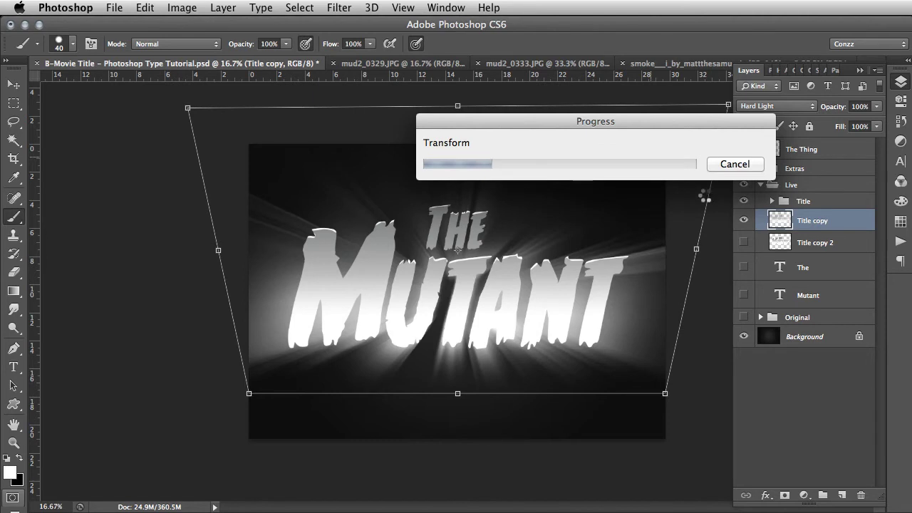
- Show Title copy 2, move it above Title copy, and give it a Zoom Radial Blur of 27
left_click(744, 243)
left_click_drag(814, 243, 813, 218)
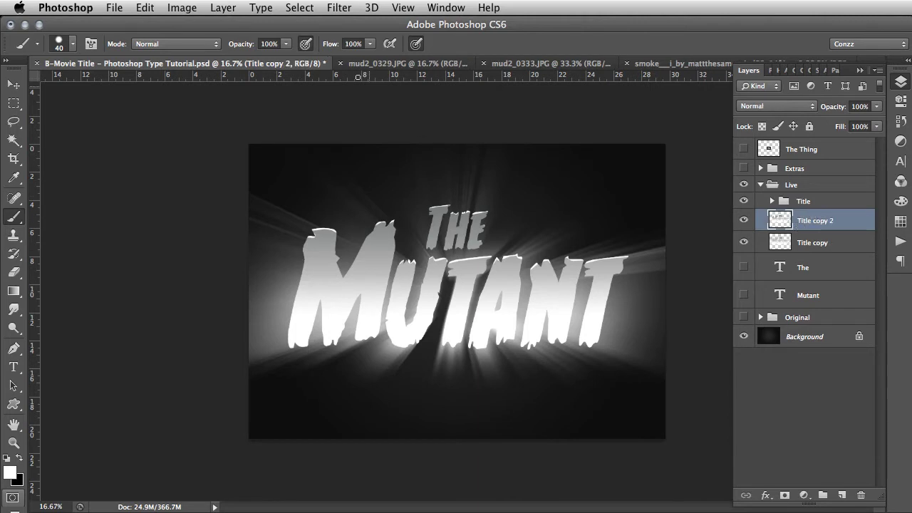
left_click(338, 8)
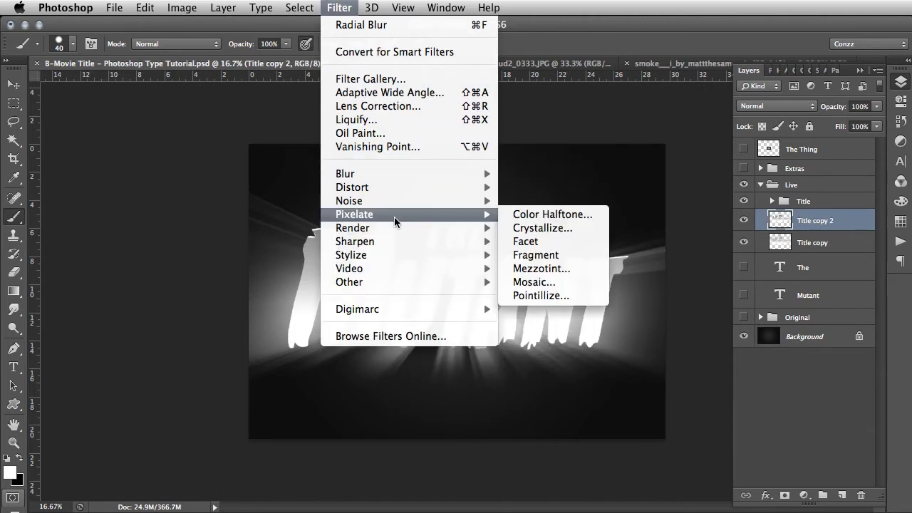
mouse_move(418, 173)
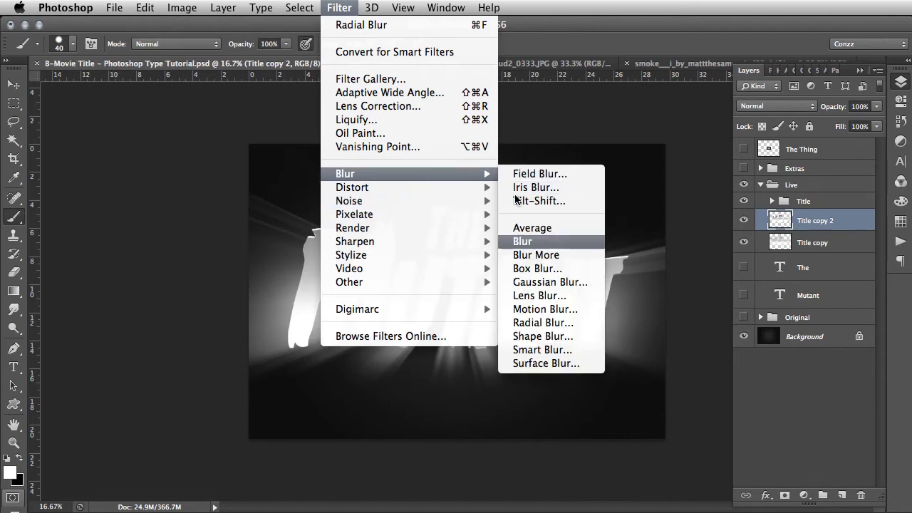
left_click(548, 320)
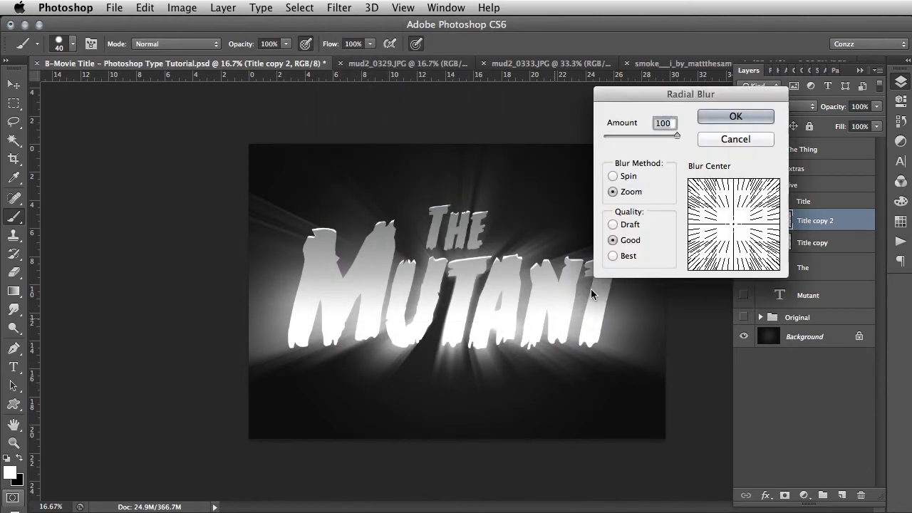
left_click(621, 136)
left_click_drag(621, 138, 625, 140)
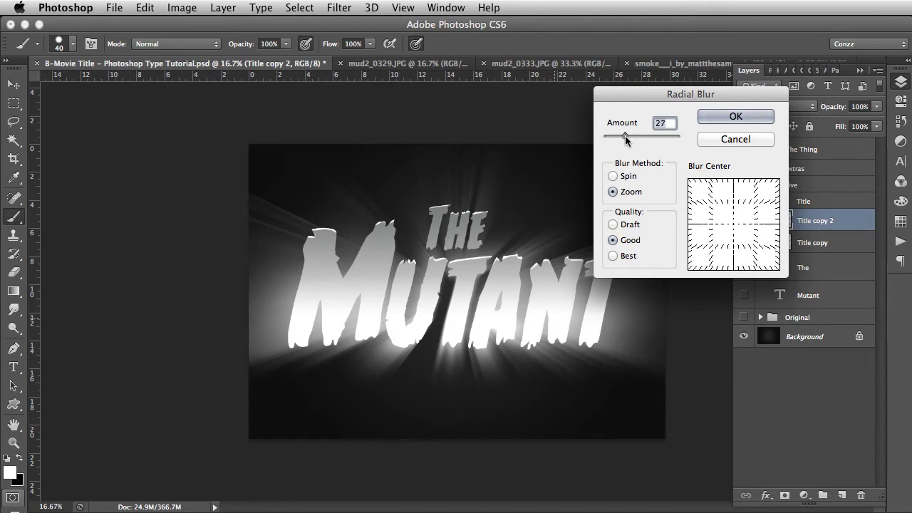
left_click(714, 120)
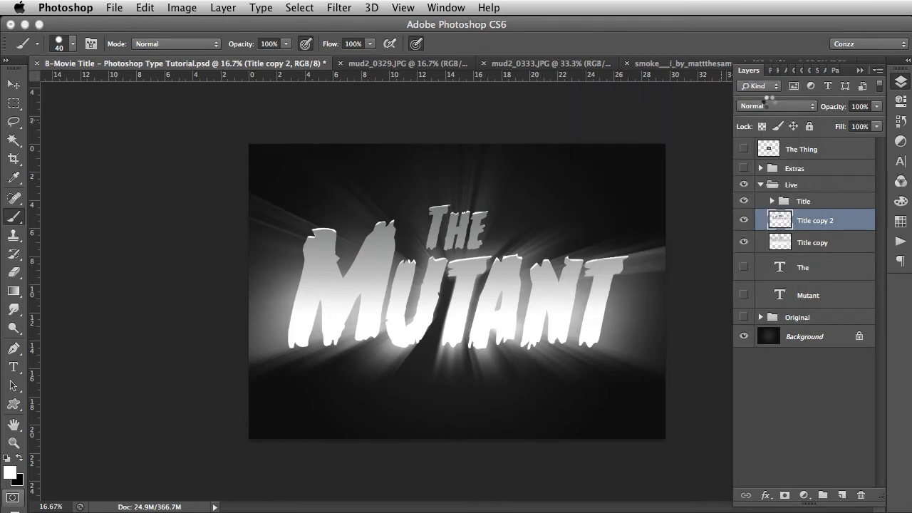
- Blend Title copy 2 in Overlay at 40% opacity, comparing it up close on the lettering
left_click(768, 106)
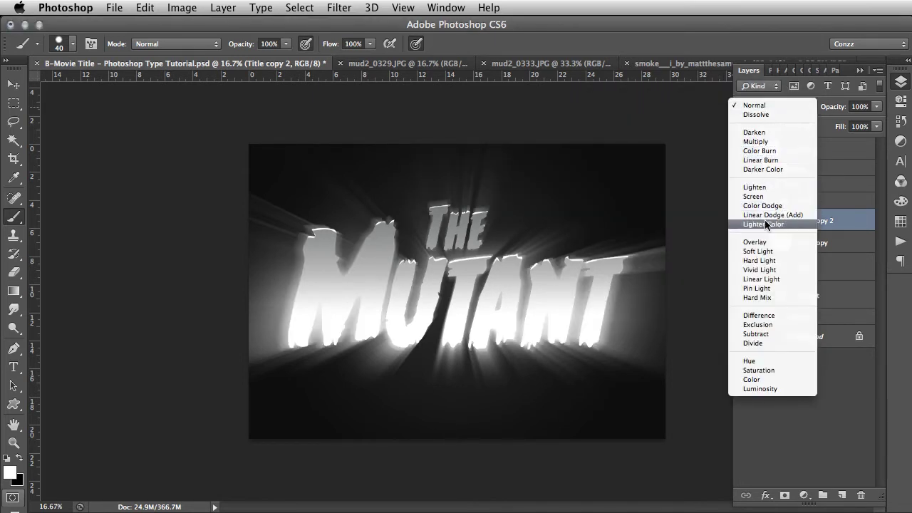
left_click(755, 242)
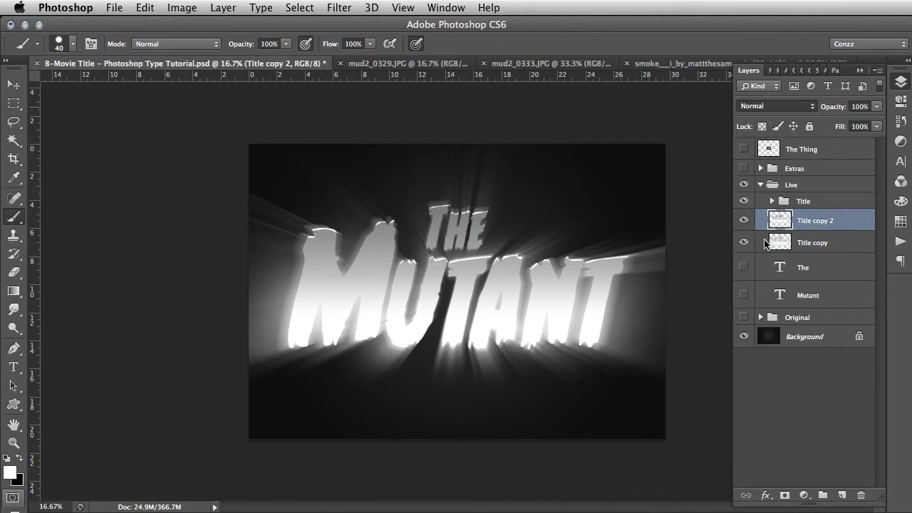
left_click(13, 442)
left_click(443, 274)
left_click(387, 281)
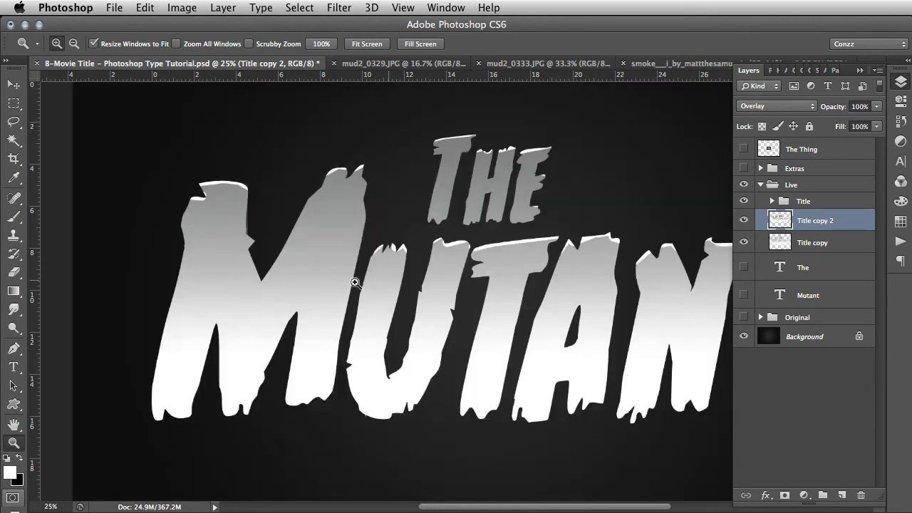
left_click(361, 285)
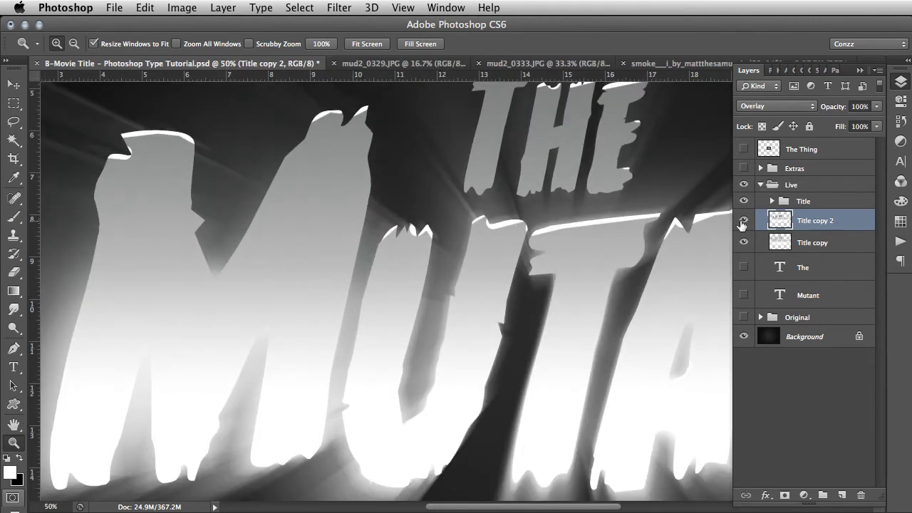
left_click(742, 221)
left_click(742, 223)
left_click_drag(876, 108, 837, 124)
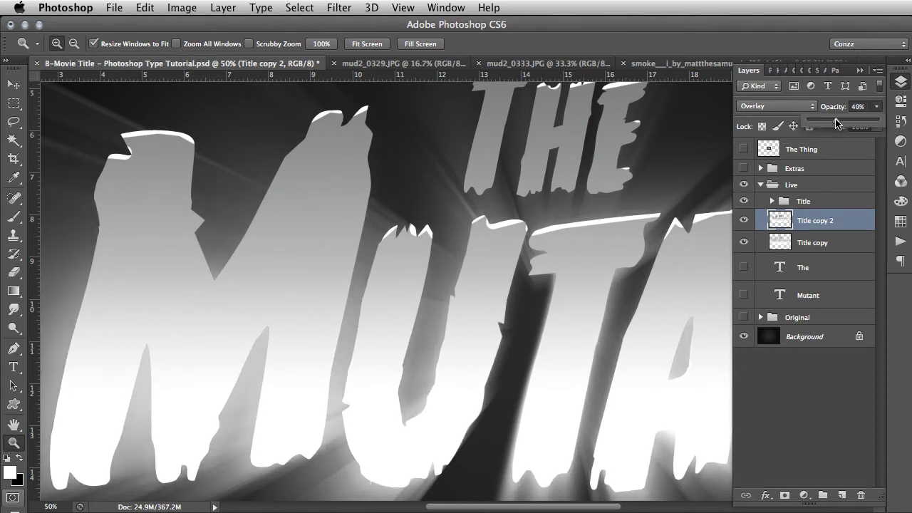
- Zoom out so the whole title fits in the window
right_click(511, 196)
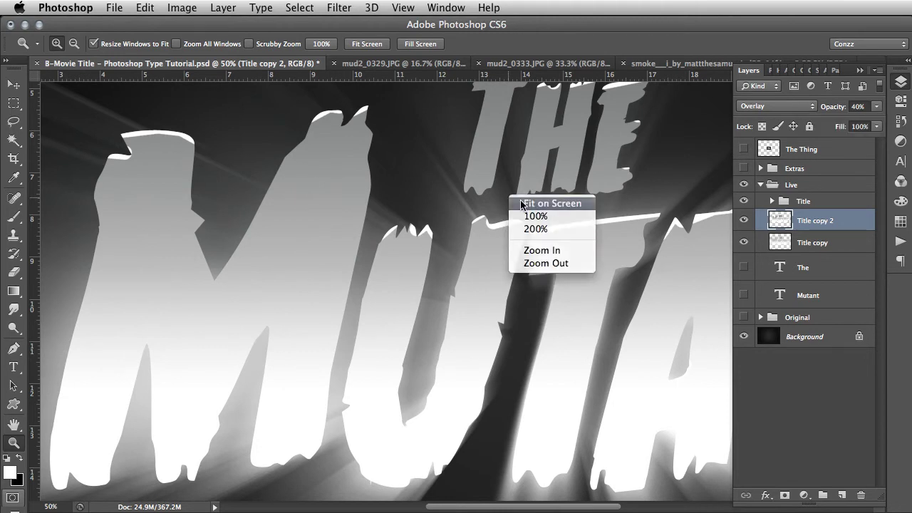
left_click(520, 202)
right_click(510, 179)
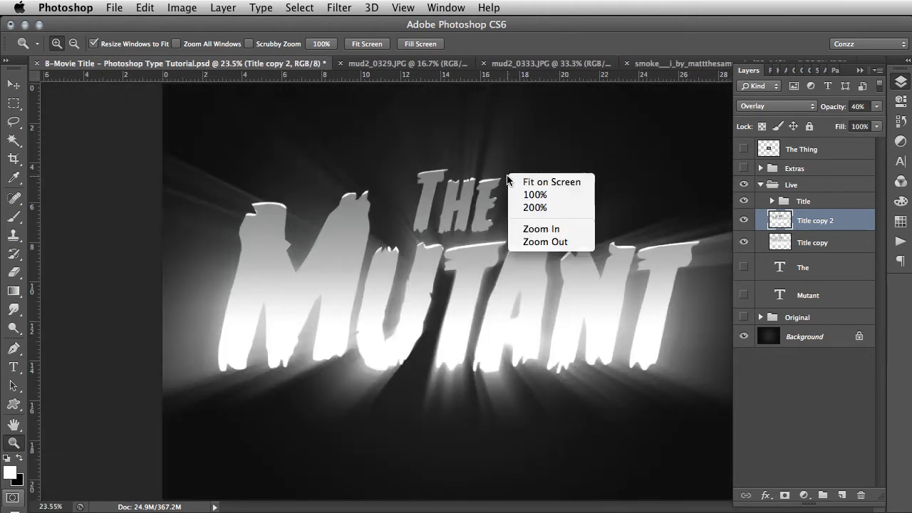
left_click(541, 238)
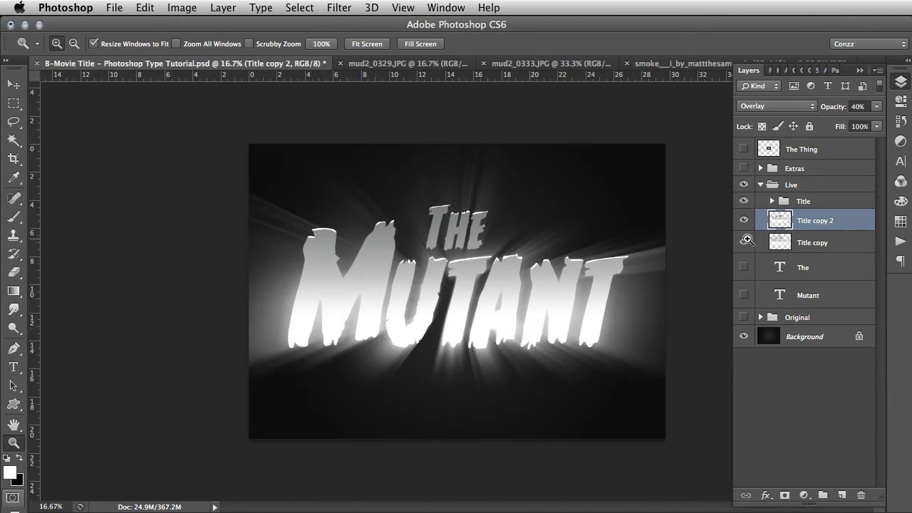
- Lower the Title copy rays layer to 80% opacity, then reselect Title copy 2
left_click(809, 242)
key("b")
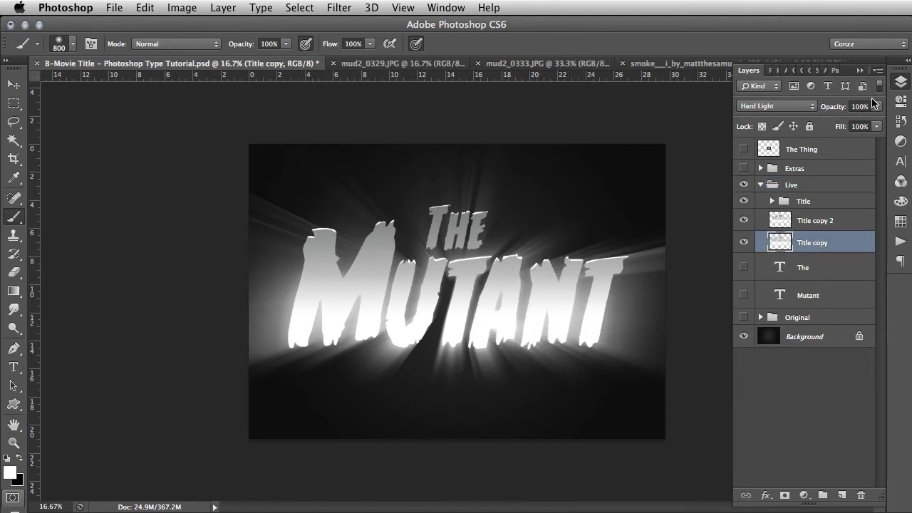
left_click_drag(876, 106, 866, 123)
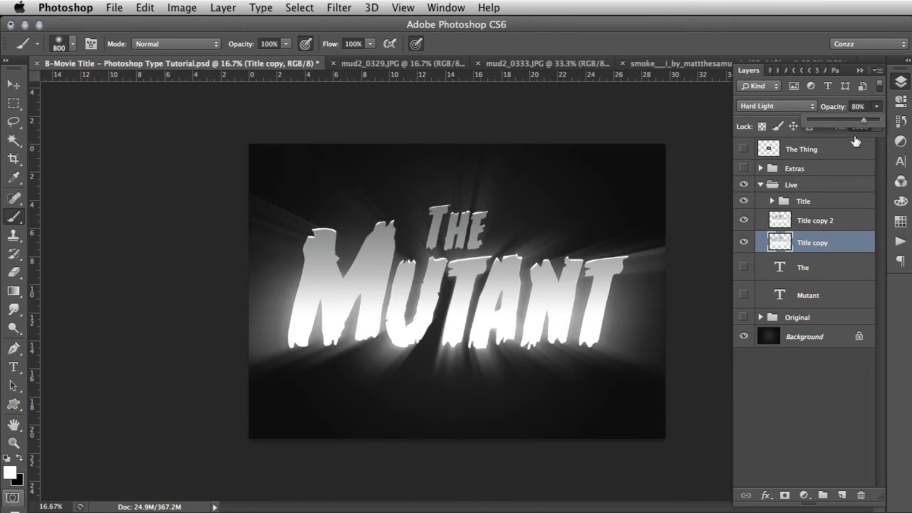
left_click(818, 218)
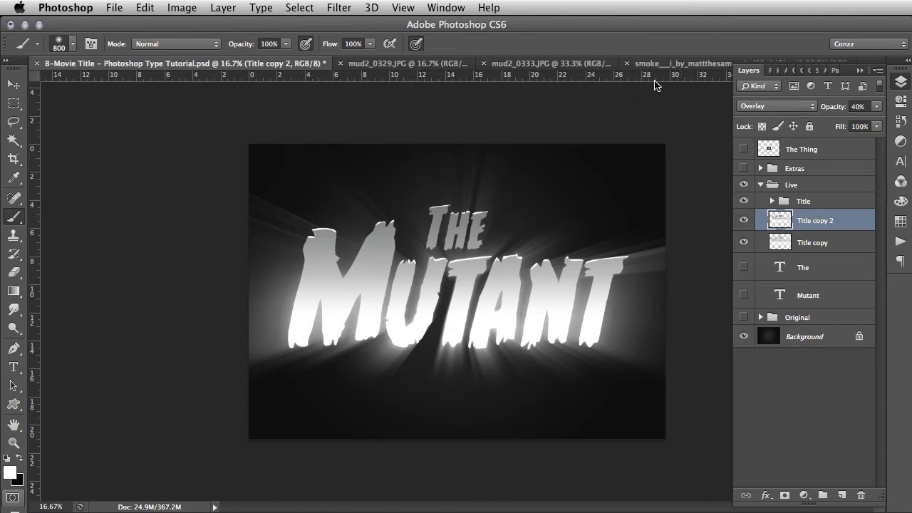
- Look over the mud2_0329 and mud2_0333 textures, then view the whole smoke photo zoomed out
left_click(418, 66)
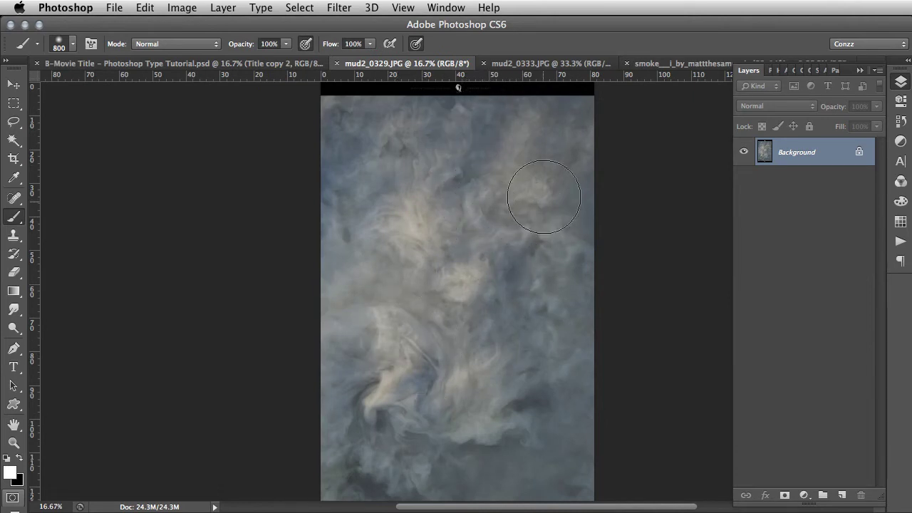
left_click(549, 66)
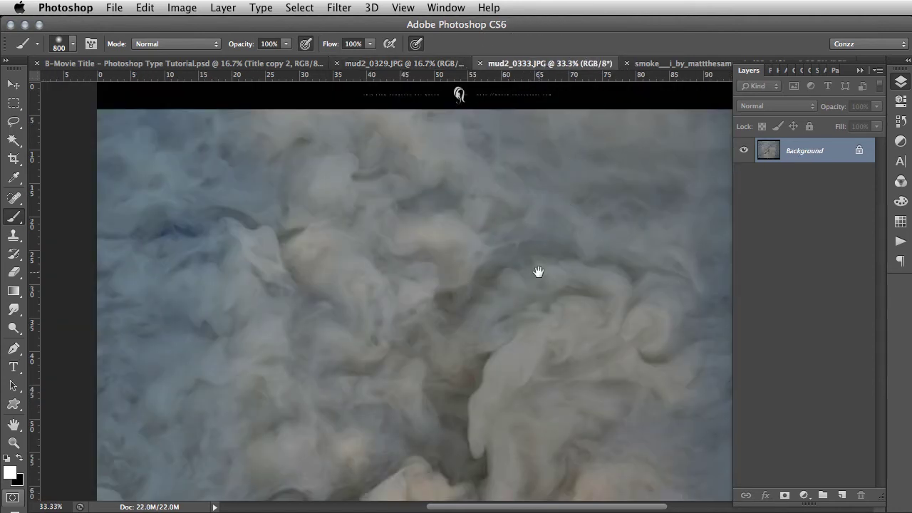
left_click_drag(538, 271, 489, 178)
left_click_drag(620, 138, 596, 128)
left_click(661, 65)
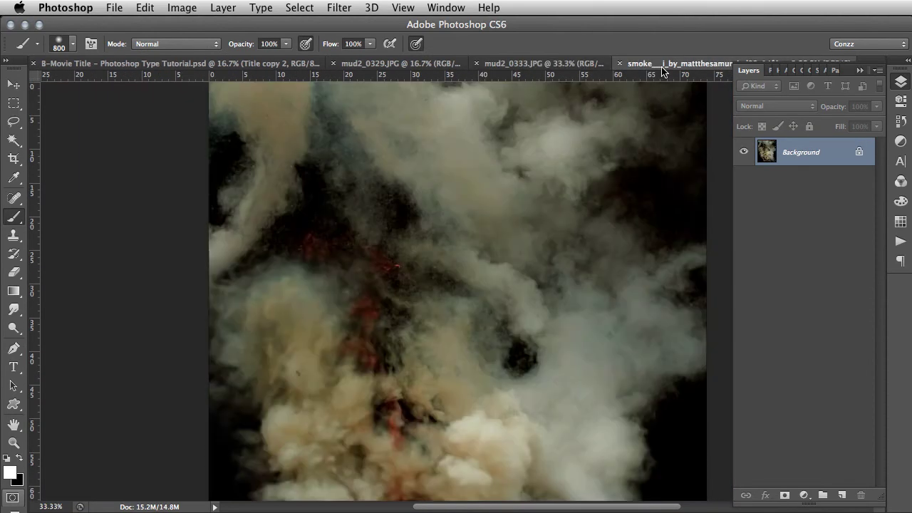
key("super+minus")
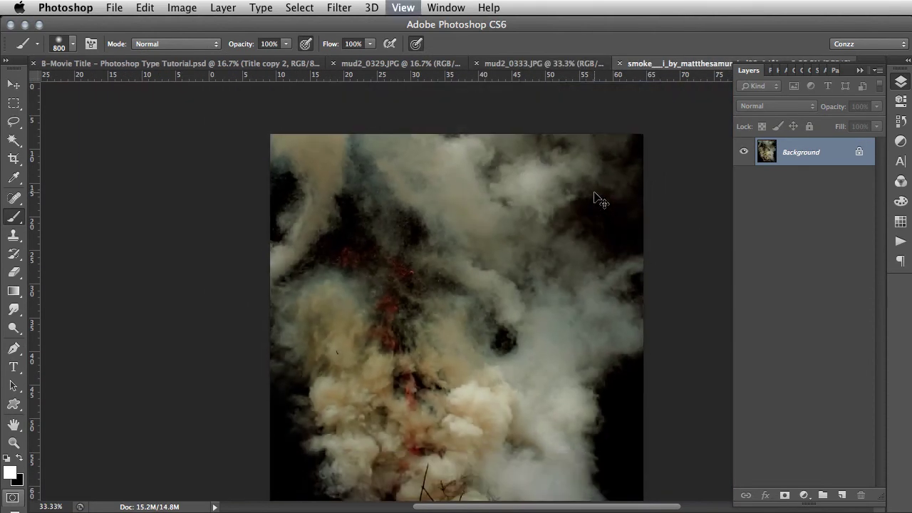
key("super+minus")
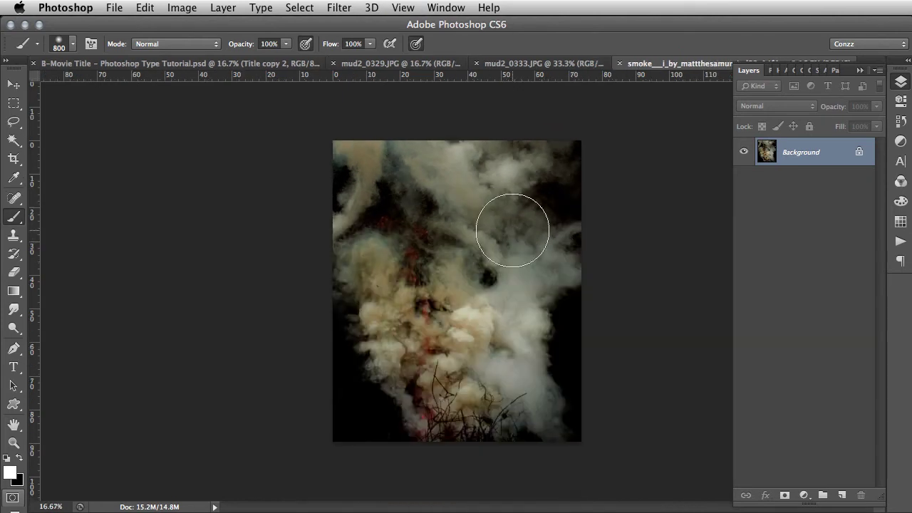
- Drag the smoke photo into the B-Movie Title document as Layer 15
key("v")
mouse_move(508, 235)
left_mouse_down()
mouse_move(353, 176)
mouse_move(199, 66)
left_mouse_up()
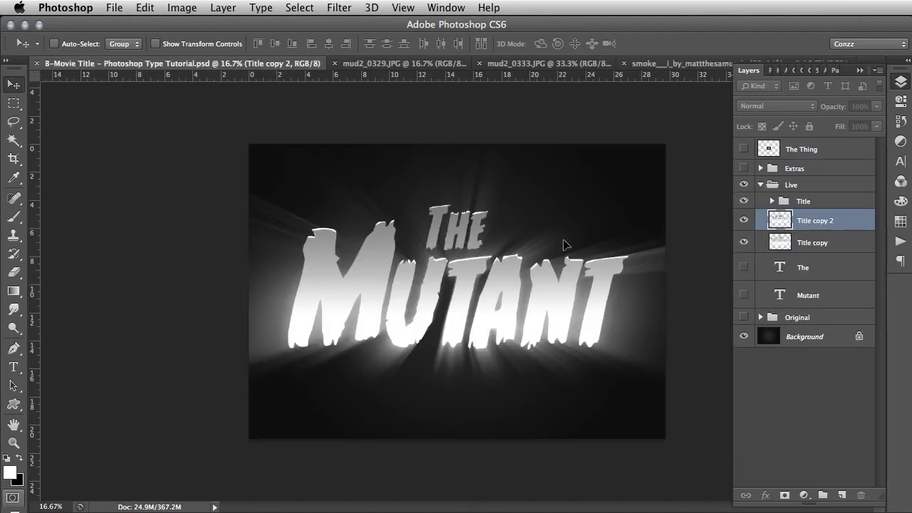
left_click_drag(564, 238, 583, 233)
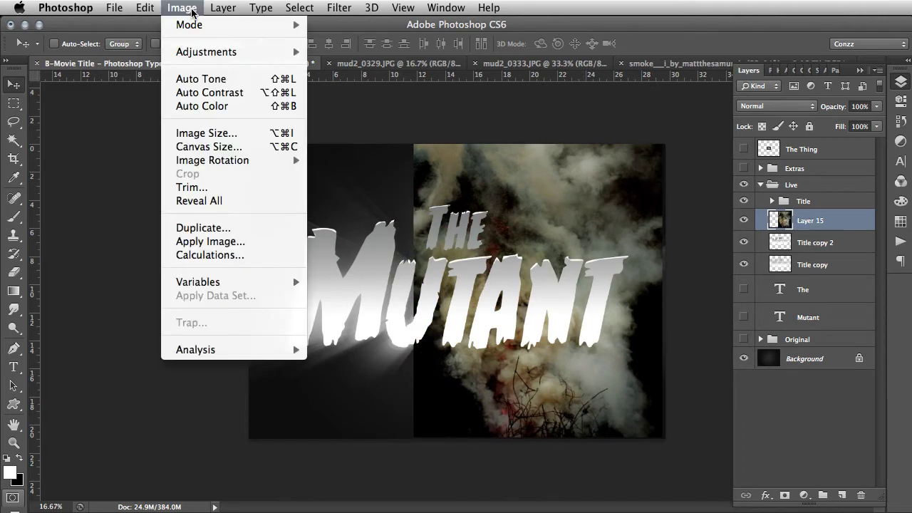
- Desaturate the smoke layer, blend it in Screen mode, and shift it right over the title
mouse_move(217, 52)
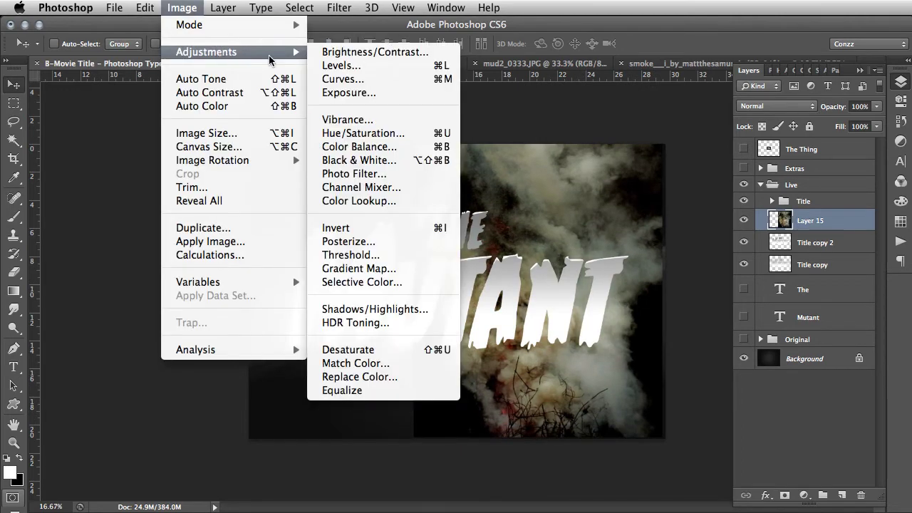
left_click(378, 350)
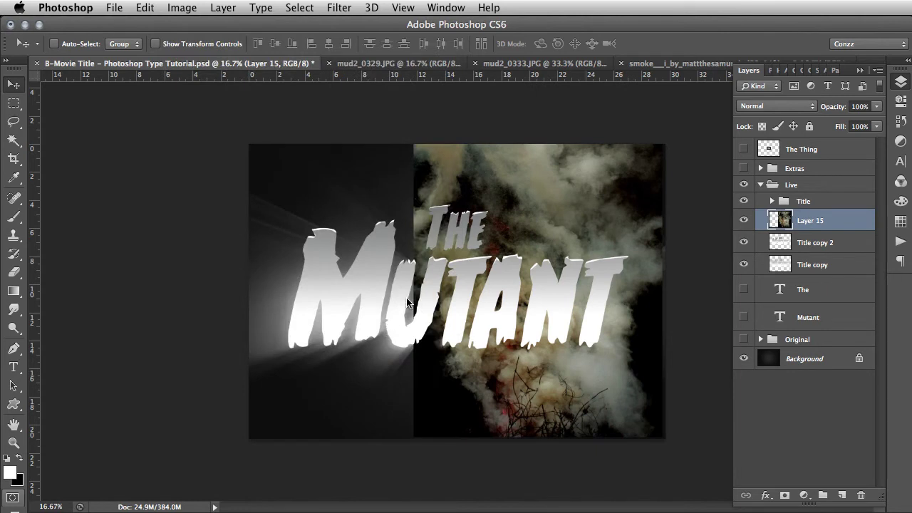
left_click(764, 106)
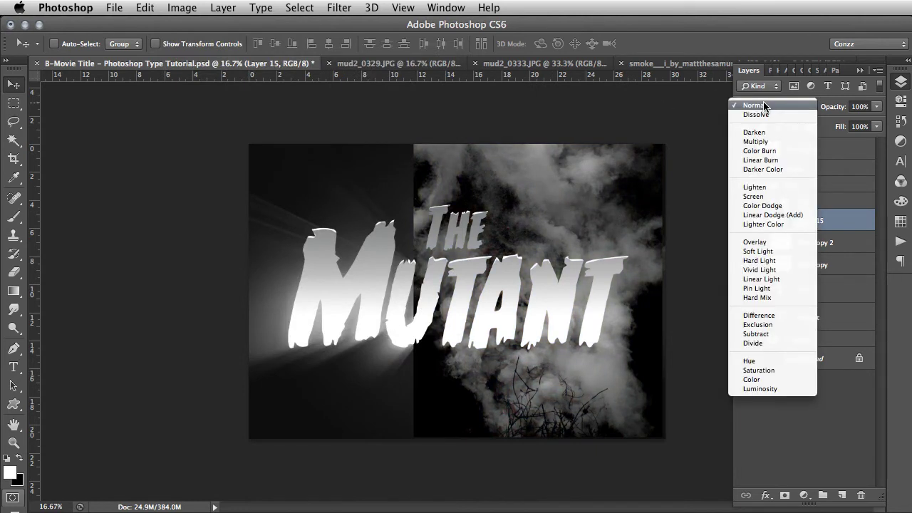
left_click(754, 196)
mouse_move(597, 239)
left_mouse_down()
mouse_move(591, 265)
mouse_move(616, 261)
mouse_move(613, 244)
left_mouse_up()
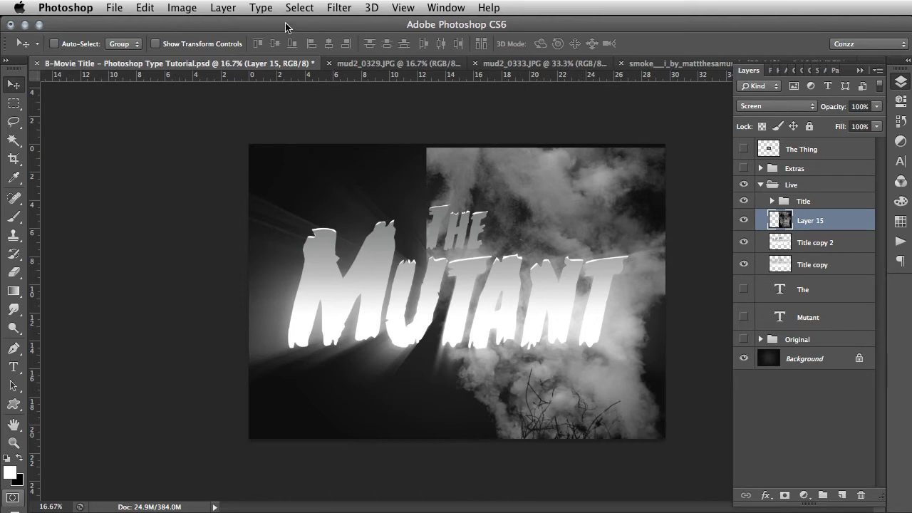
- Apply Levels to the smoke with input values 16, 0.65 and 255
left_click(184, 8)
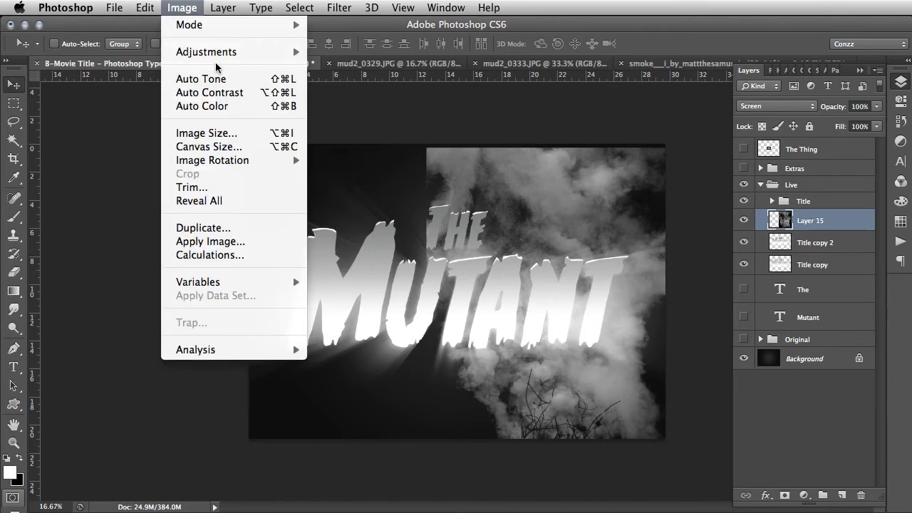
mouse_move(235, 51)
left_click(370, 65)
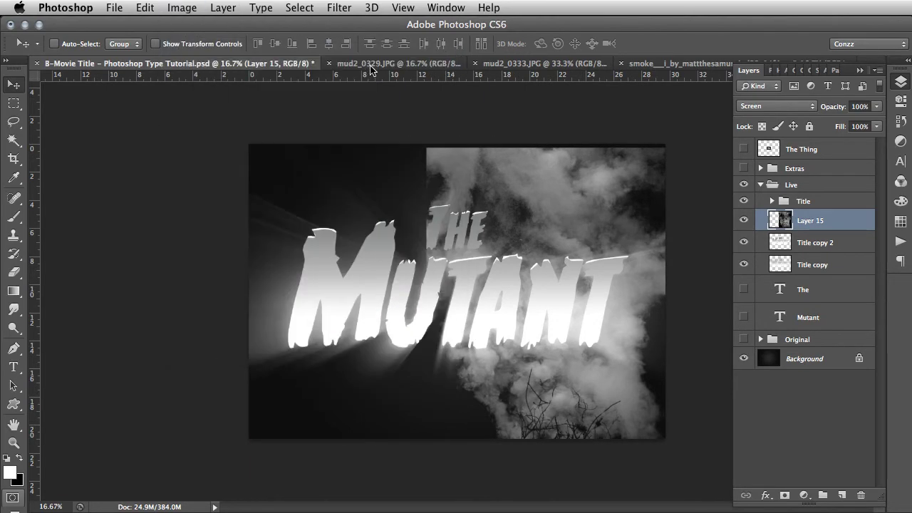
left_click_drag(901, 229, 111, 139)
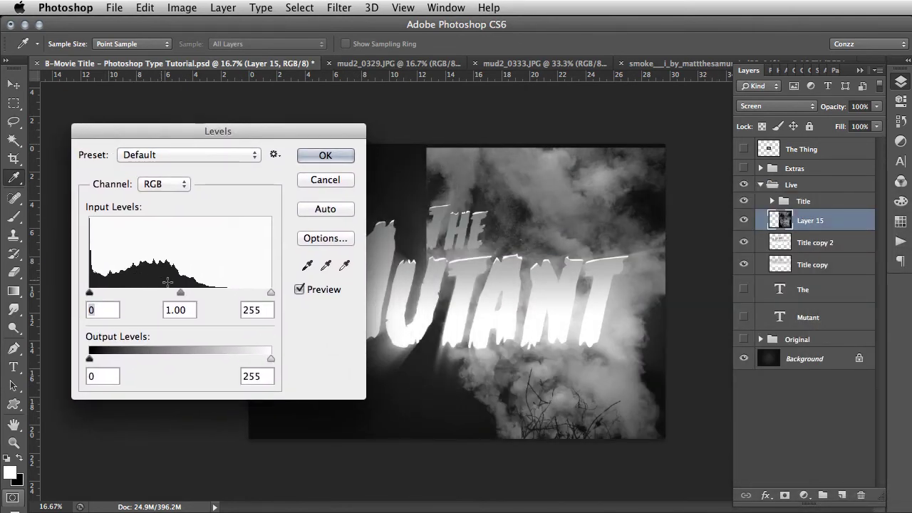
left_click_drag(182, 294, 207, 289)
left_click_drag(89, 293, 101, 295)
left_click_drag(212, 292, 206, 292)
left_click(332, 158)
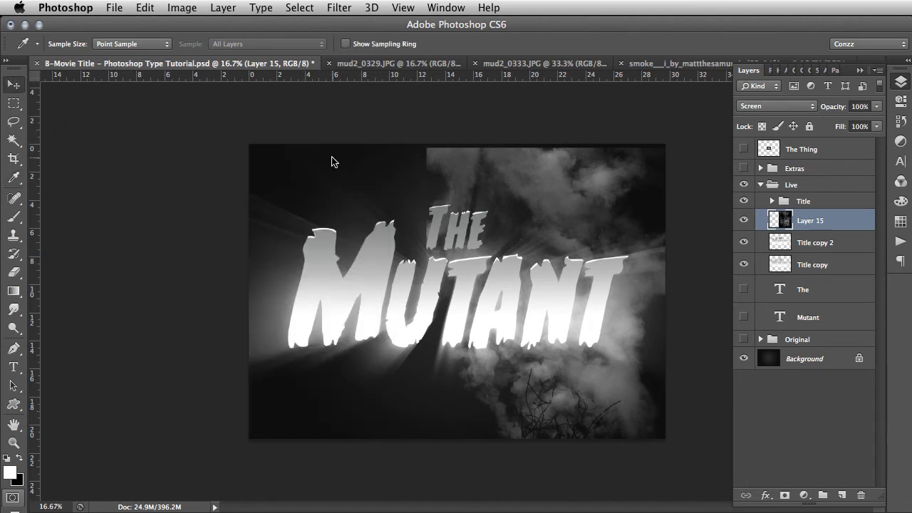
- Nudge the smoke slightly left and set its opacity to 43%
key("v")
left_click_drag(523, 229, 518, 226)
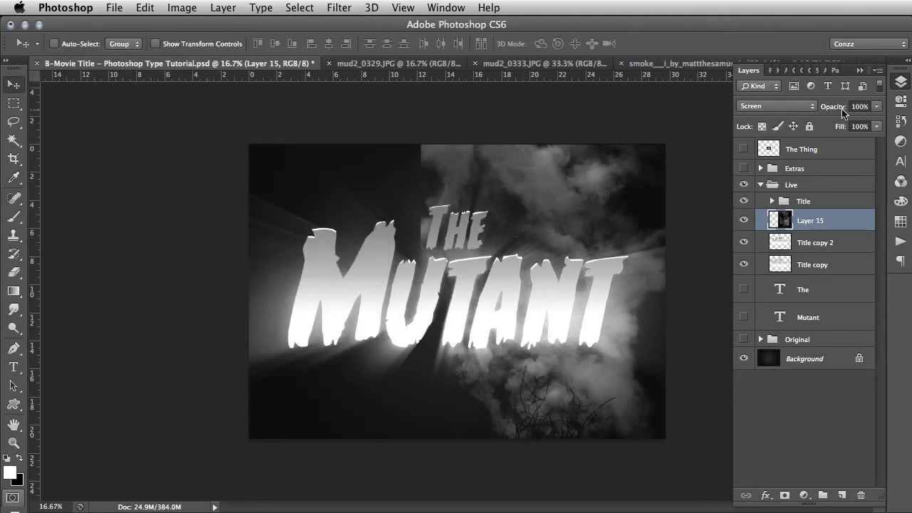
left_click(878, 108)
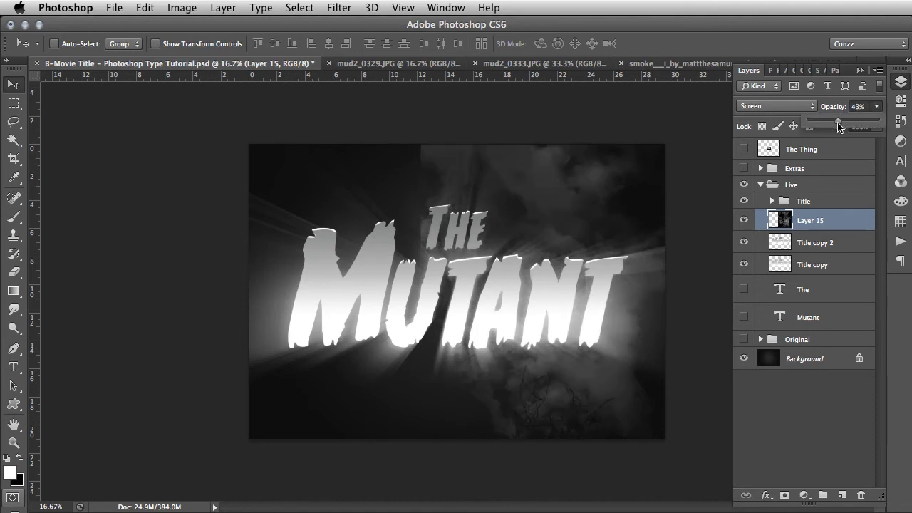
left_click_drag(827, 126, 836, 126)
left_click(589, 256)
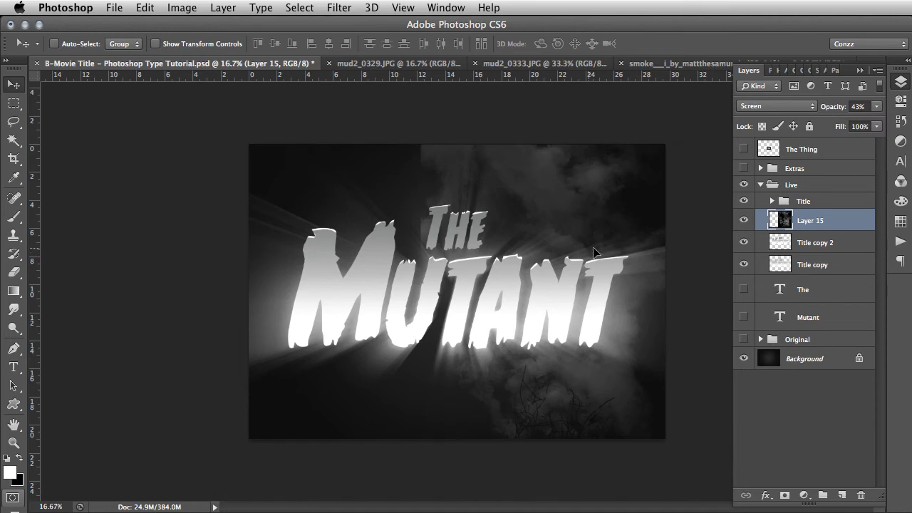
- Nudge the smoke, add a white layer mask, and prepare a large black brush
left_click_drag(593, 252, 596, 252)
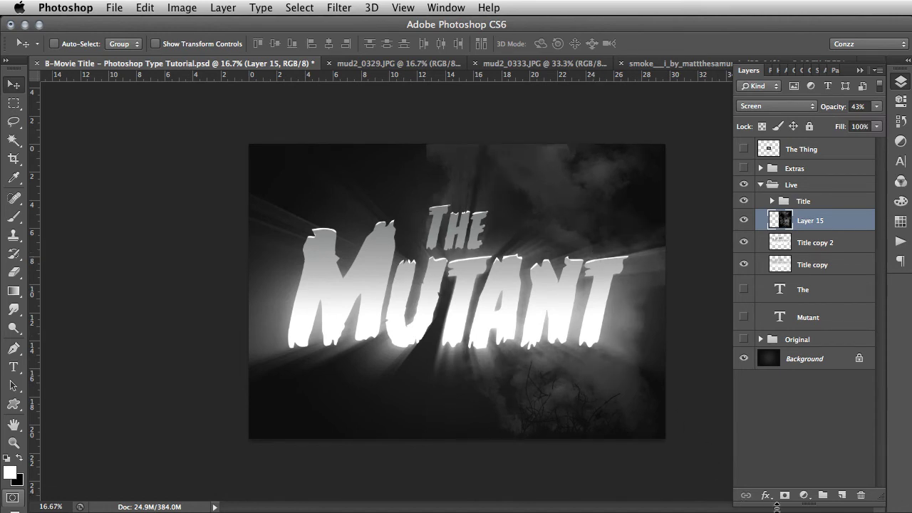
left_click(783, 495)
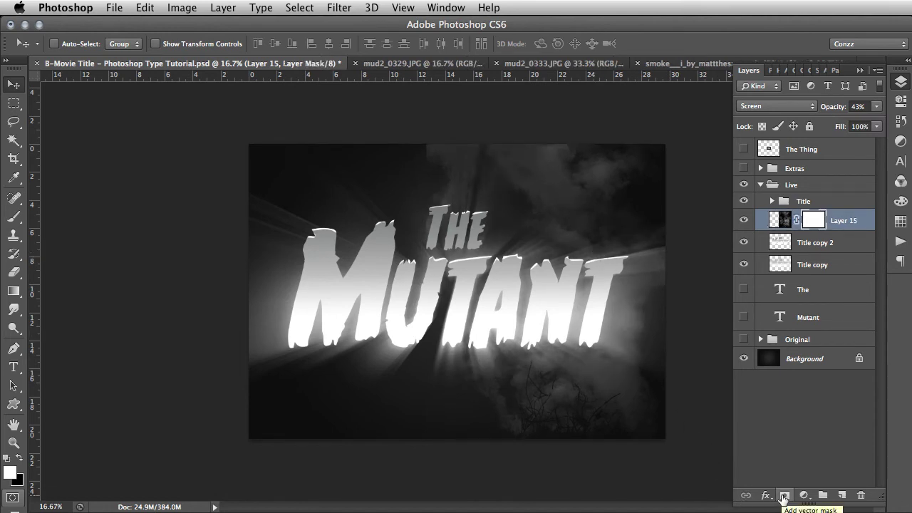
key("b")
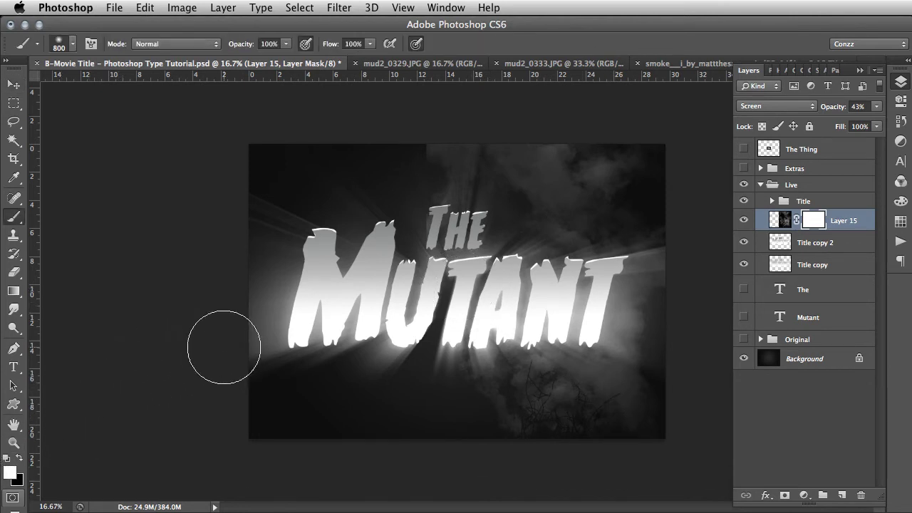
key("x")
key("bracketright")
key("bracketright")
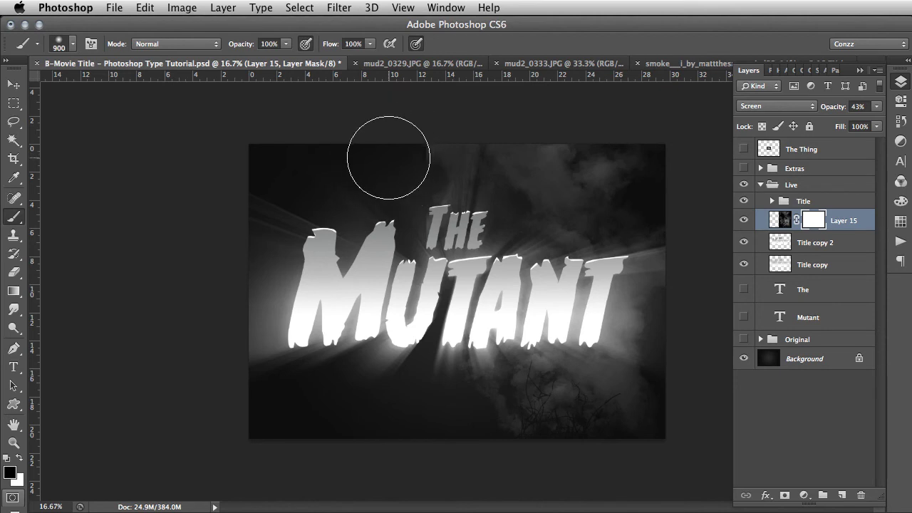
key("bracketright")
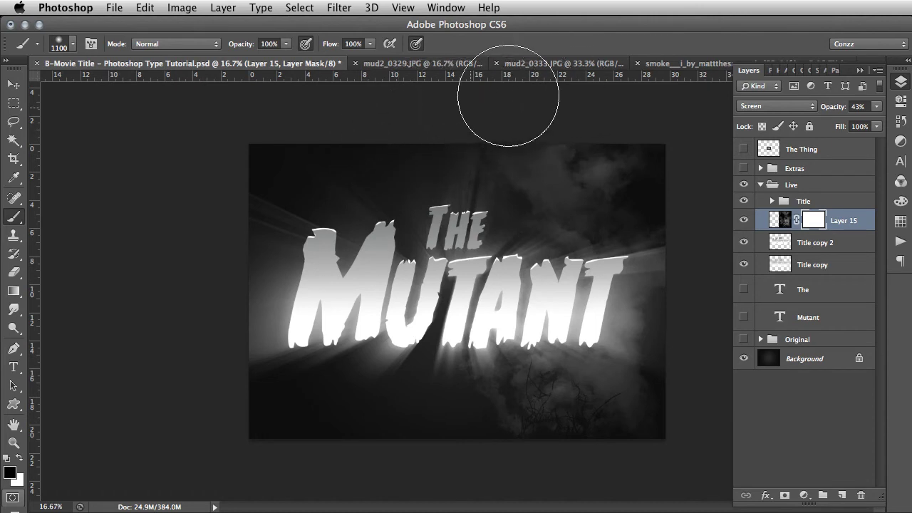
- Paint black on the mask to hide smoke at the top, right edge and left, then target Layer 15's pixels
left_click_drag(515, 98, 620, 111)
key("bracketright")
key("bracketright")
key("bracketright")
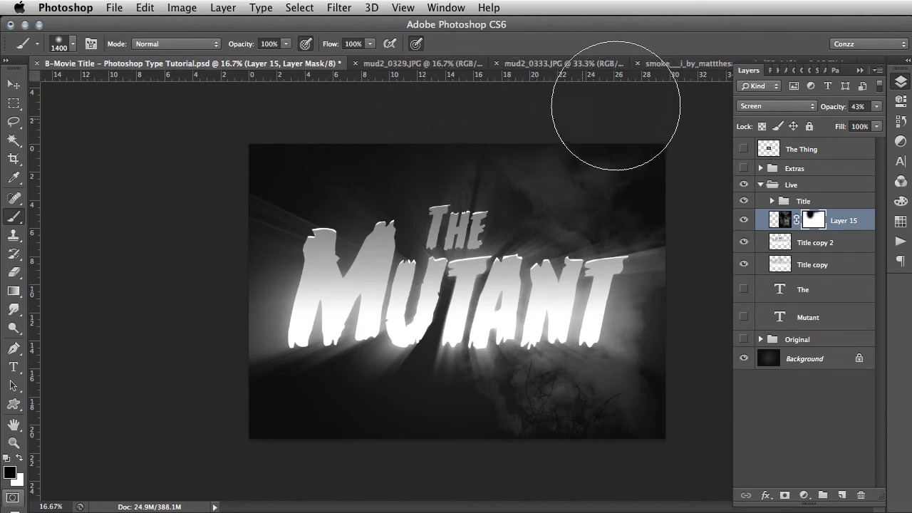
mouse_move(719, 193)
left_mouse_down()
mouse_move(651, 458)
mouse_move(637, 463)
mouse_move(631, 493)
left_mouse_up()
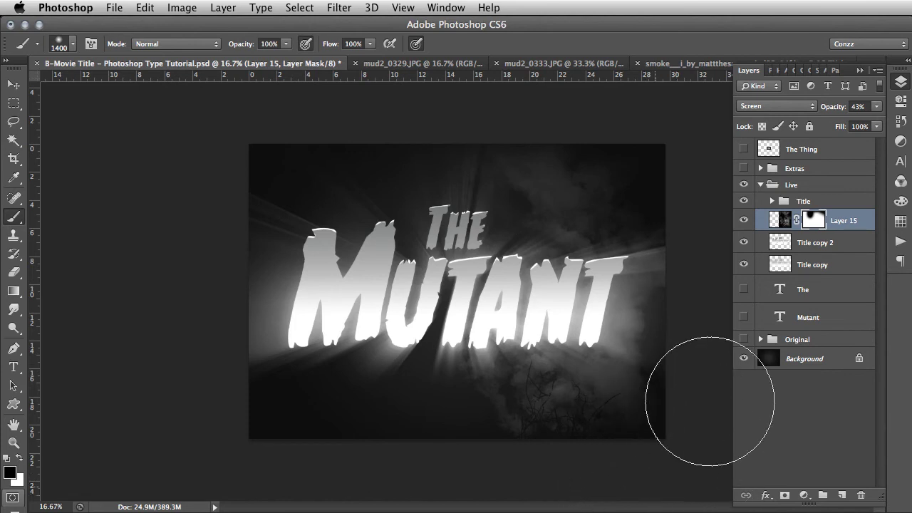
key("bracketright")
key("bracketright")
key("bracketright")
key("bracketright")
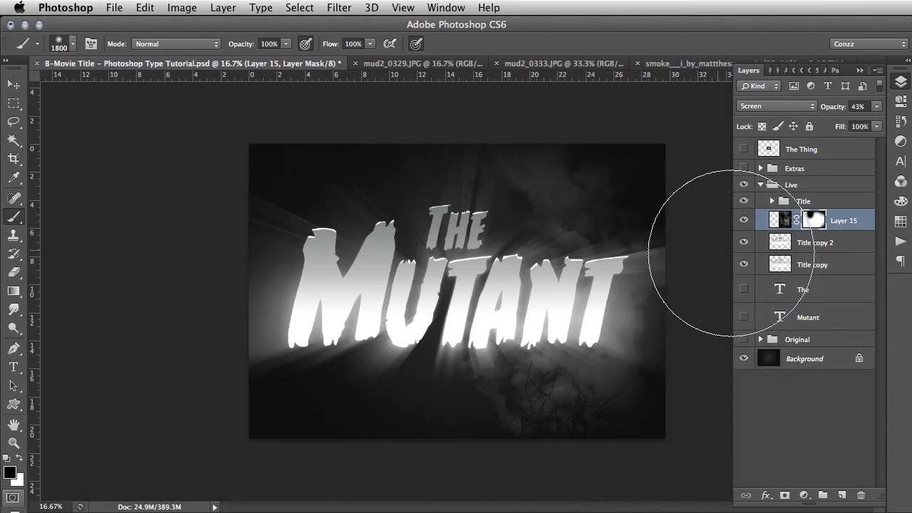
left_click(163, 112)
key("super+2")
key("x")
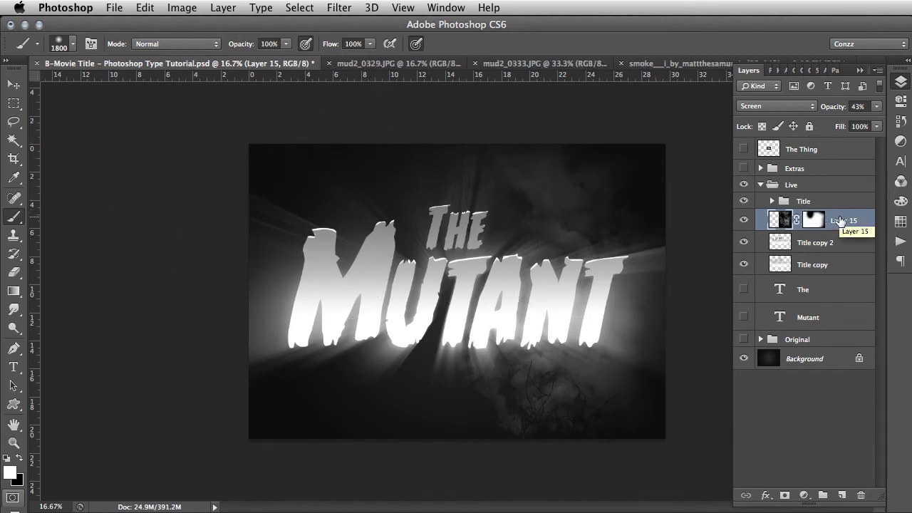
- Duplicate the smoke as Layer 15 copy, flip it vertically, and reposition it
key("super+j")
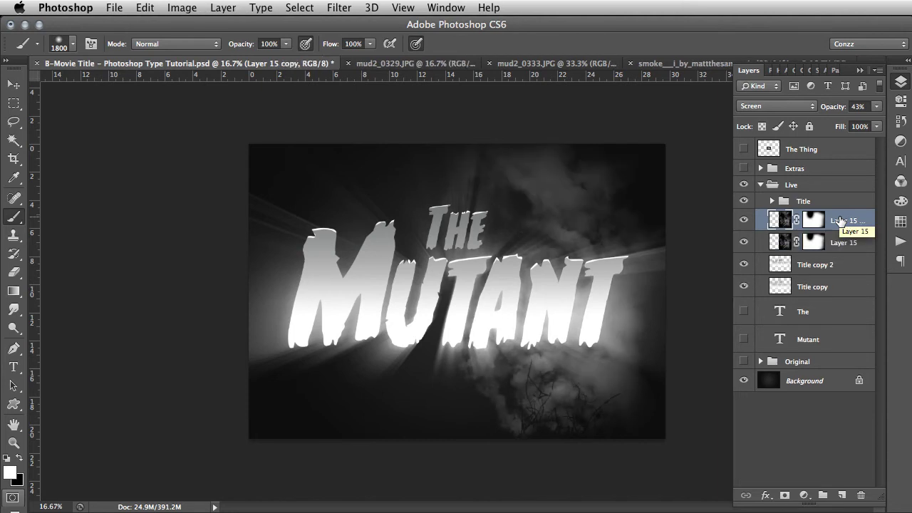
key("v")
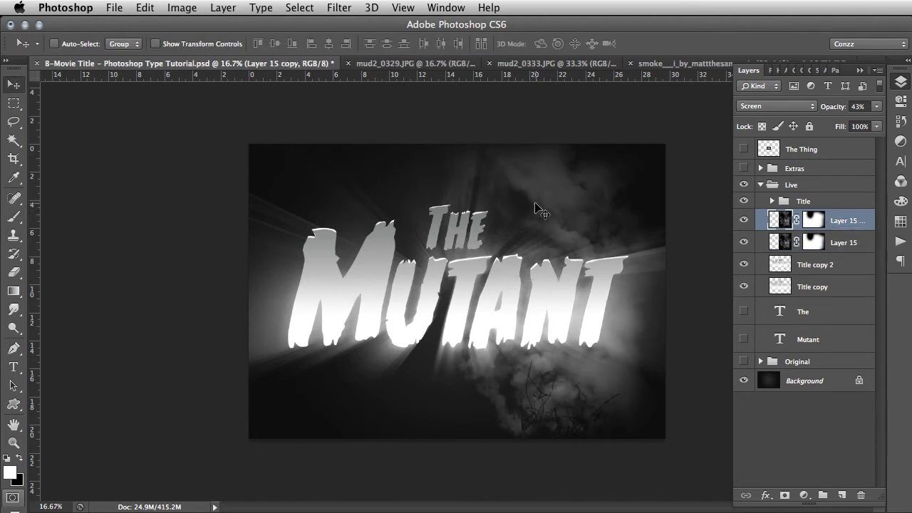
mouse_move(539, 203)
left_mouse_down()
mouse_move(361, 212)
mouse_move(329, 238)
mouse_move(322, 265)
mouse_move(336, 270)
mouse_move(336, 226)
left_mouse_up()
left_click(144, 8)
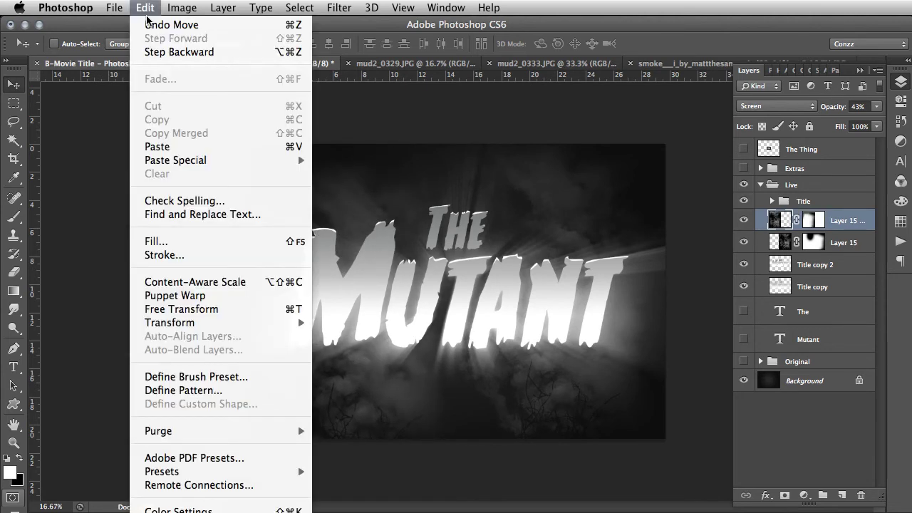
mouse_move(282, 324)
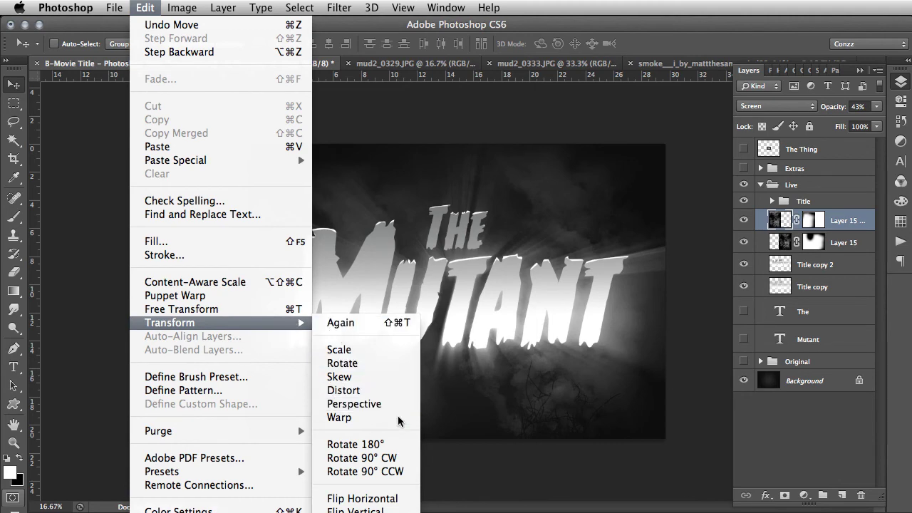
left_click(356, 510)
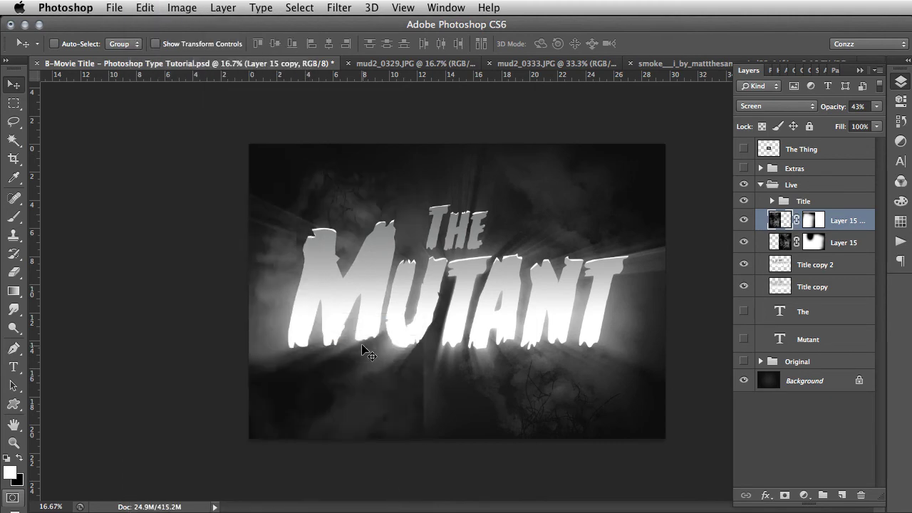
left_click_drag(367, 346, 375, 197)
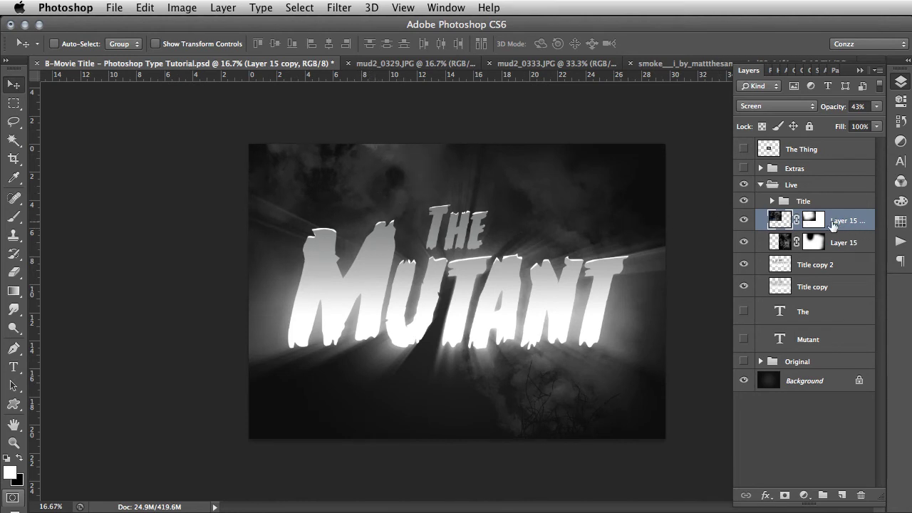
left_click_drag(497, 187, 505, 194)
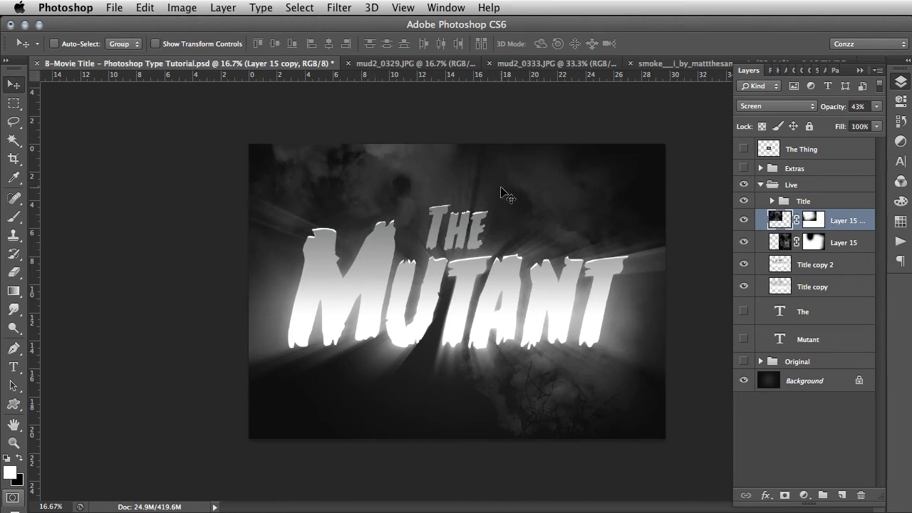
- Brush black on Layer 15 copy's mask to hide smoke along the top
left_click(813, 220)
key("b")
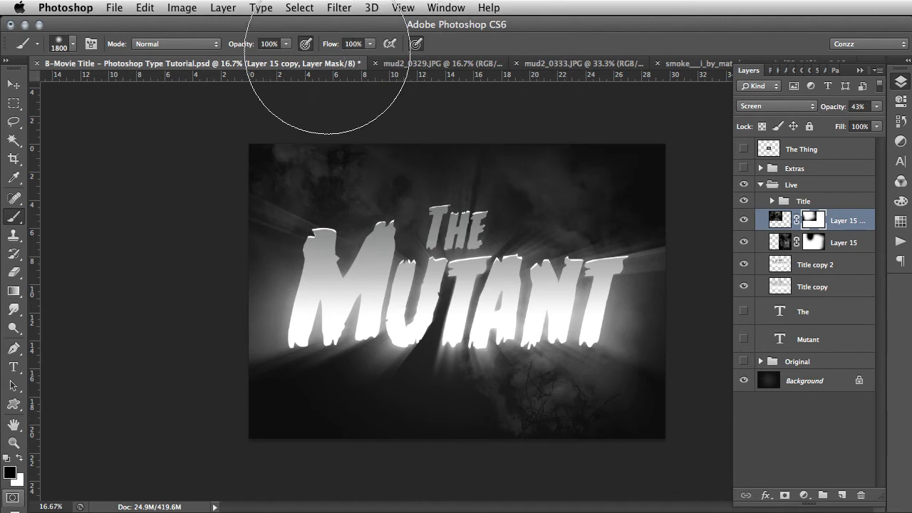
mouse_move(295, 69)
left_mouse_down()
mouse_move(223, 112)
mouse_move(407, 91)
left_mouse_up()
left_click(12, 85)
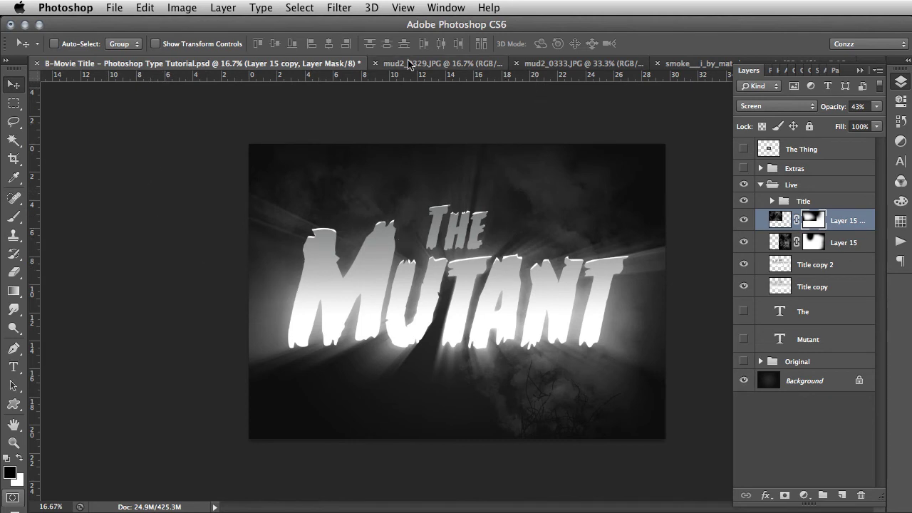
- Drag the mud2_0329.JPG smoke photo into the title document as a new layer, Layer 16
left_click(431, 64)
left_click_drag(480, 215, 168, 66)
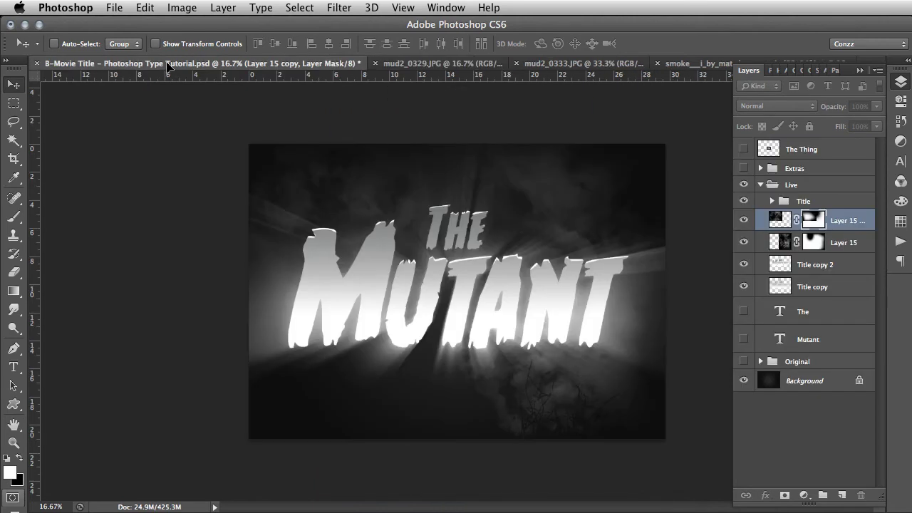
left_click_drag(446, 240, 451, 241)
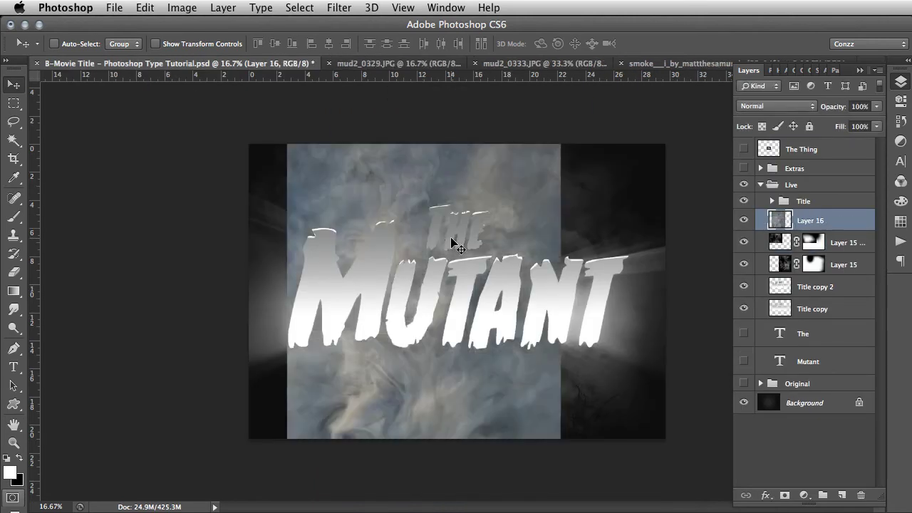
- Desaturate the smoke layer to grey and set its blend mode to Screen
left_click(175, 10)
mouse_move(206, 52)
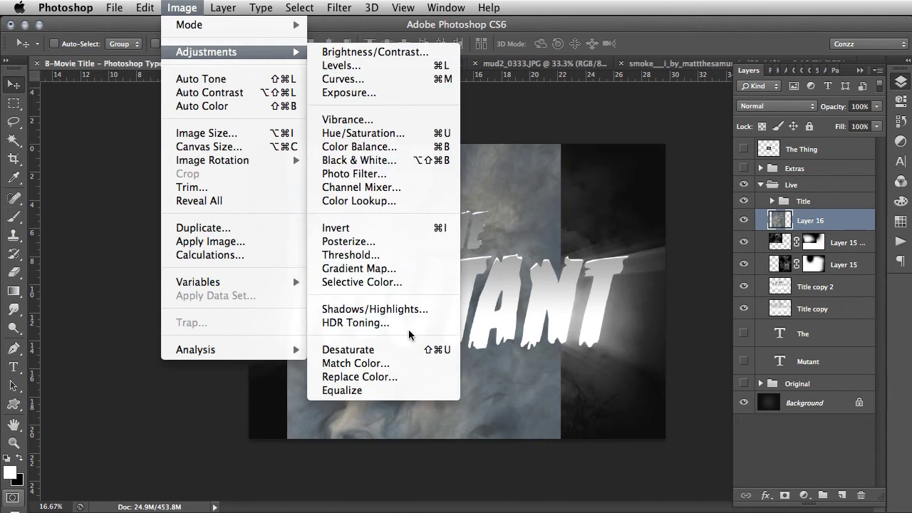
left_click(407, 350)
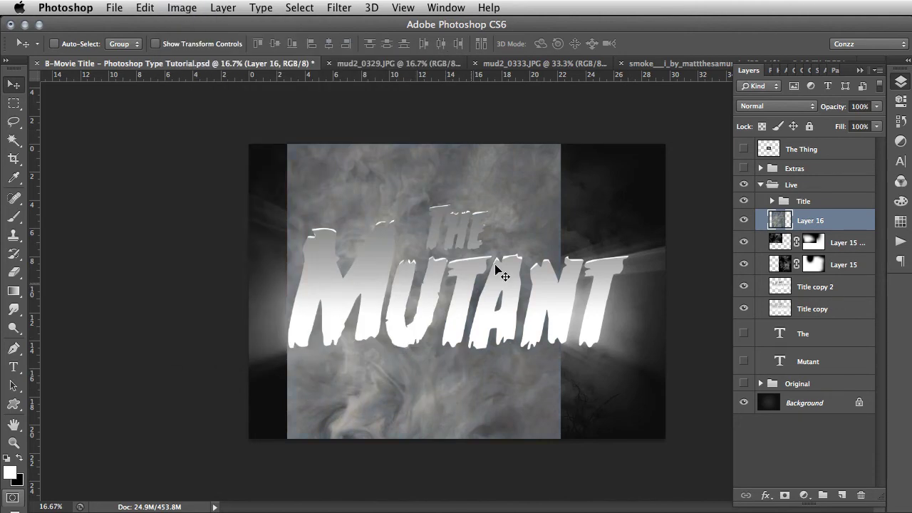
left_click(775, 107)
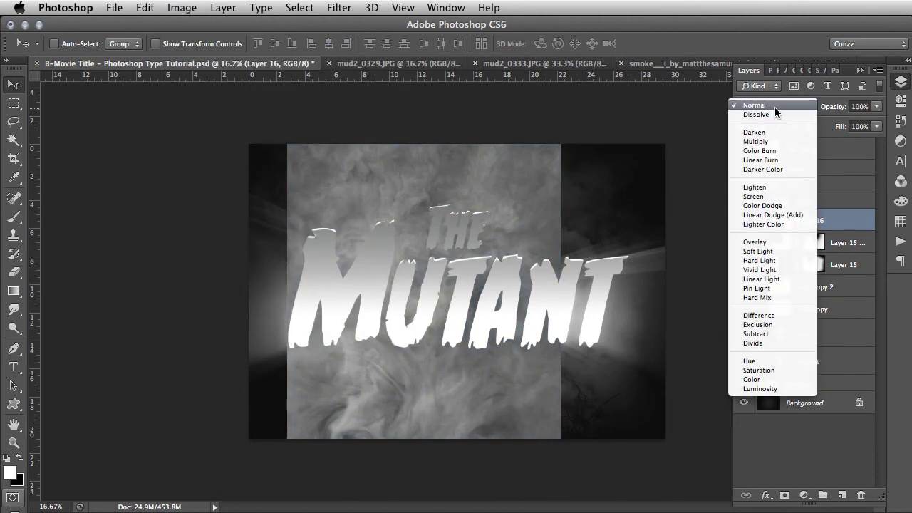
left_click(777, 195)
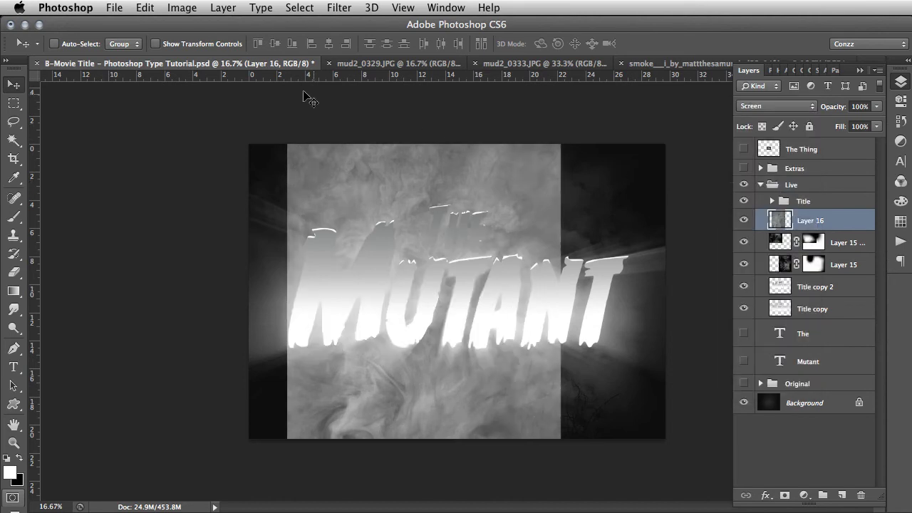
- Darken the smoke with Levels by adjusting the midtones and raising the black point
left_click(179, 8)
mouse_move(205, 52)
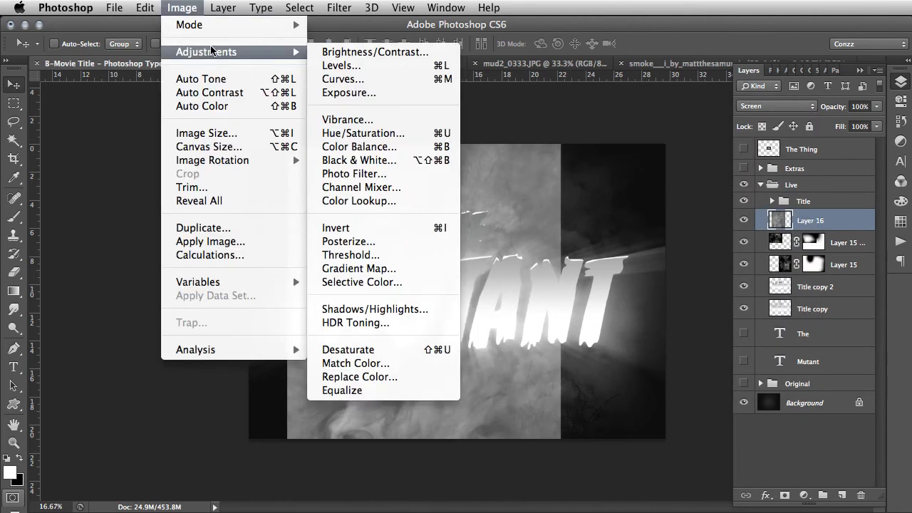
left_click(374, 65)
left_click_drag(226, 131, 750, 141)
left_click_drag(704, 303, 743, 304)
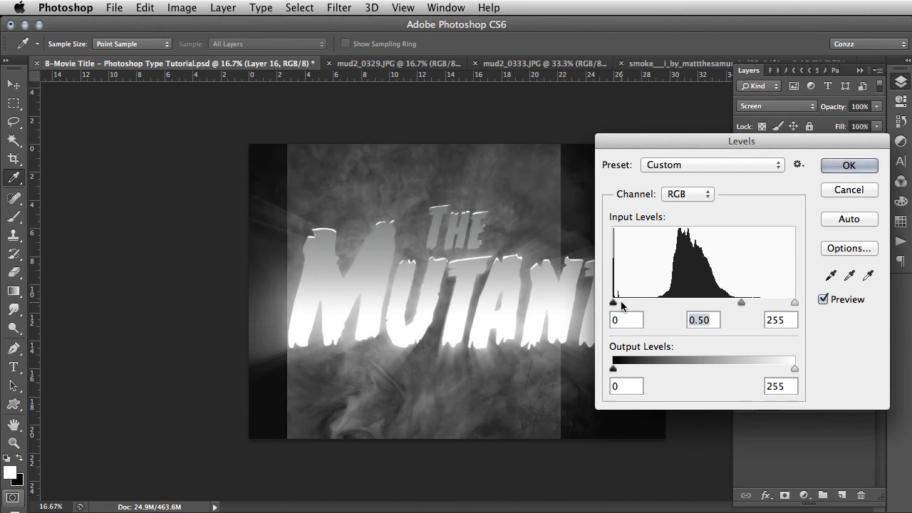
left_click_drag(621, 305, 648, 305)
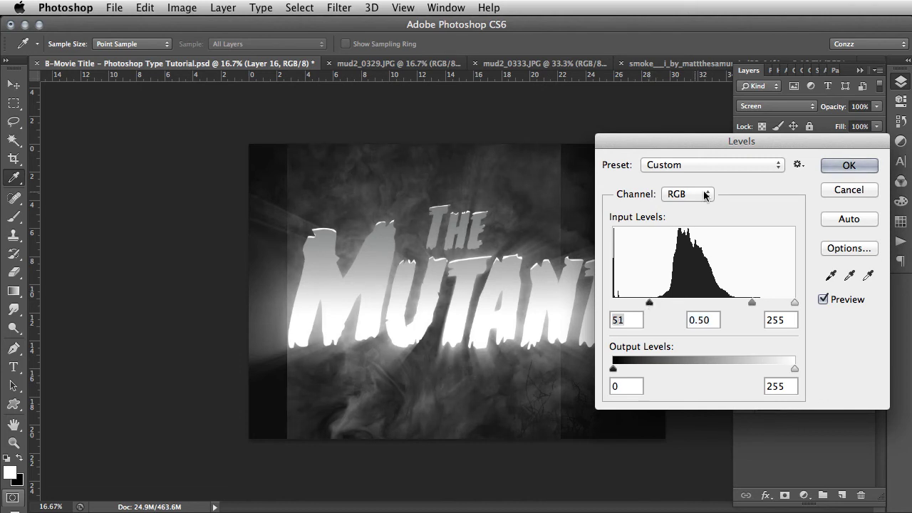
left_click(830, 165)
- Rotate Layer 16 90° clockwise and scale it about 108% to cover the canvas
key("v")
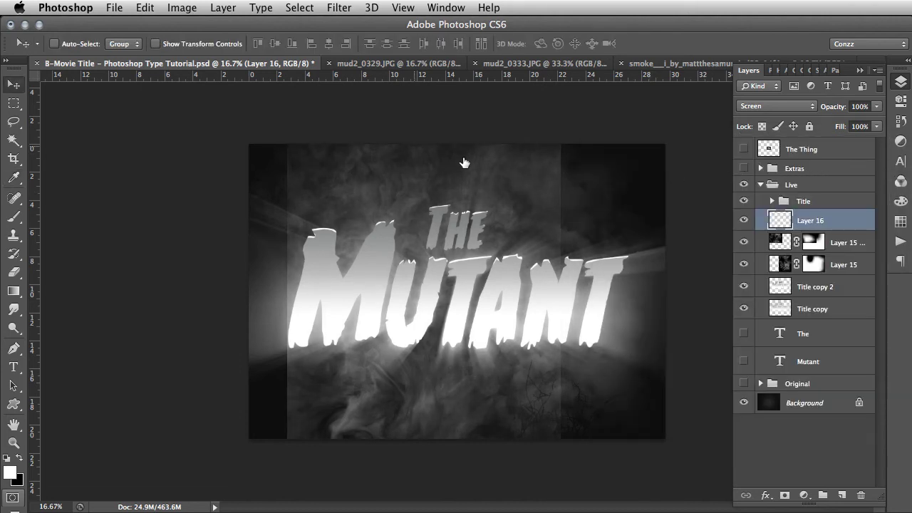
left_click(145, 8)
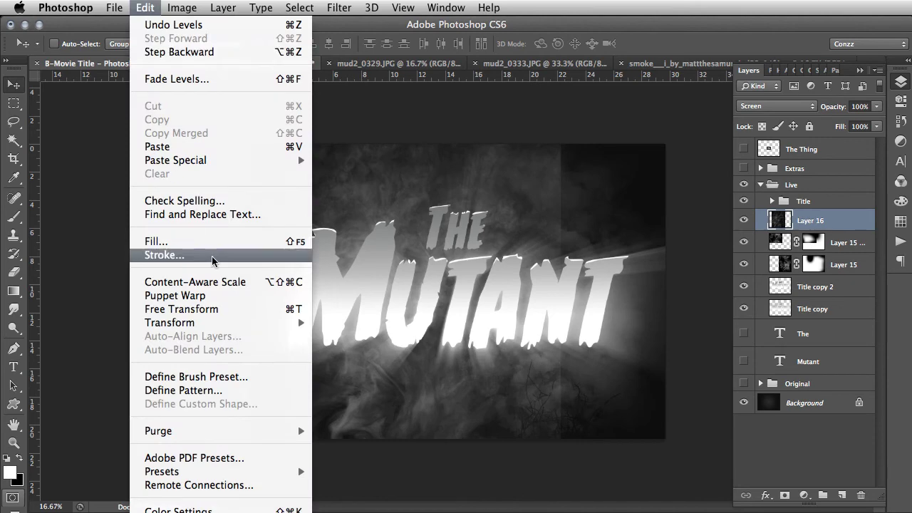
mouse_move(229, 325)
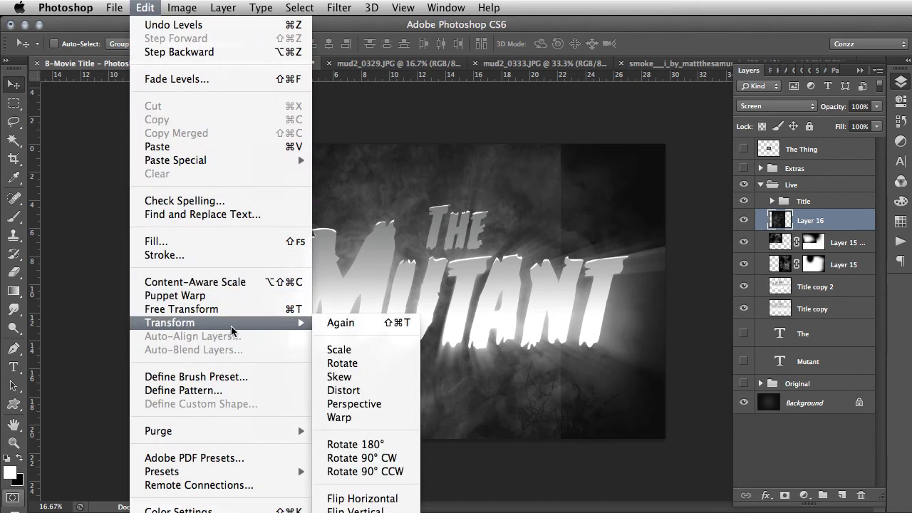
left_click(372, 459)
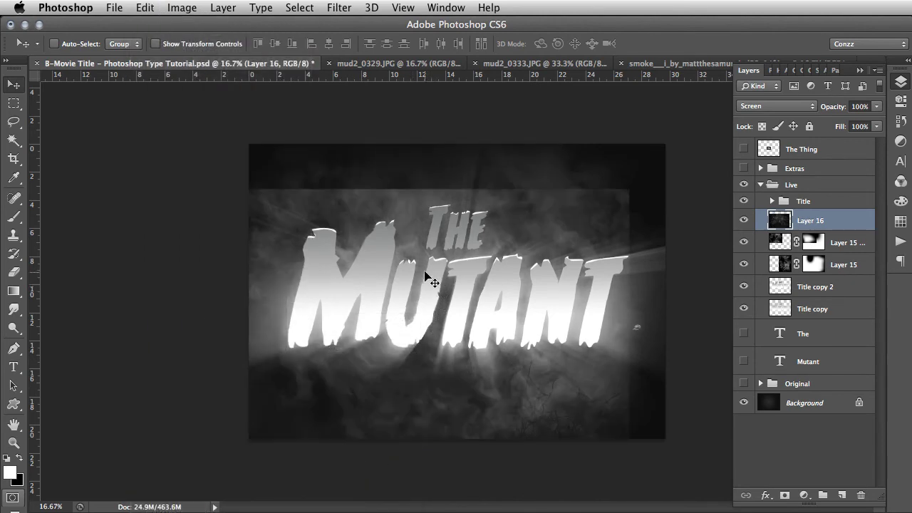
left_click_drag(460, 260, 444, 241)
key("ctrl+t")
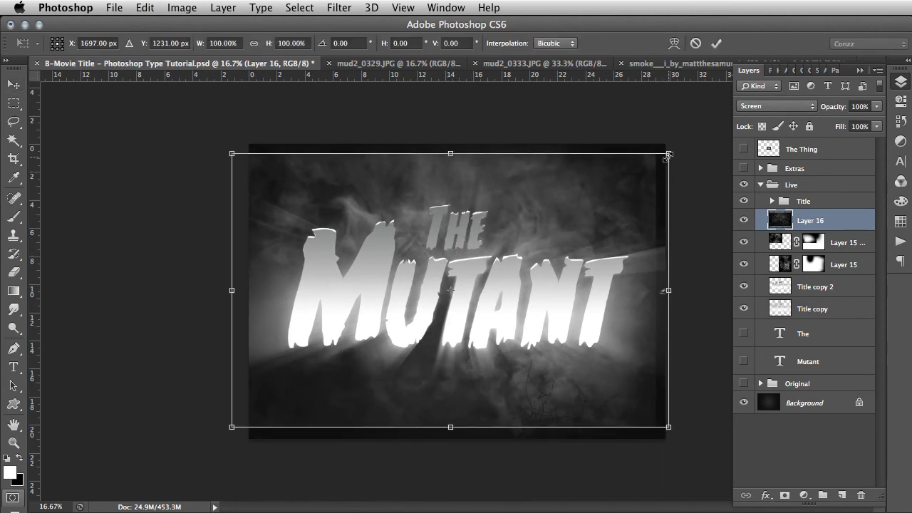
left_click_drag(668, 154, 684, 144)
left_click_drag(230, 428, 212, 438)
mouse_move(344, 358)
left_mouse_down()
mouse_move(328, 358)
mouse_move(354, 342)
left_mouse_up()
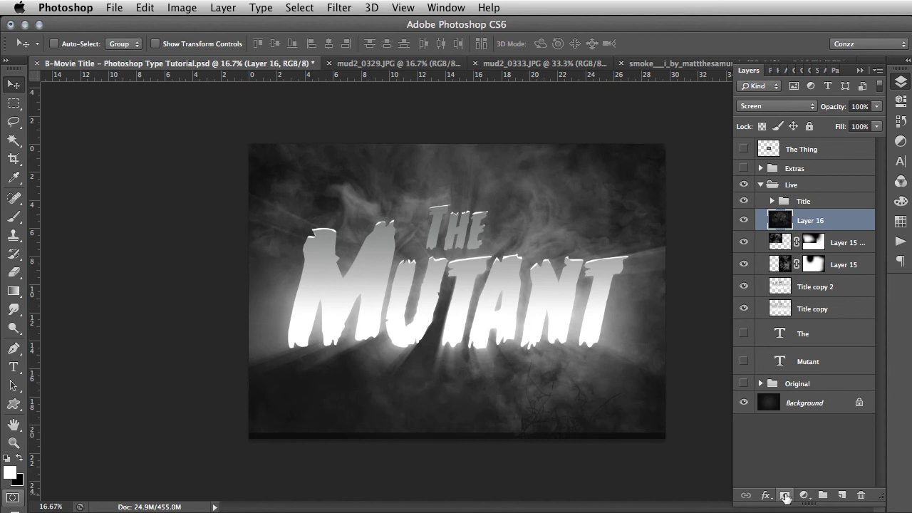
- Give Layer 16 an inverted black layer mask that hides the smoke, and pick the Brush
left_click(785, 495)
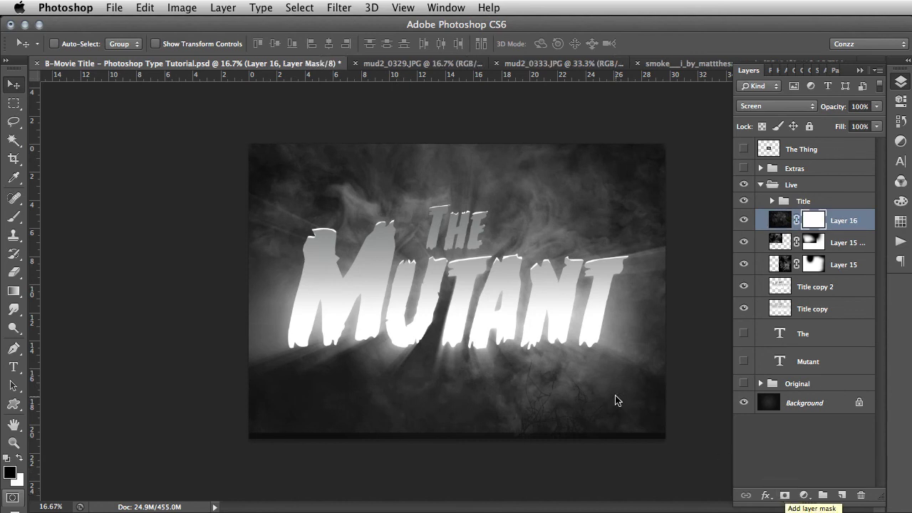
key("ctrl+i")
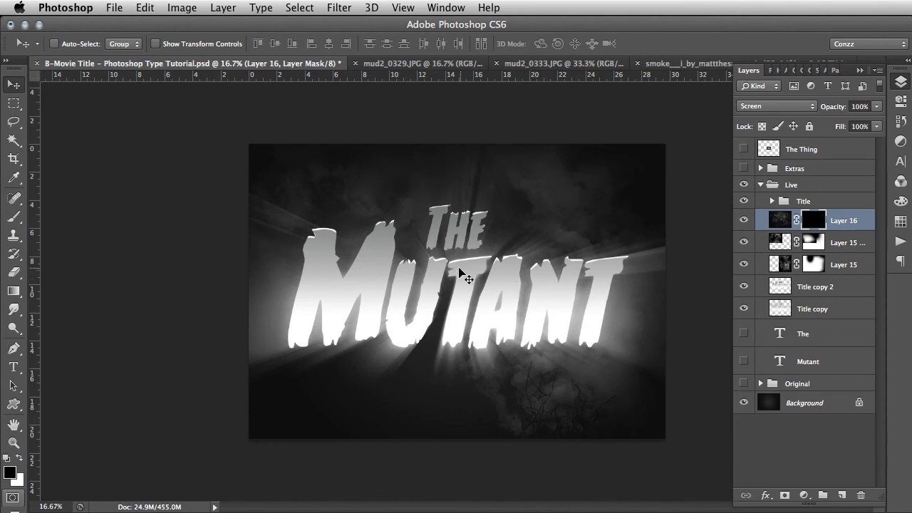
key("b")
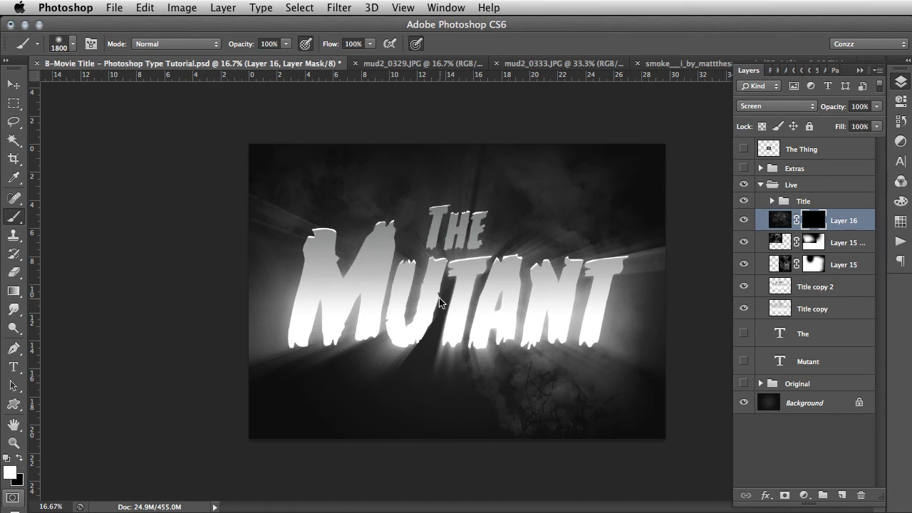
- Paint white on the mask to reveal smoky glow over the M, U and across THE, then switch to black
key("bracketleft")
key("bracketleft")
key("bracketleft")
key("bracketleft")
key("bracketleft")
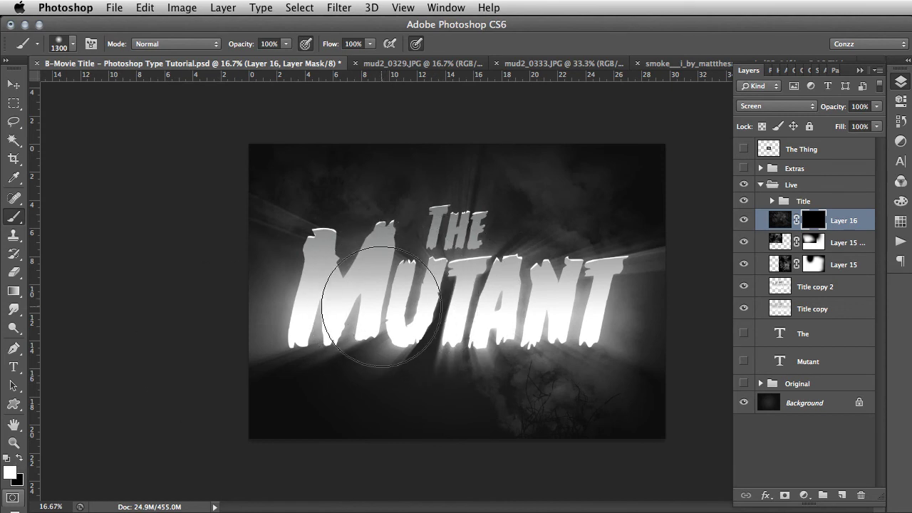
key("bracketleft")
key("bracketleft")
mouse_move(381, 307)
left_mouse_down()
mouse_move(371, 313)
mouse_move(388, 299)
mouse_move(374, 320)
mouse_move(380, 324)
left_mouse_up()
key("bracketleft")
key("bracketleft")
key("bracketleft")
key("bracketleft")
key("bracketleft")
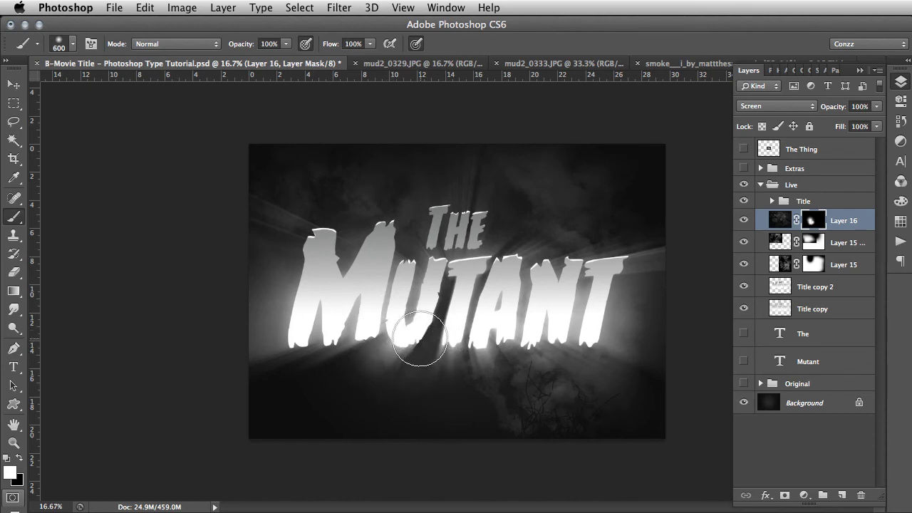
key("bracketright")
key("bracketright")
key("bracketright")
key("bracketright")
key("bracketright")
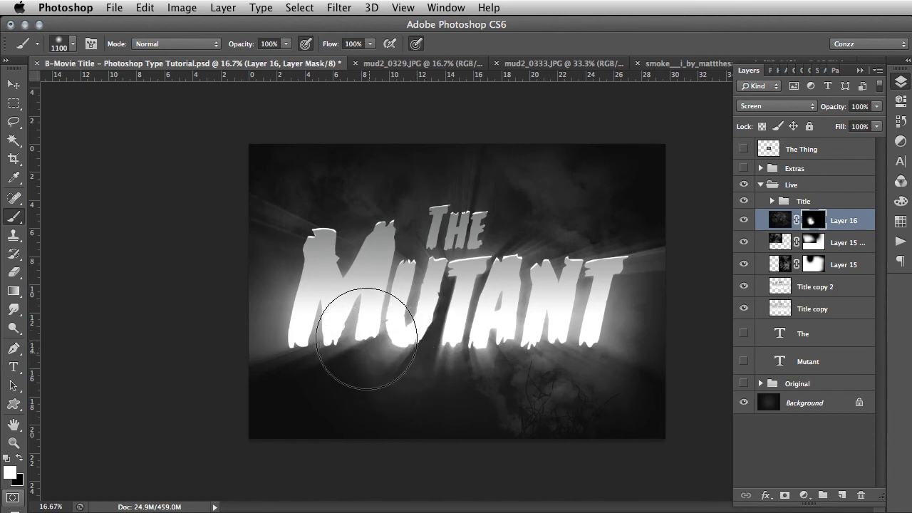
mouse_move(367, 338)
left_mouse_down()
mouse_move(260, 331)
mouse_move(267, 288)
left_mouse_up()
key("ctrl+z")
key("bracketleft")
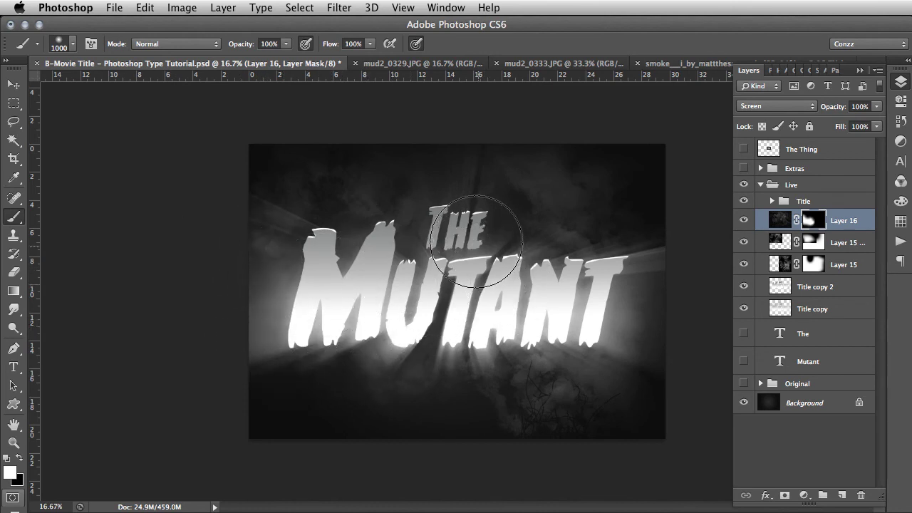
mouse_move(476, 244)
left_mouse_down()
mouse_move(580, 307)
mouse_move(629, 288)
mouse_move(631, 273)
mouse_move(644, 266)
left_mouse_up()
key("x")
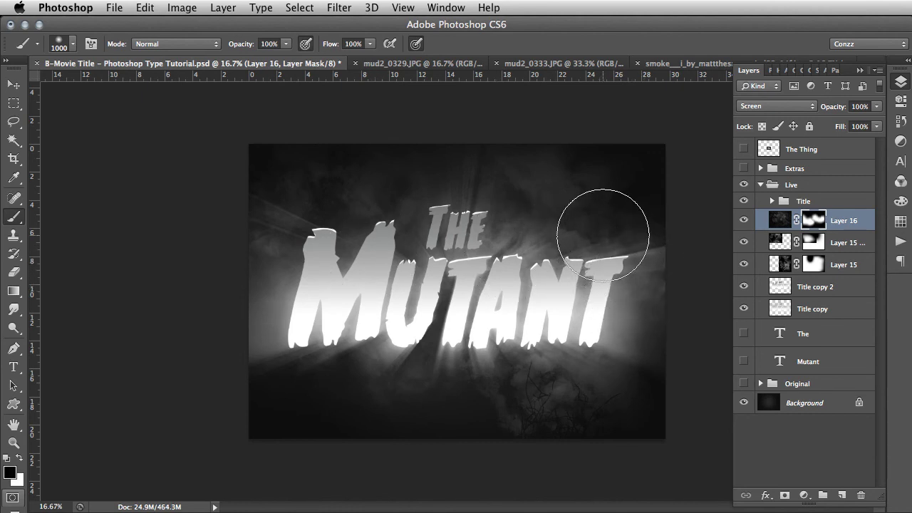
key("bracketleft")
key("bracketleft")
key("bracketleft")
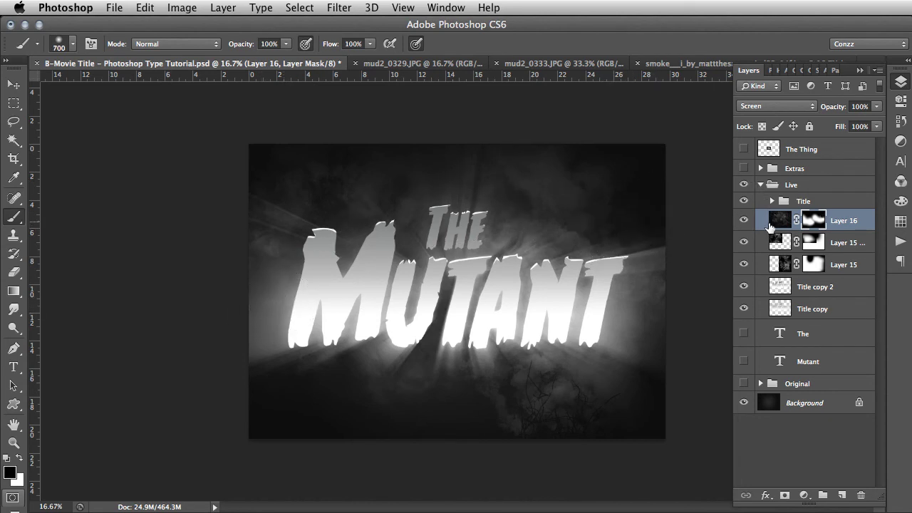
- Apply Levels to Layer 16's image, raising the black input to 11 to deepen the smoke
left_click(773, 225)
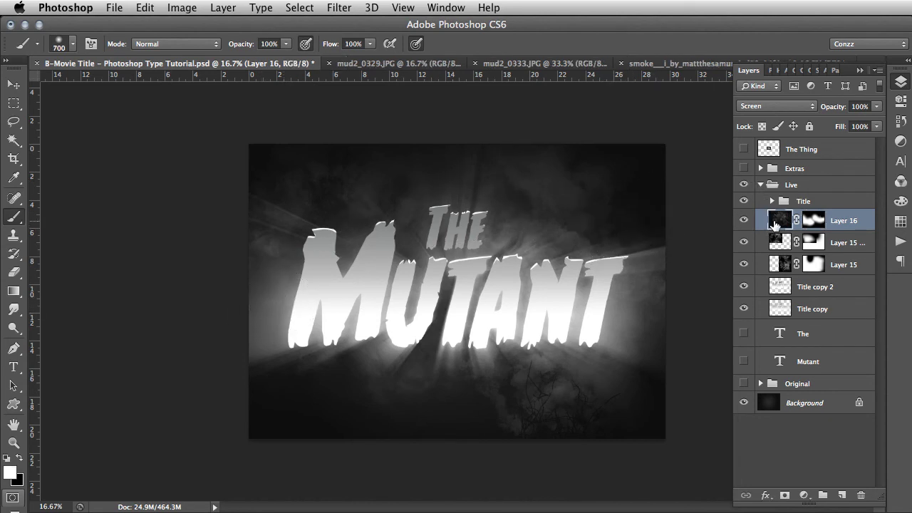
left_click(190, 9)
mouse_move(214, 55)
left_click(378, 66)
left_click_drag(687, 143, 641, 135)
mouse_move(567, 288)
left_mouse_down()
mouse_move(586, 290)
mouse_move(574, 290)
left_mouse_up()
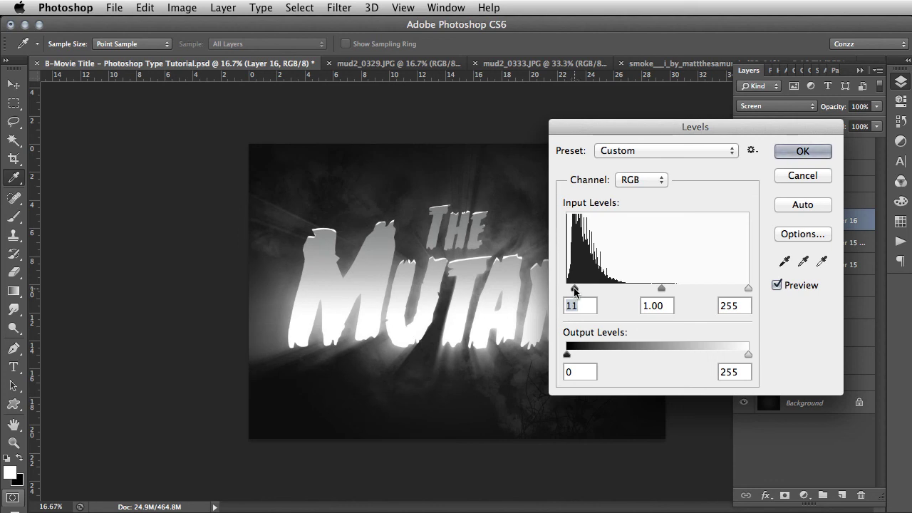
left_click_drag(661, 128, 705, 120)
left_click(841, 146)
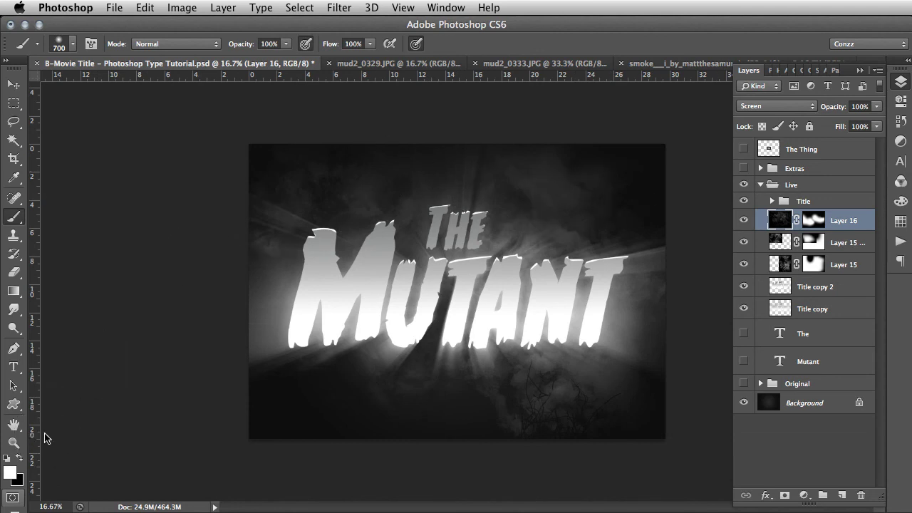
left_click(20, 439)
left_click(430, 261)
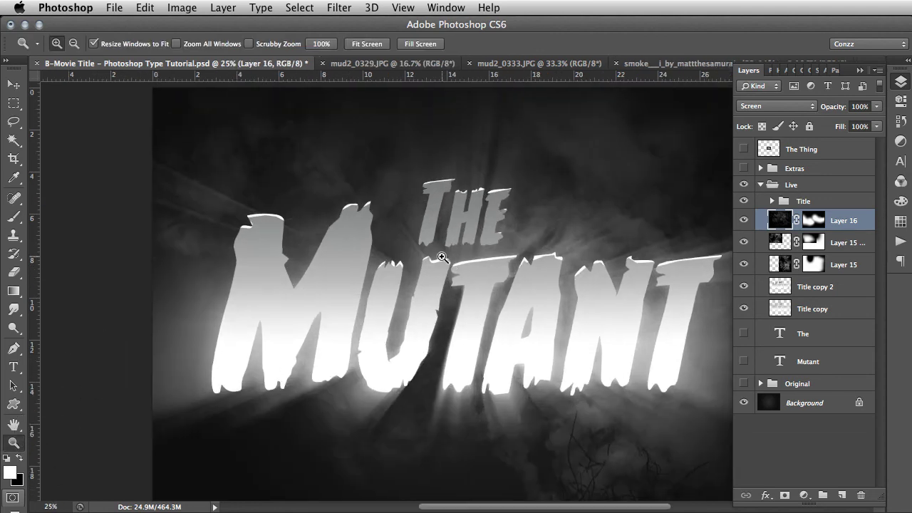
right_click(507, 216)
left_click(545, 284)
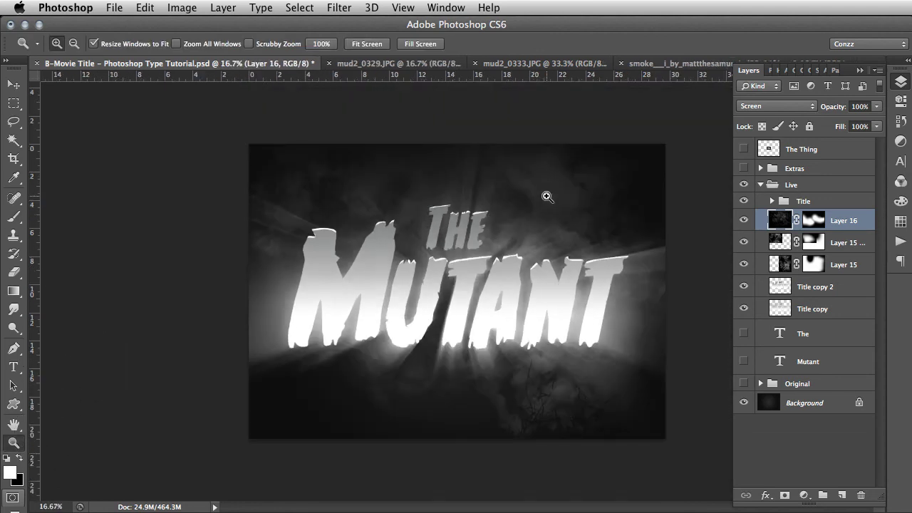
right_click(573, 247)
left_click(575, 261)
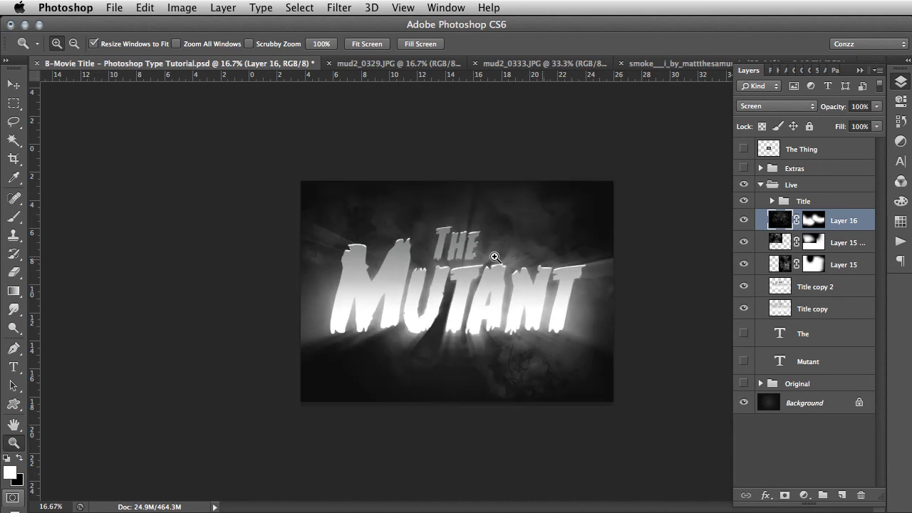
left_click(485, 253)
left_click(484, 253)
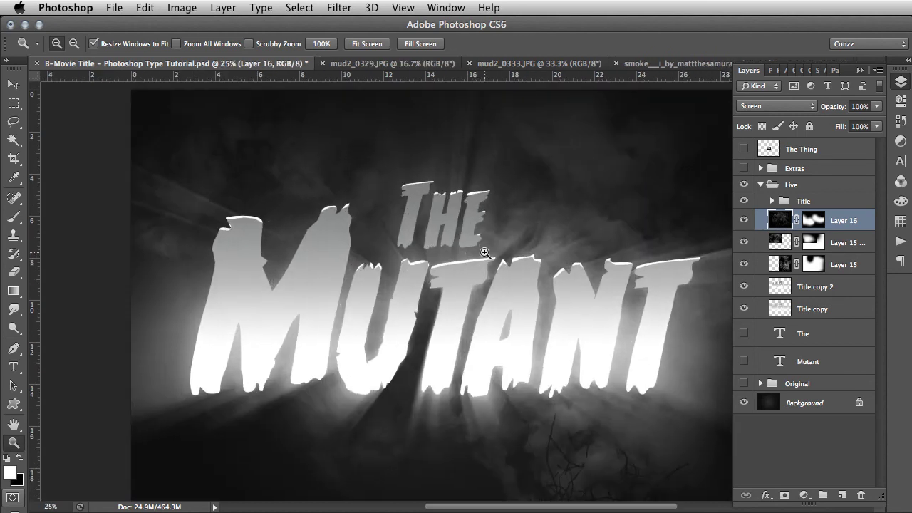
left_click(484, 253)
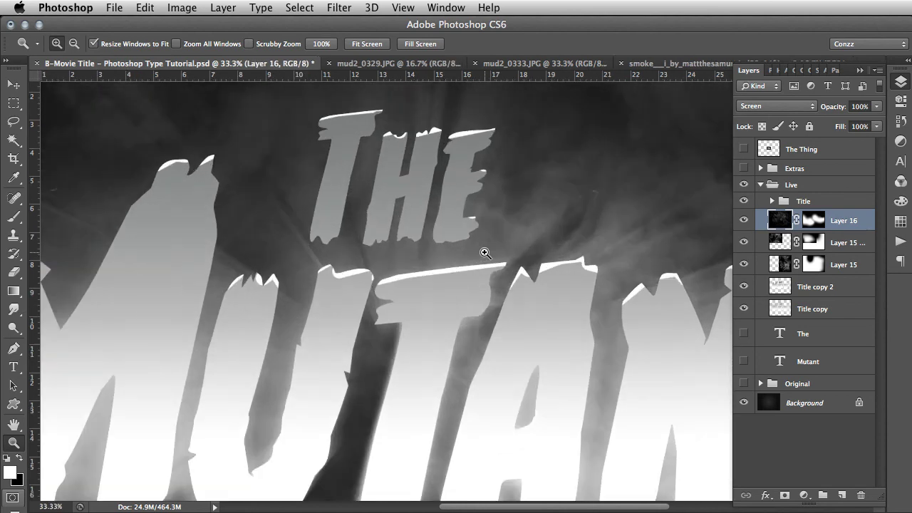
left_click(485, 253)
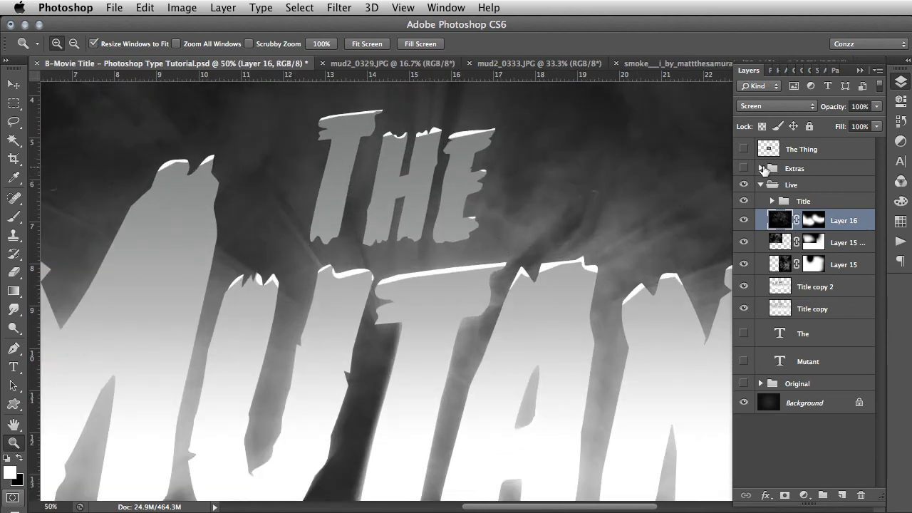
- Hide the Live group, show the Extras group, and zoom to 50% on the title
left_click(761, 184)
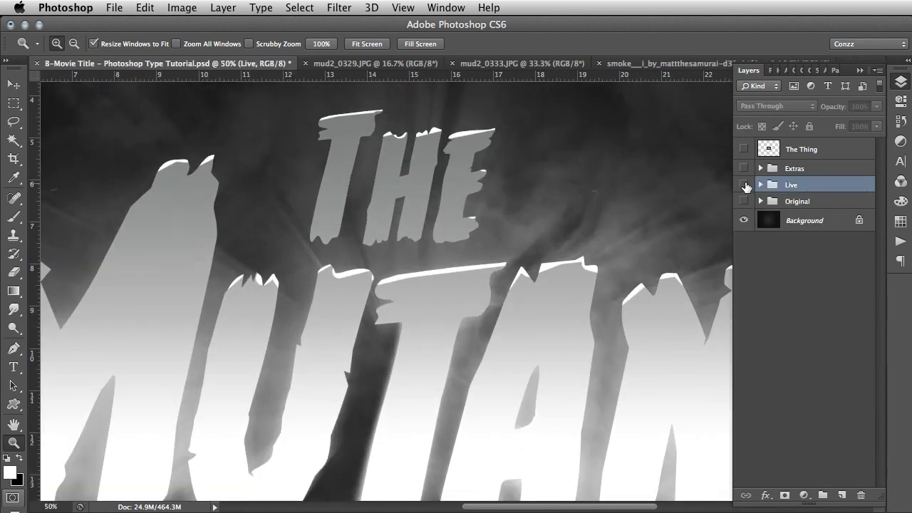
left_click(744, 185)
left_click(759, 169)
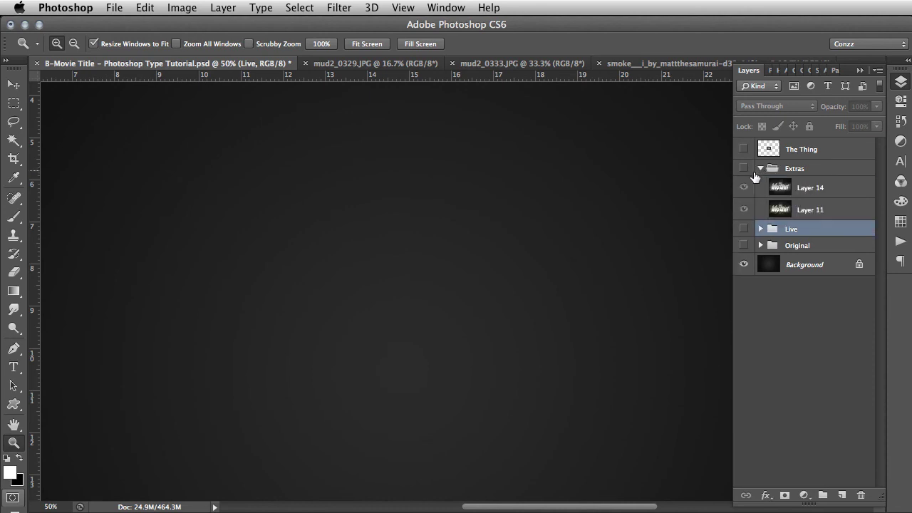
left_click(743, 169)
right_click(488, 210)
left_click(505, 212)
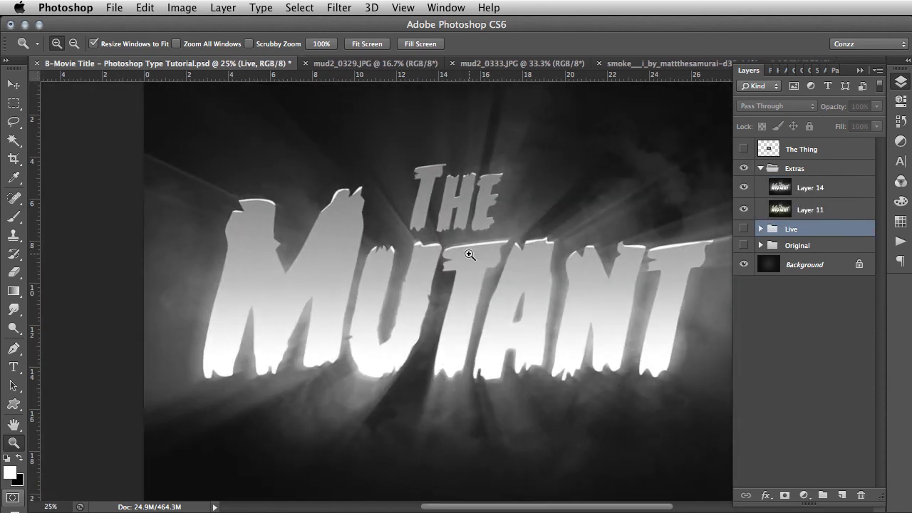
left_click(470, 254)
left_click(470, 255)
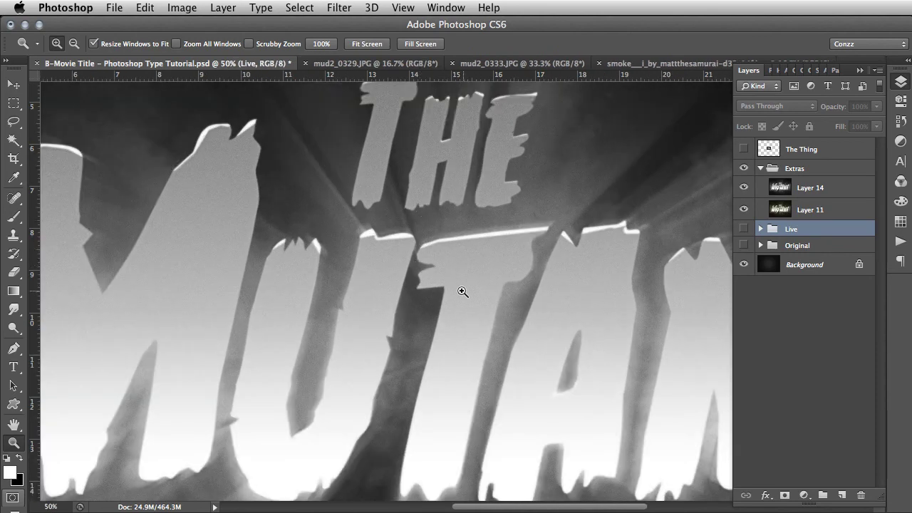
scroll(465, 291, "up", 4)
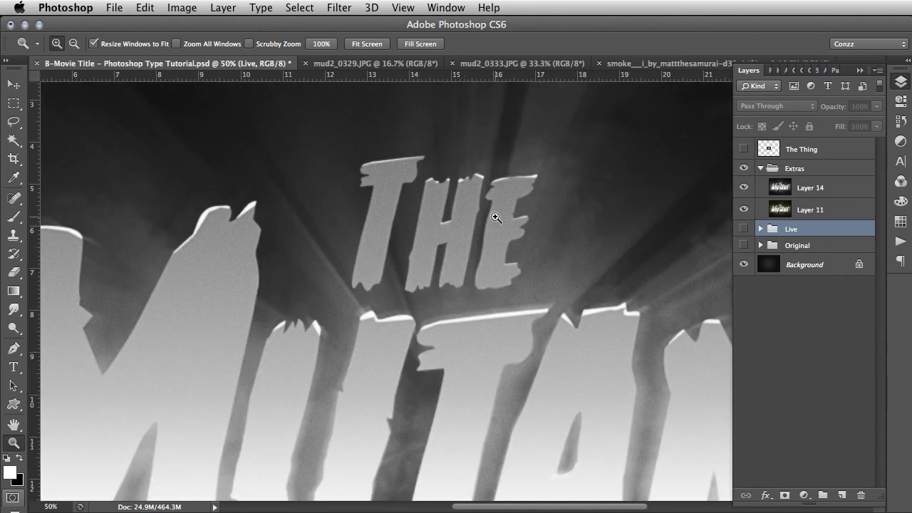
- Hide Layer 14 to reveal the sepia Layer 11 version and inspect it at 25% zoom
left_click(743, 188)
right_click(489, 201)
left_click(513, 202)
right_click(513, 201)
left_click(531, 248)
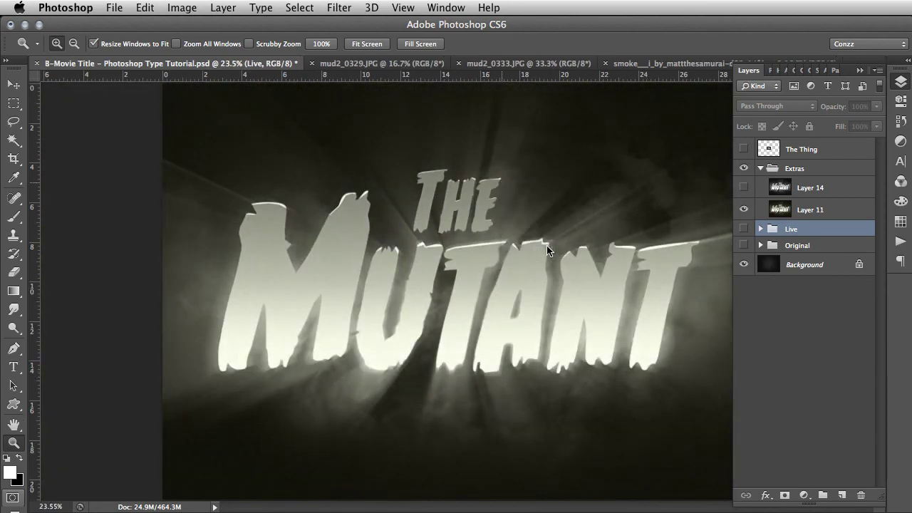
left_click(510, 272)
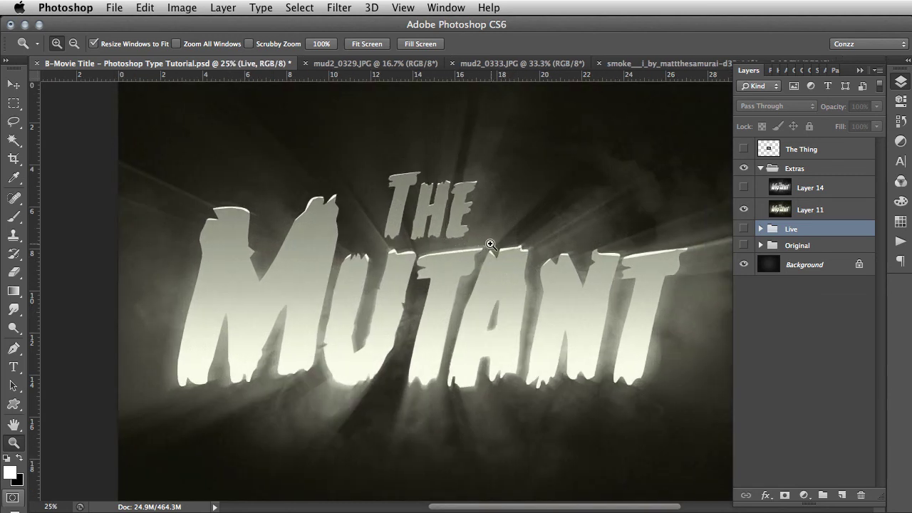
left_click_drag(490, 244, 451, 229)
right_click(446, 188)
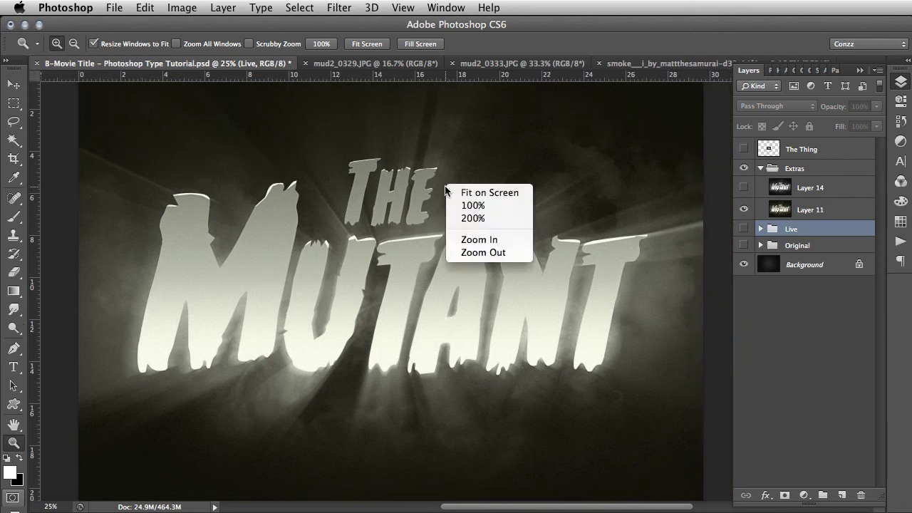
left_click(487, 252)
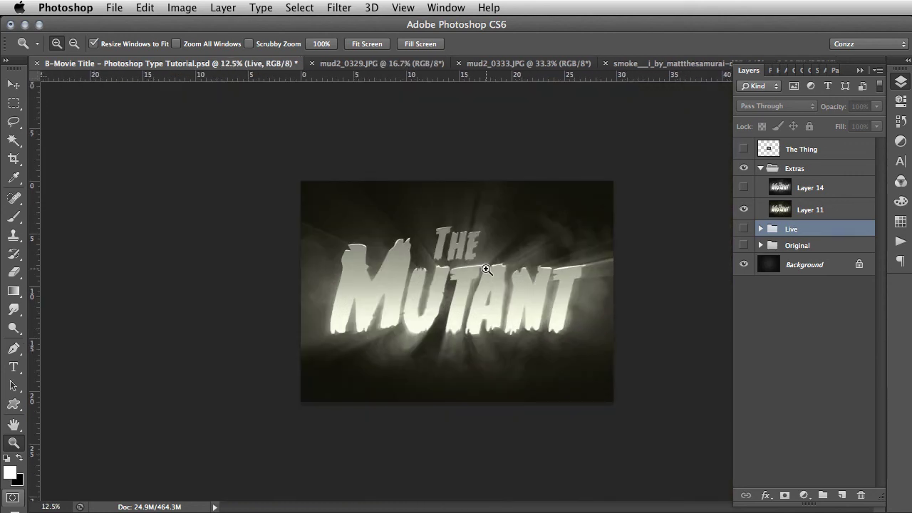
left_click(486, 269)
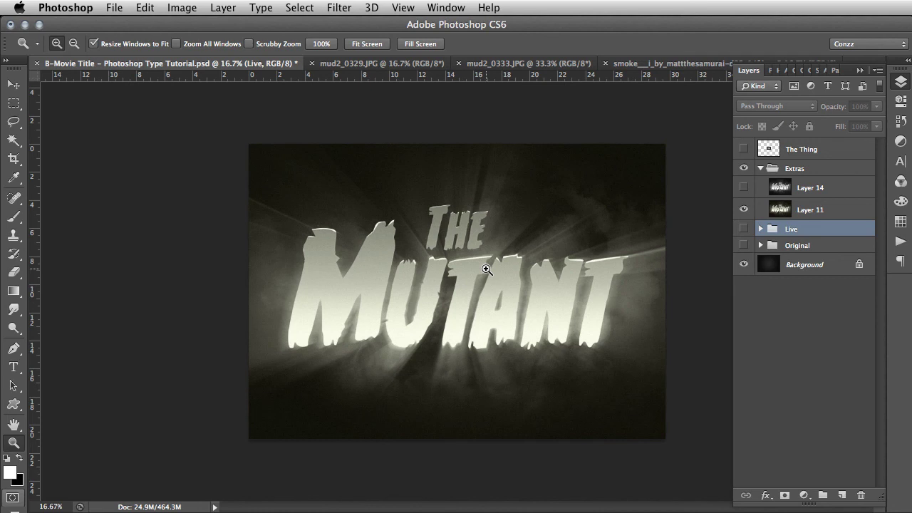
left_click(486, 270)
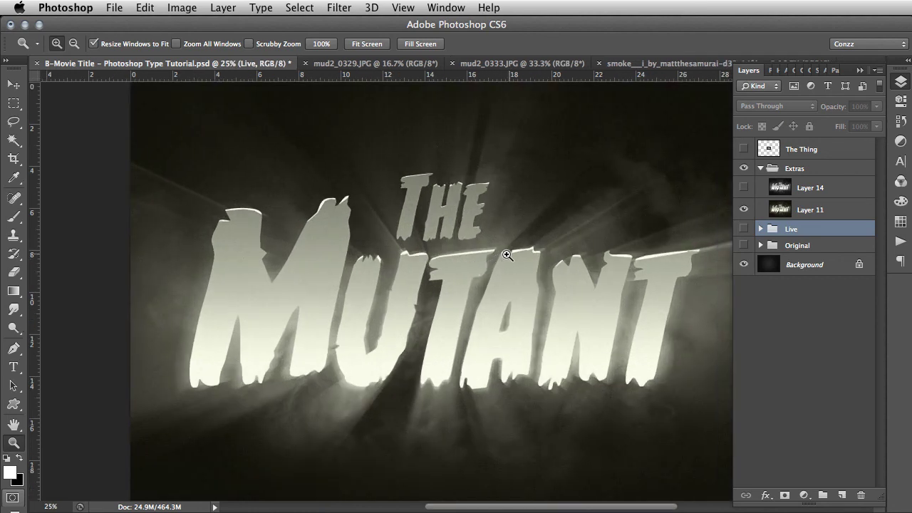
left_click_drag(509, 254, 470, 253)
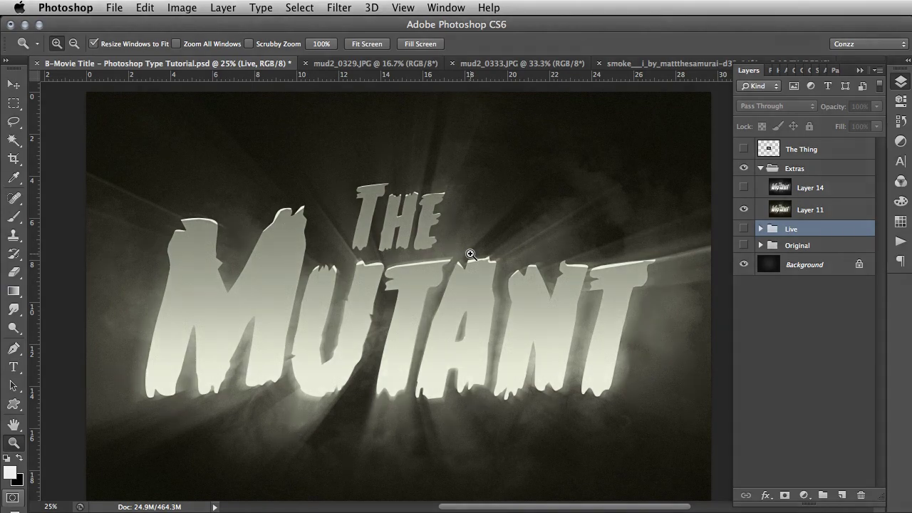